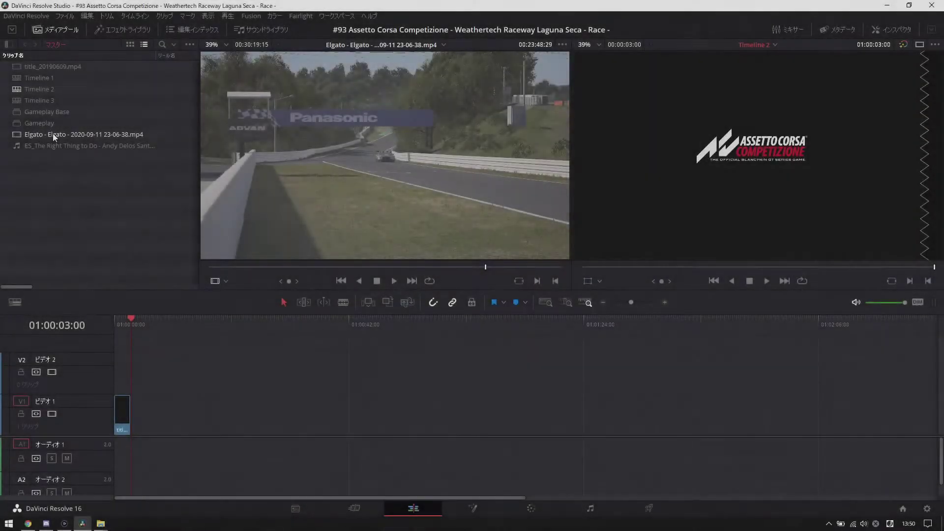
# Step: Place the Elgato gameplay clip on V1/A1, pick a racing frame, and open it on the Color page
pyautogui.moveTo(55, 135)
pyautogui.mouseDown()
pyautogui.moveTo(146, 406)
pyautogui.moveTo(132, 407)
pyautogui.mouseUp()
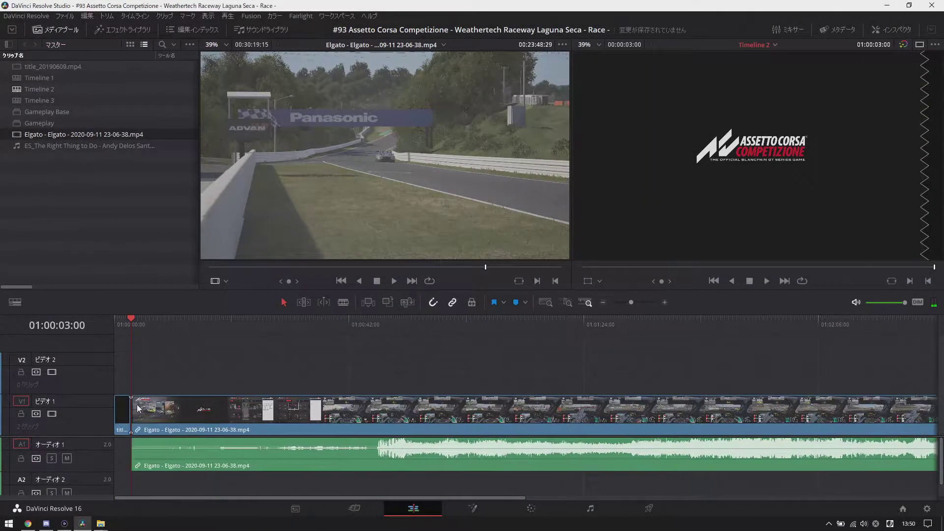
pyautogui.moveTo(630, 303); pyautogui.dragTo(620, 303)
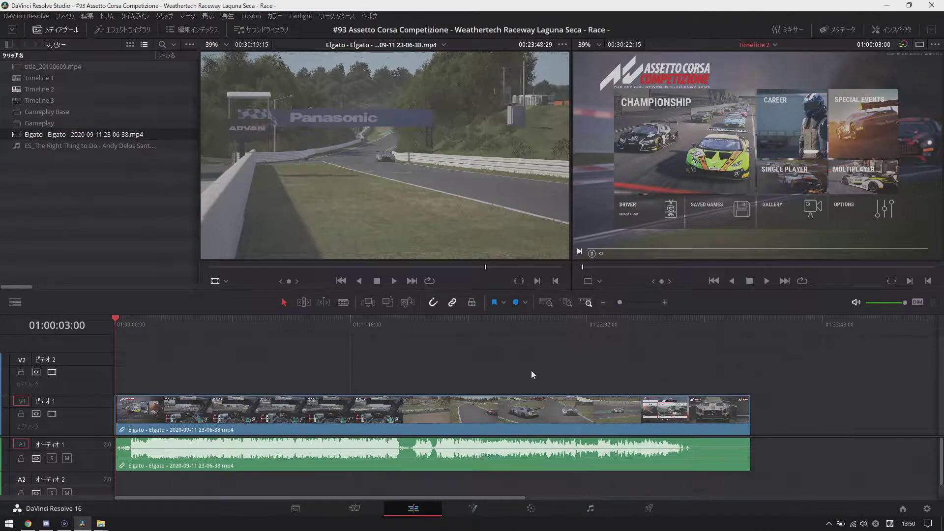
pyautogui.click(489, 342)
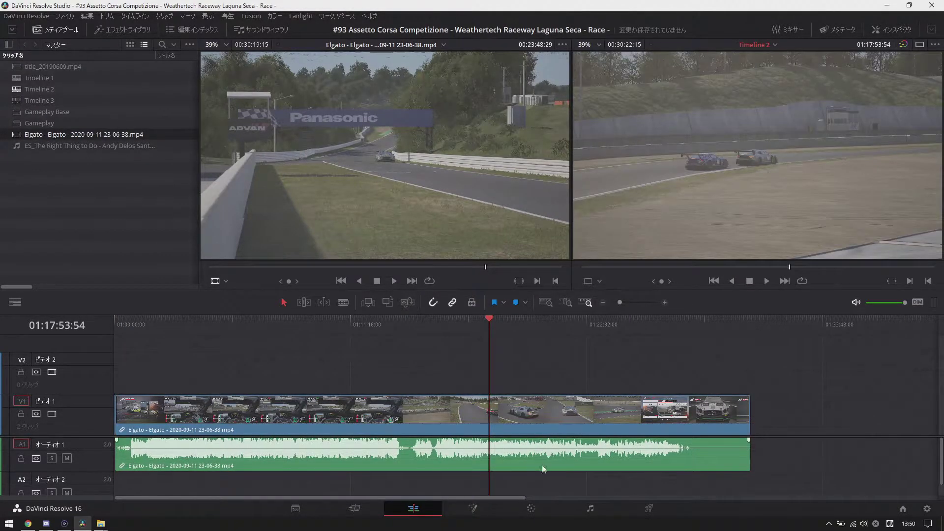
pyautogui.click(539, 512)
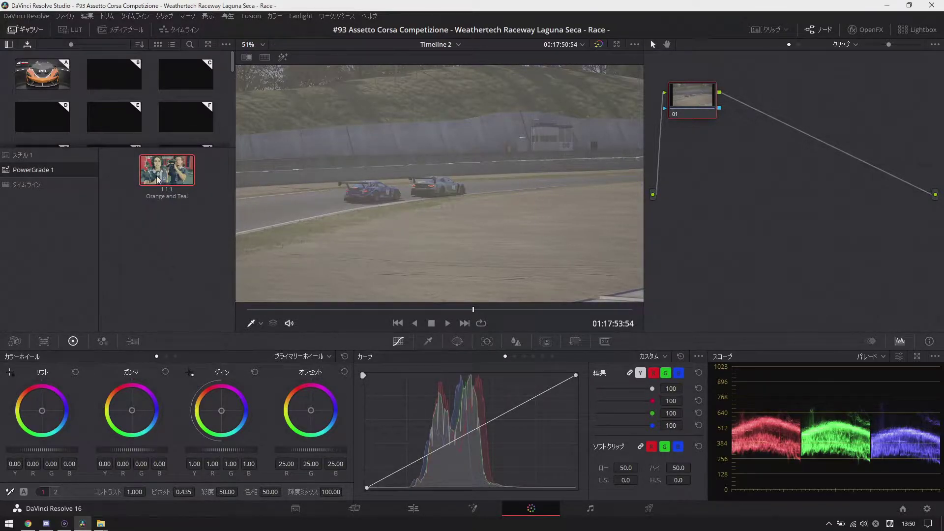
# Step: Apply the Orange and Teal PowerGrade and add a new node after node 01
pyautogui.rightClick(157, 178)
pyautogui.click(177, 206)
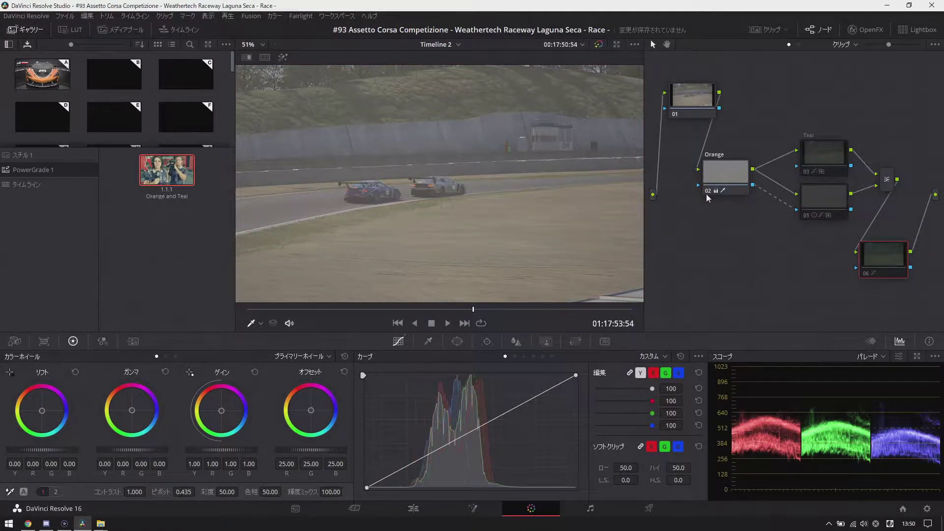
pyautogui.click(696, 111)
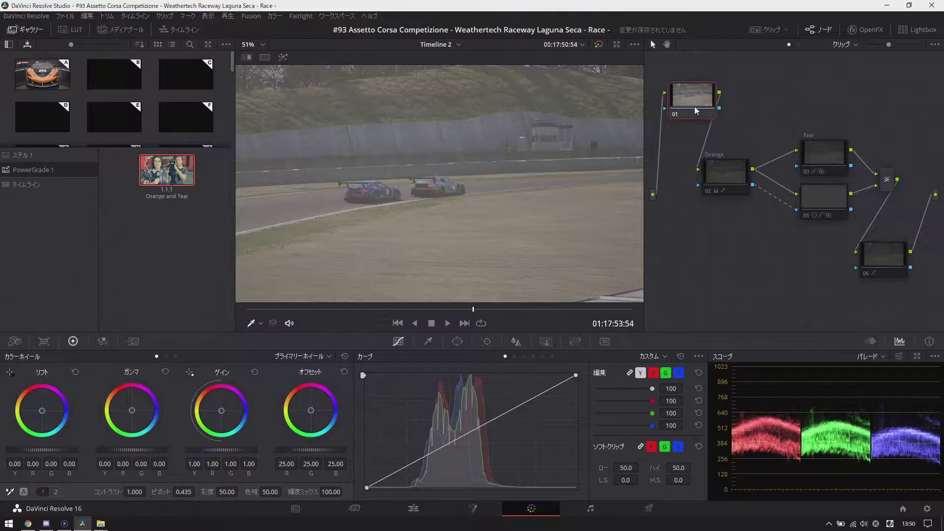
pyautogui.hotkey('alt', 's')
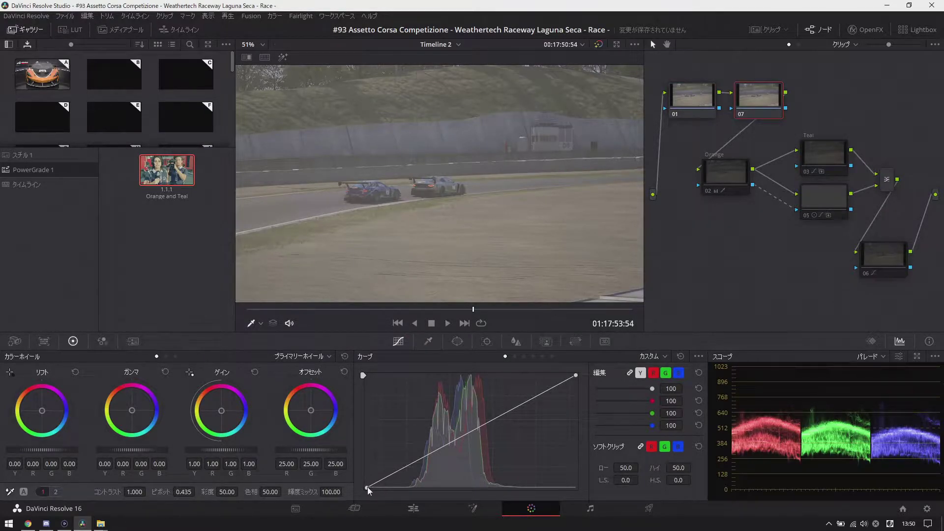
# Step: Pull the curve's black and white points inward for contrast, checking it on several frames
pyautogui.moveTo(367, 488); pyautogui.dragTo(401, 492)
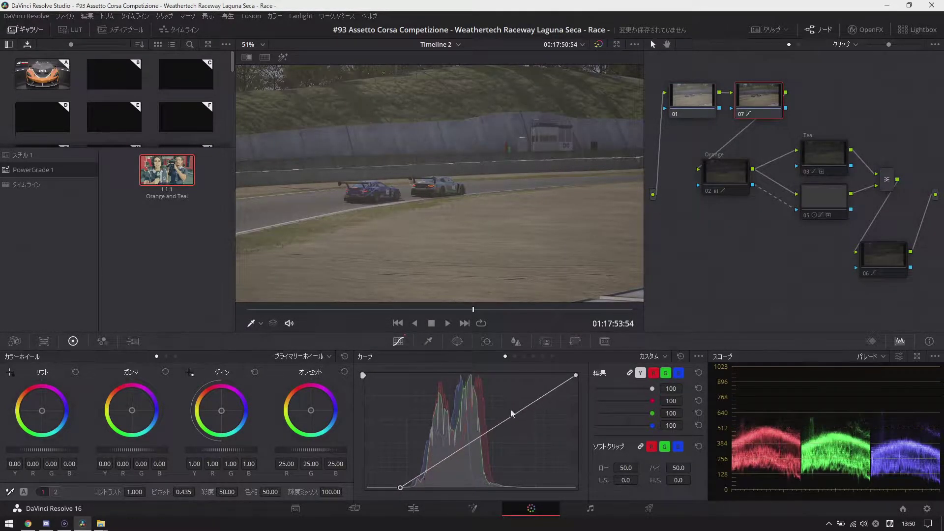
pyautogui.moveTo(576, 375); pyautogui.dragTo(517, 375)
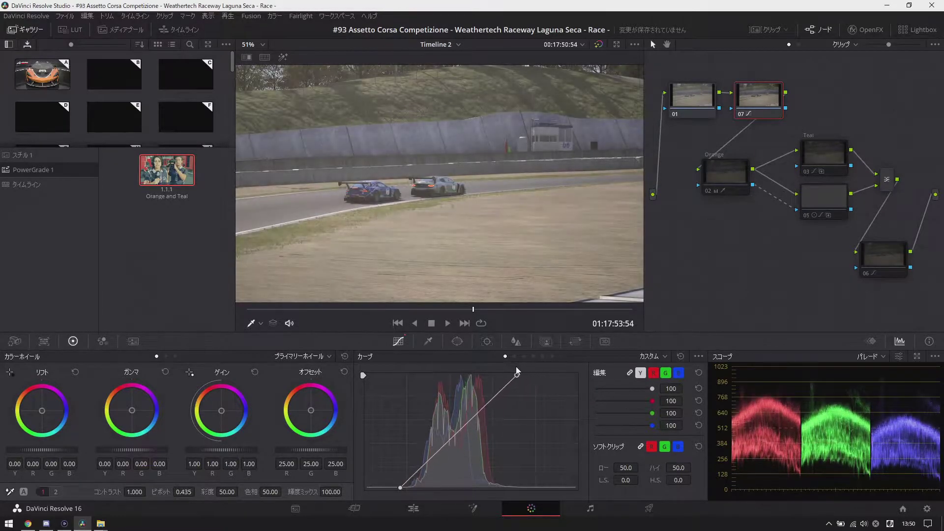
pyautogui.click(463, 309)
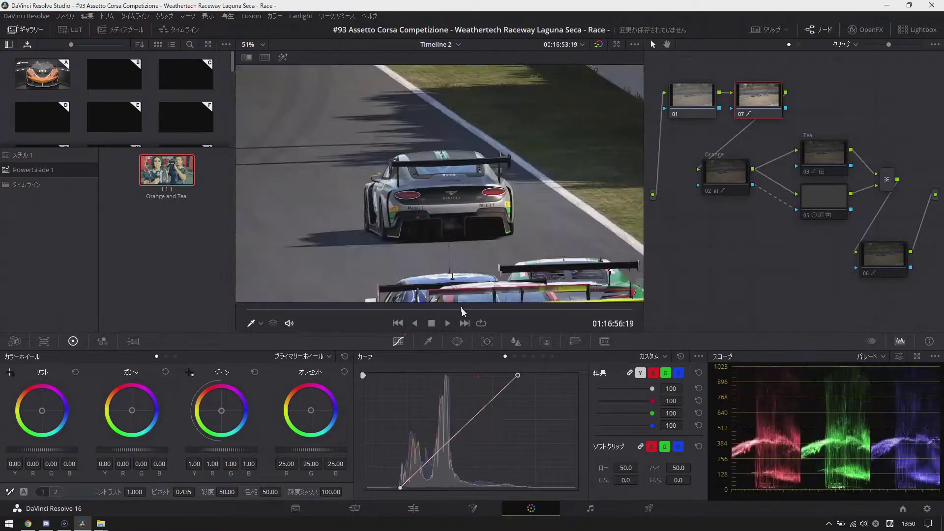
pyautogui.moveTo(463, 310); pyautogui.dragTo(462, 308)
pyautogui.moveTo(519, 376); pyautogui.dragTo(533, 376)
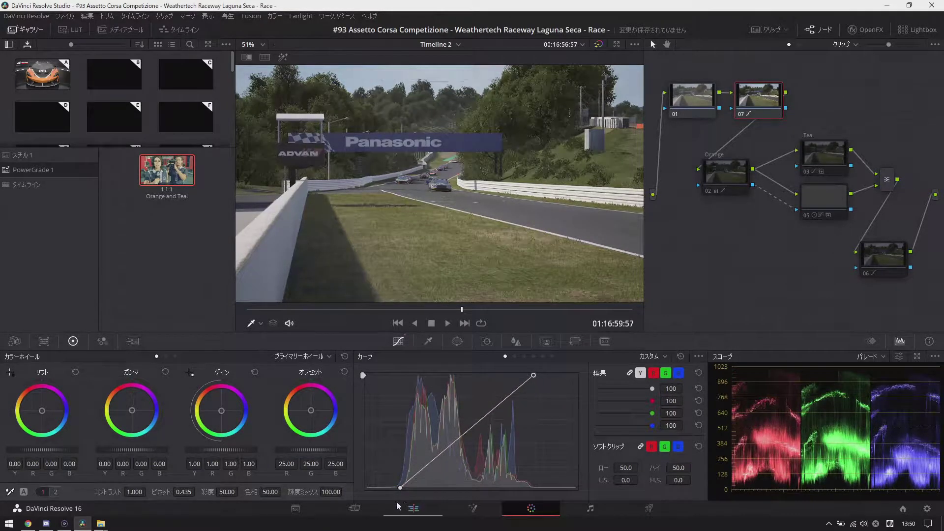
pyautogui.moveTo(401, 489); pyautogui.dragTo(394, 488)
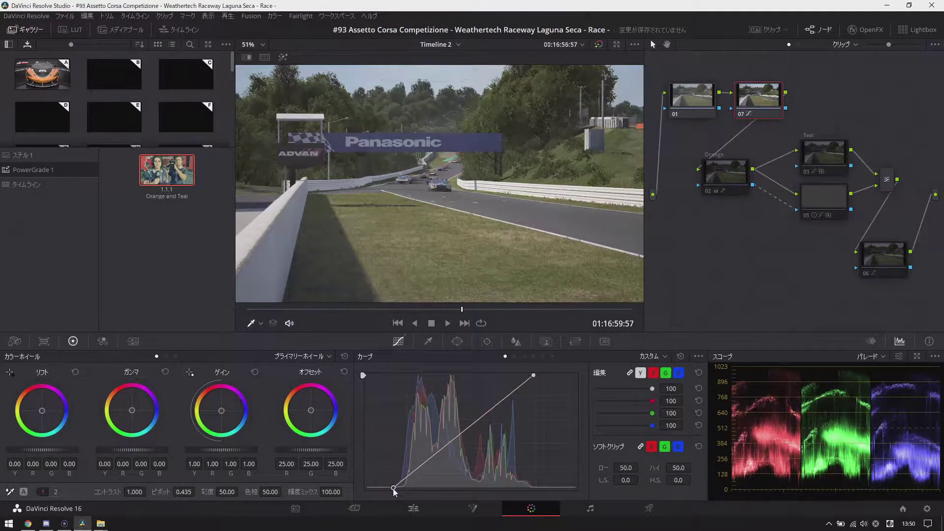
pyautogui.moveTo(462, 313); pyautogui.dragTo(456, 313)
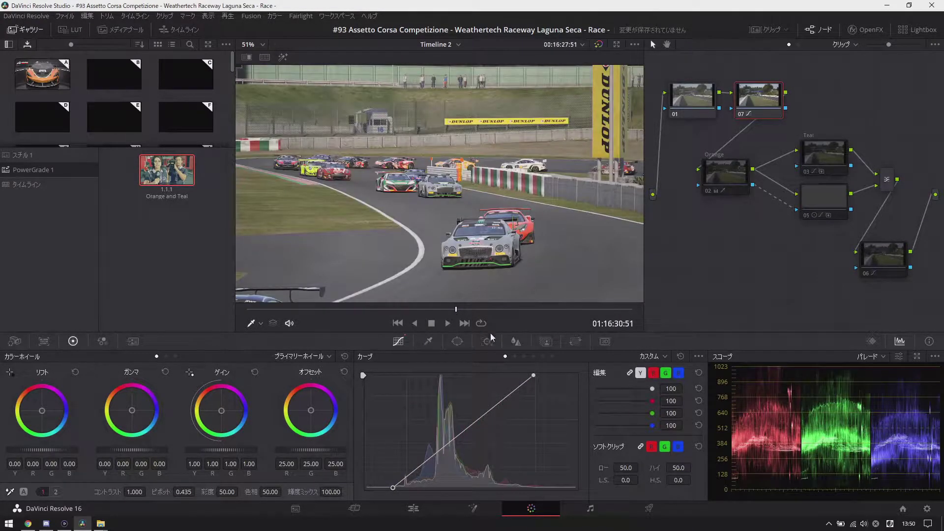
pyautogui.moveTo(533, 376); pyautogui.dragTo(565, 376)
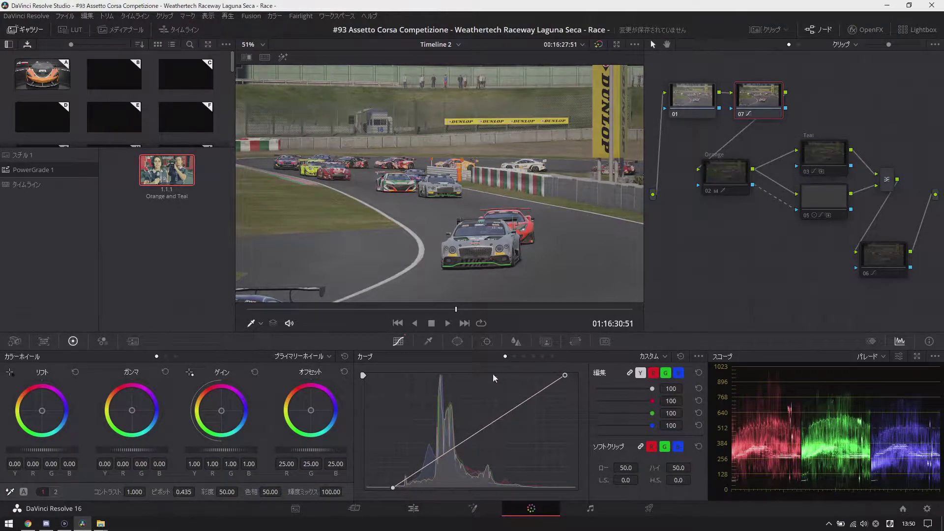
pyautogui.moveTo(456, 314)
pyautogui.mouseDown()
pyautogui.moveTo(433, 313)
pyautogui.moveTo(562, 318)
pyautogui.mouseUp()
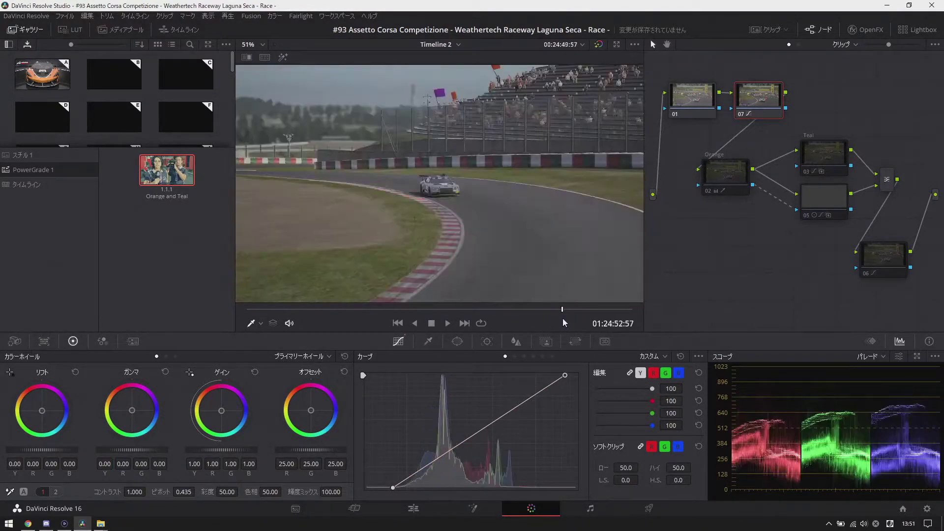
# Step: Enable the Orange and Teal grade nodes 02 through 06
pyautogui.click(708, 192)
pyautogui.click(805, 219)
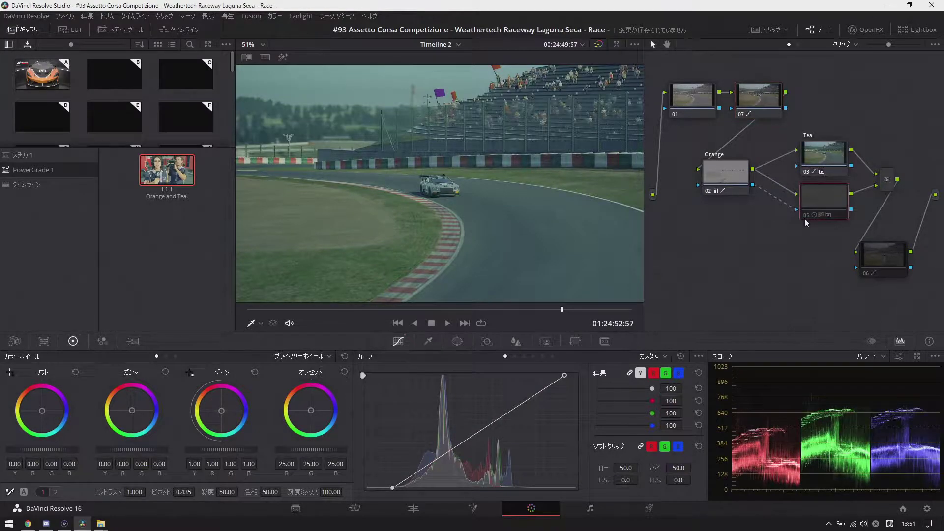
pyautogui.click(806, 216)
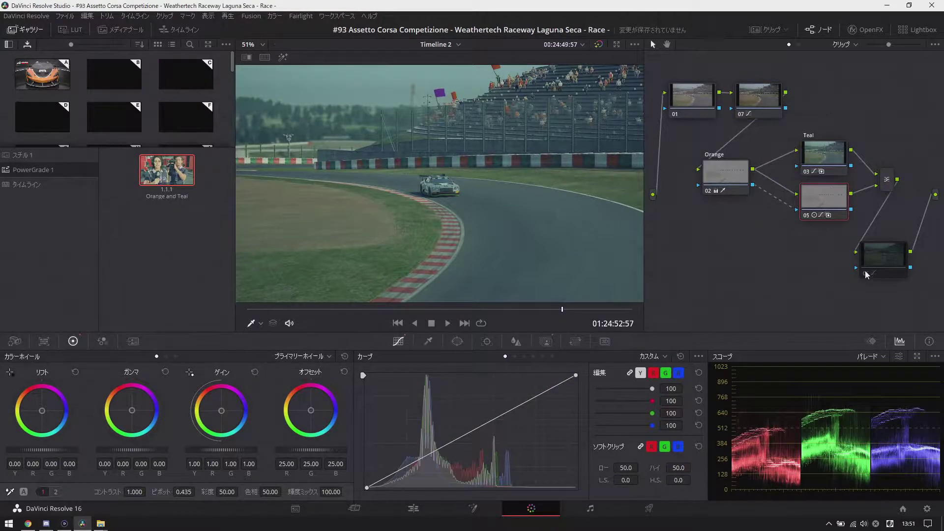
pyautogui.click(866, 272)
# Step: Add a shared node after node 06 and return to the Edit page
pyautogui.rightClick(874, 251)
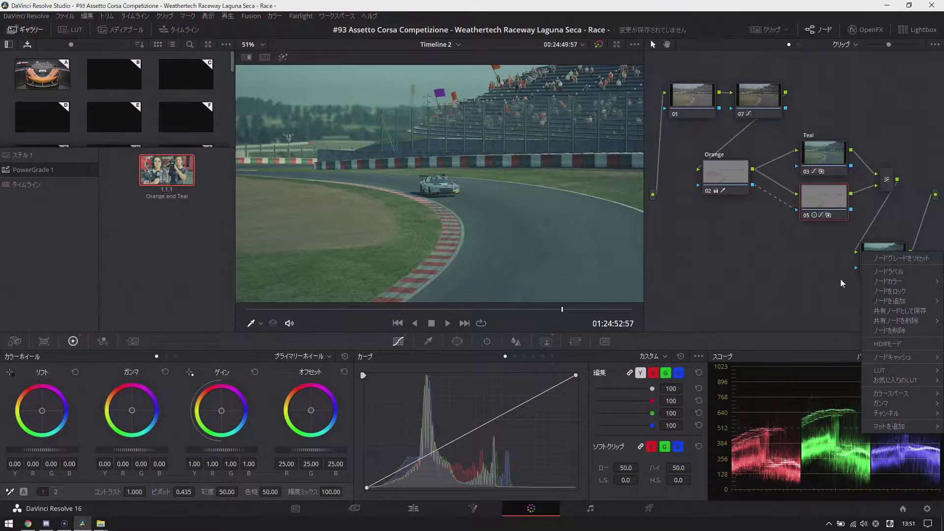
pyautogui.moveTo(878, 303)
pyautogui.click(807, 356)
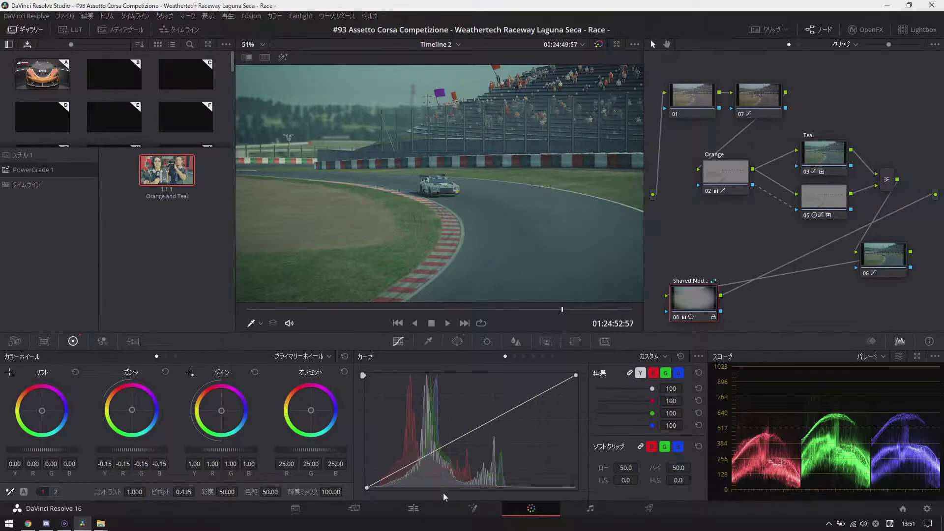
pyautogui.click(413, 508)
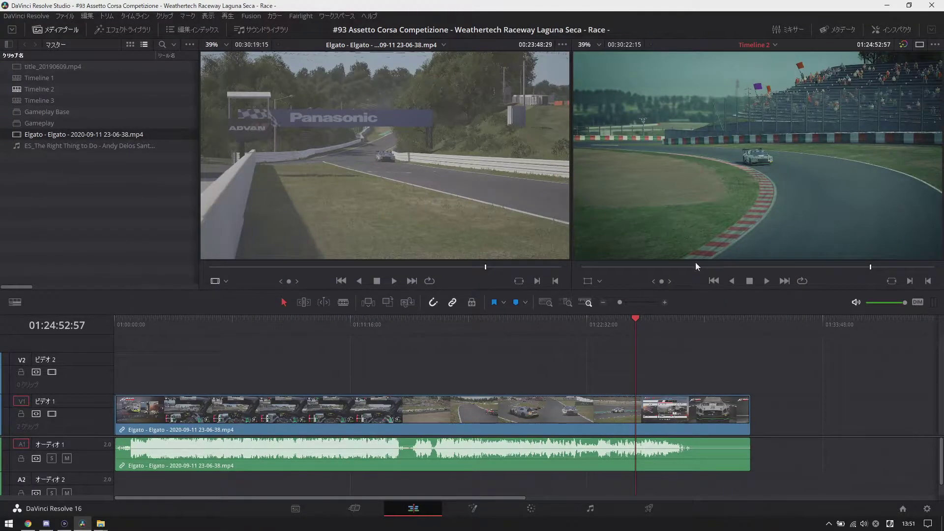
# Step: Letterbox the gameplay clip with Crop Top and Crop Bottom set to 132
pyautogui.click(666, 426)
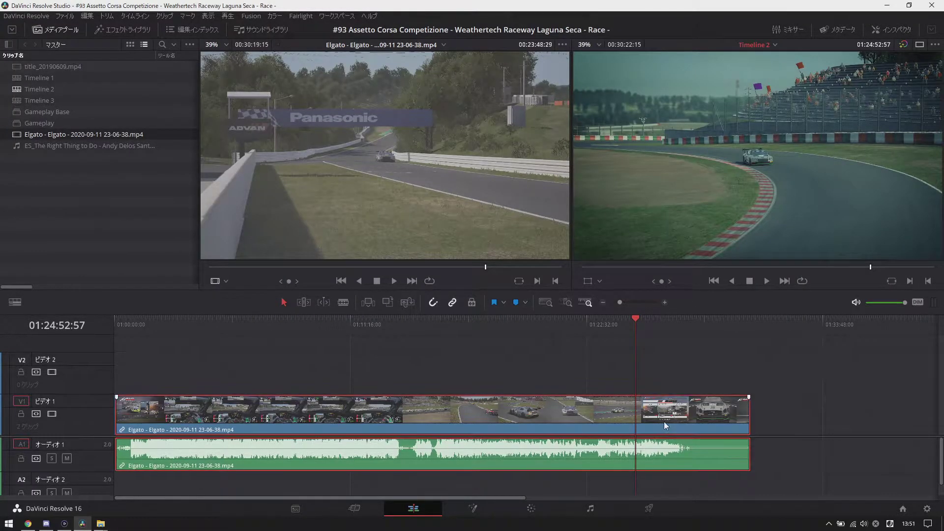
pyautogui.click(899, 31)
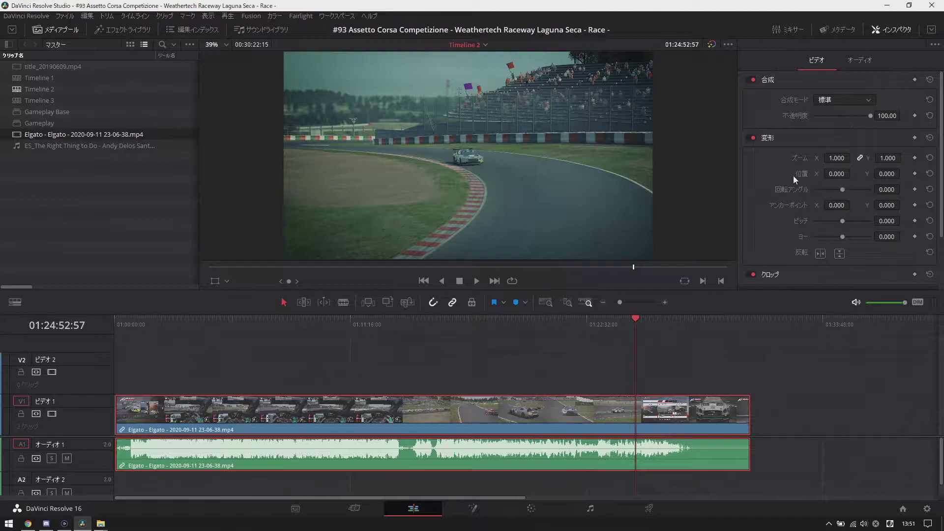
pyautogui.scroll(-3, 790, 174)
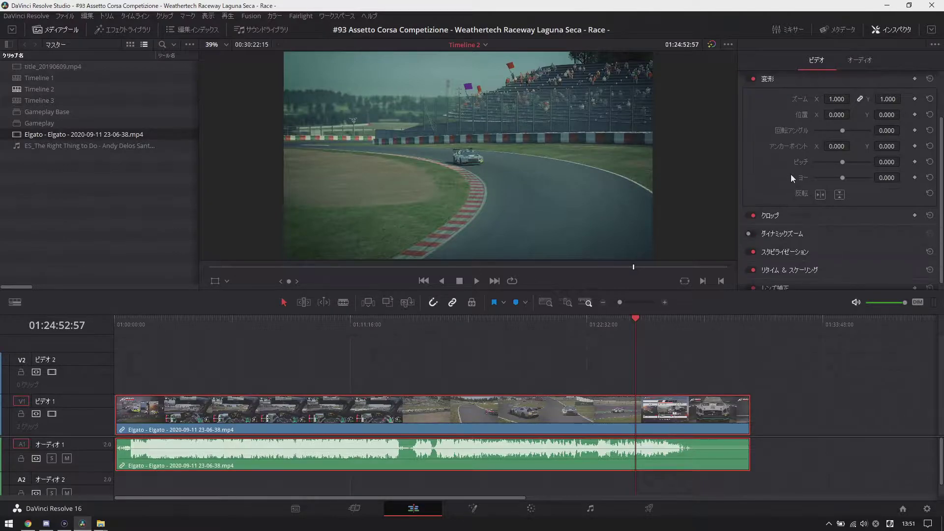
pyautogui.click(776, 207)
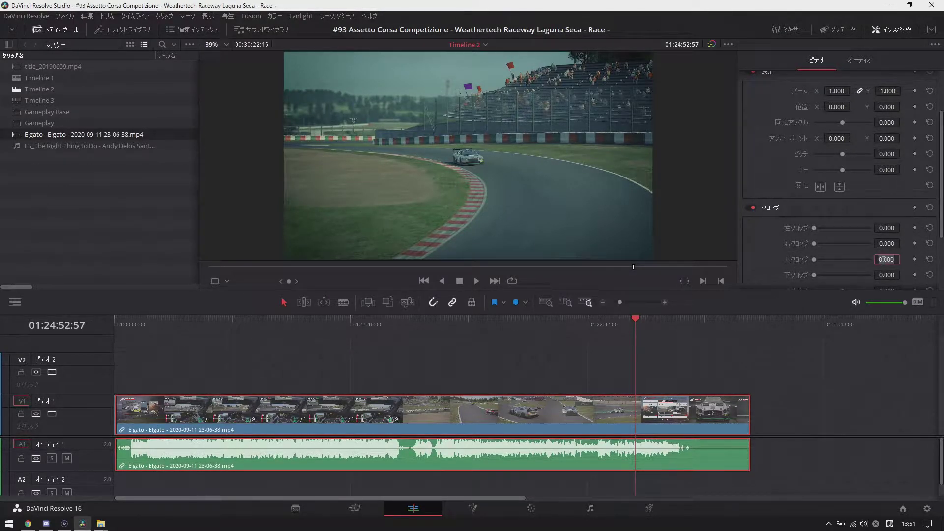
pyautogui.click(886, 274)
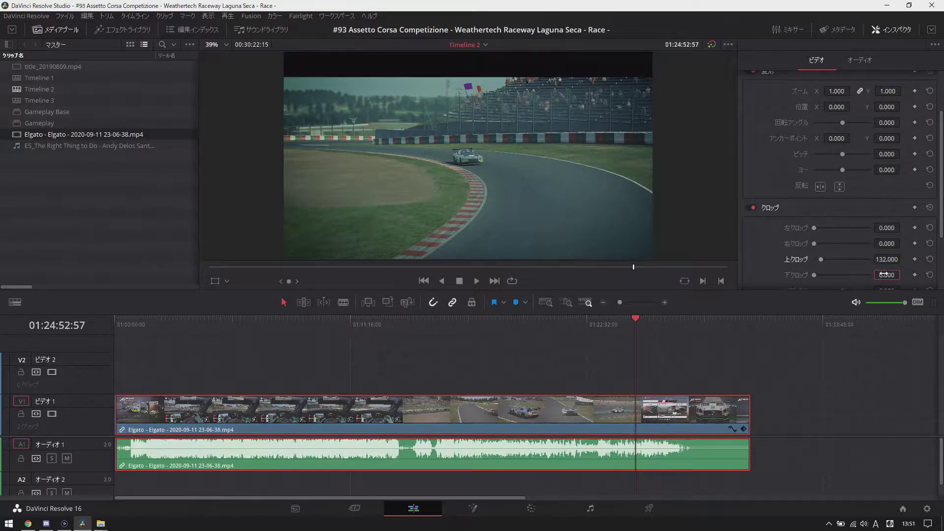
pyautogui.write('132')
pyautogui.press('Return')
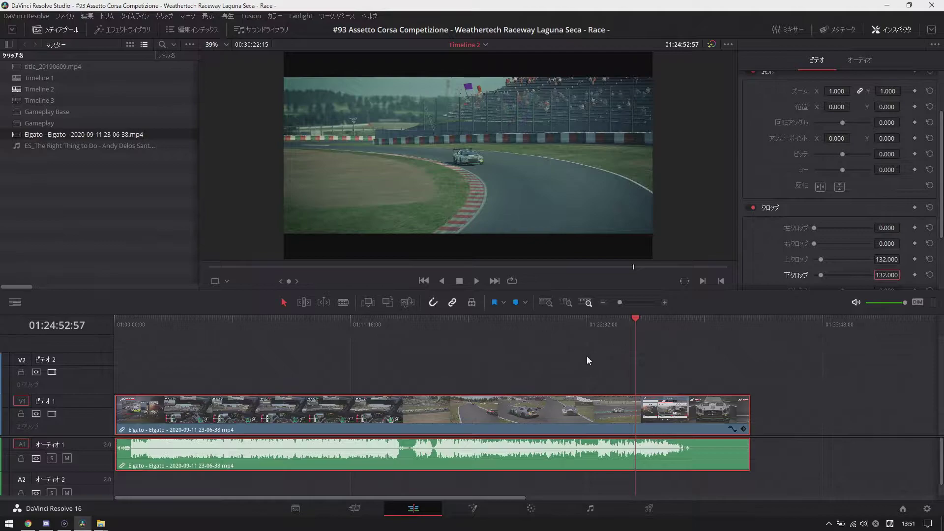
# Step: Delete the game audio, save, and place the music track at the start of A1
pyautogui.click(530, 464)
pyautogui.press('Delete')
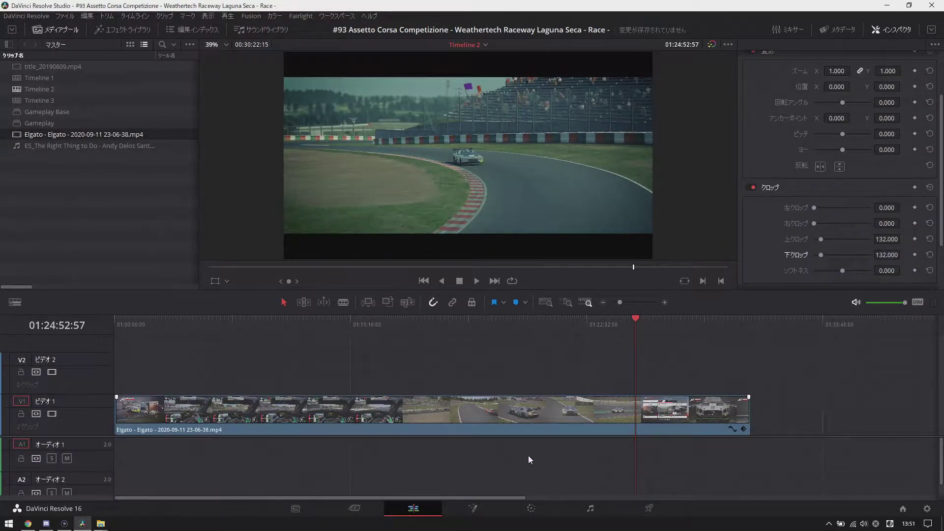
pyautogui.hotkey('ctrl', 's')
pyautogui.moveTo(77, 147); pyautogui.dragTo(122, 471)
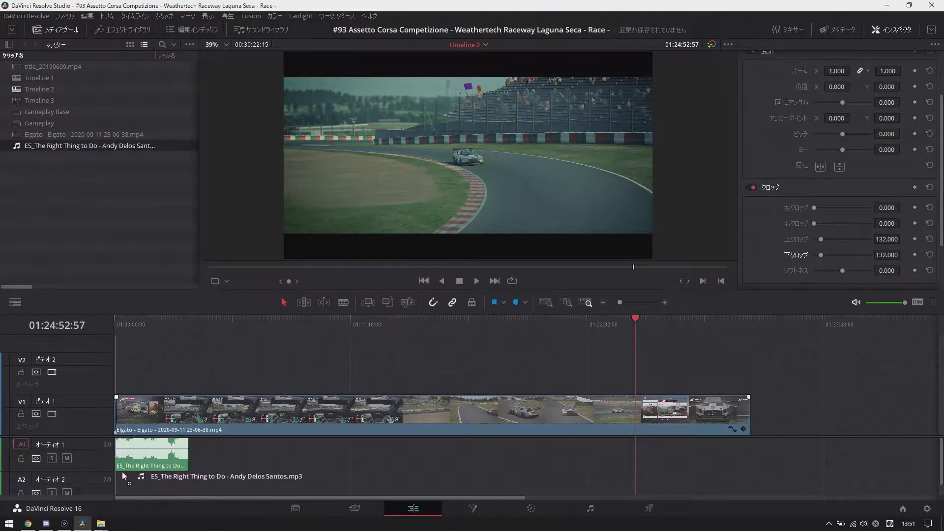
# Step: Normalise the music clip's audio level
pyautogui.click(152, 455)
pyautogui.rightClick(152, 455)
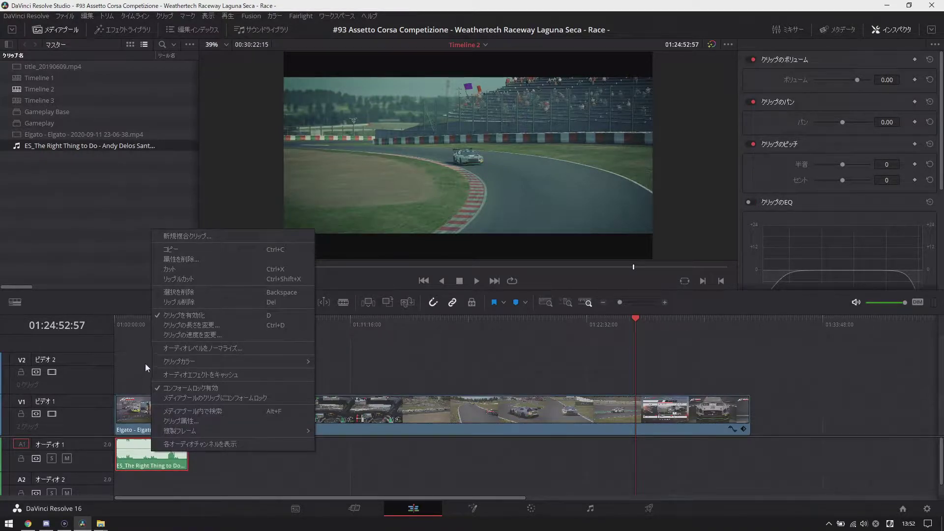
pyautogui.click(230, 350)
pyautogui.click(223, 416)
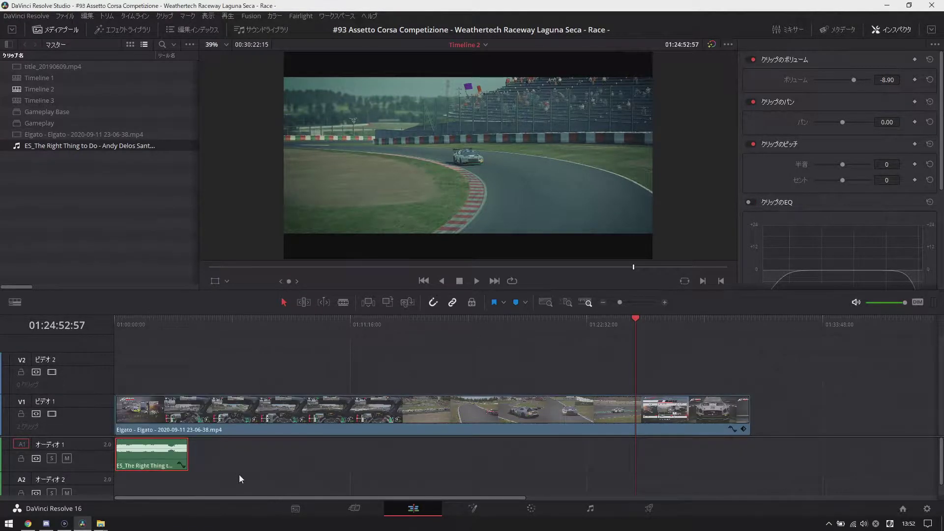
pyautogui.click(239, 474)
pyautogui.click(143, 332)
pyautogui.moveTo(142, 331); pyautogui.dragTo(104, 325)
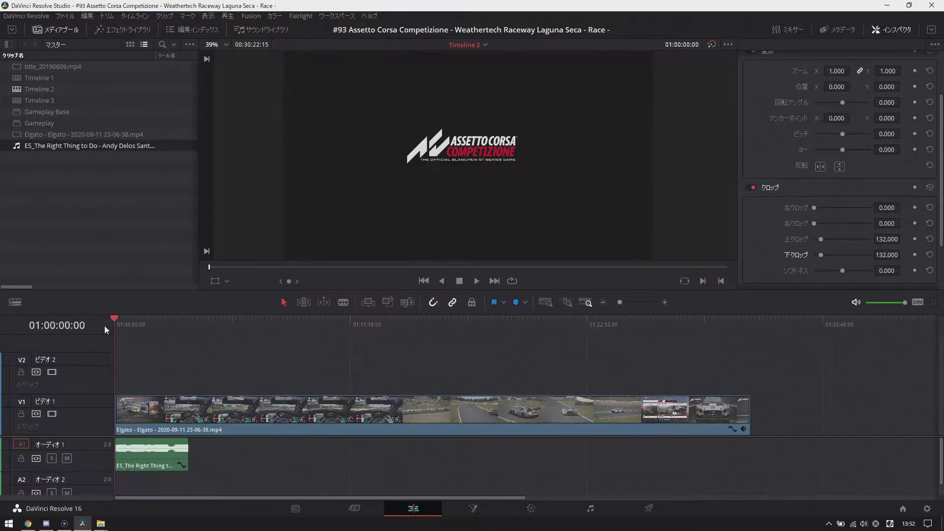
# Step: Play the edit's opening with music, return to the start, and select the music clip
pyautogui.moveTo(616, 307); pyautogui.dragTo(629, 306)
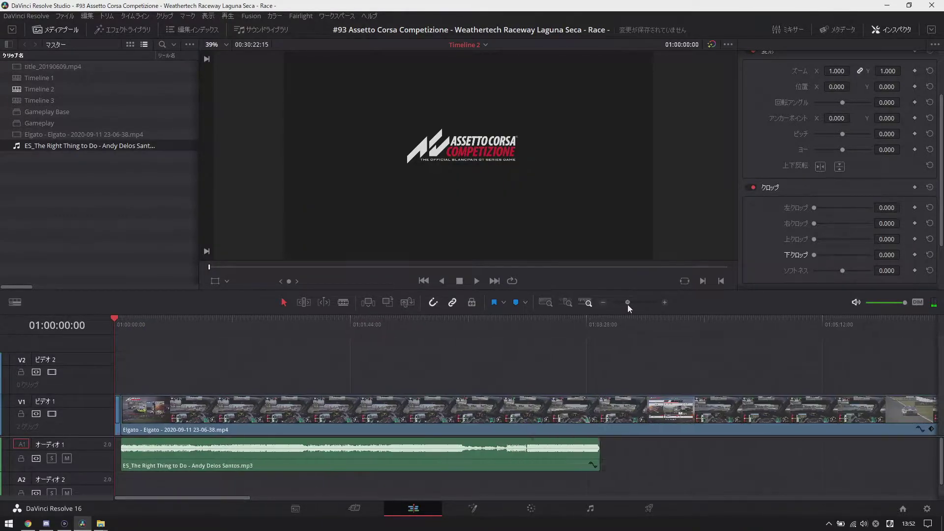
pyautogui.press('space')
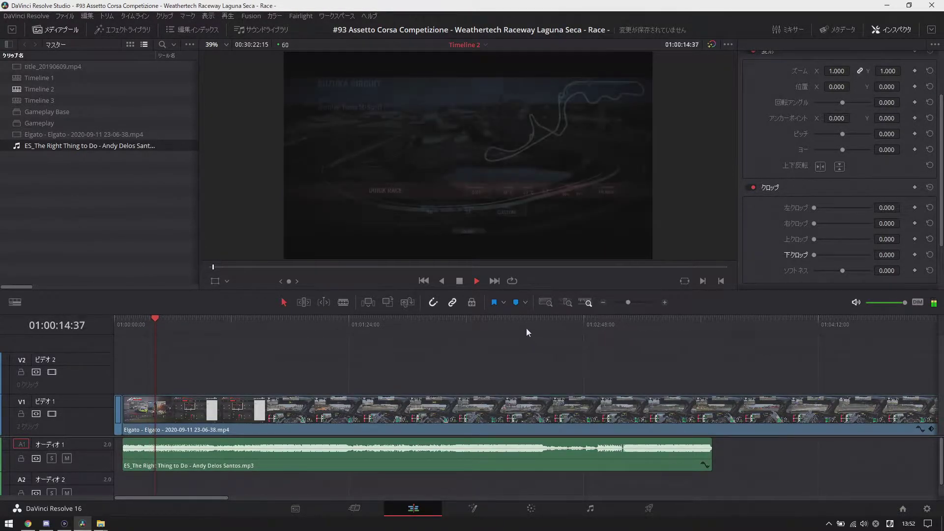
pyautogui.press('space')
pyautogui.moveTo(161, 318); pyautogui.dragTo(93, 319)
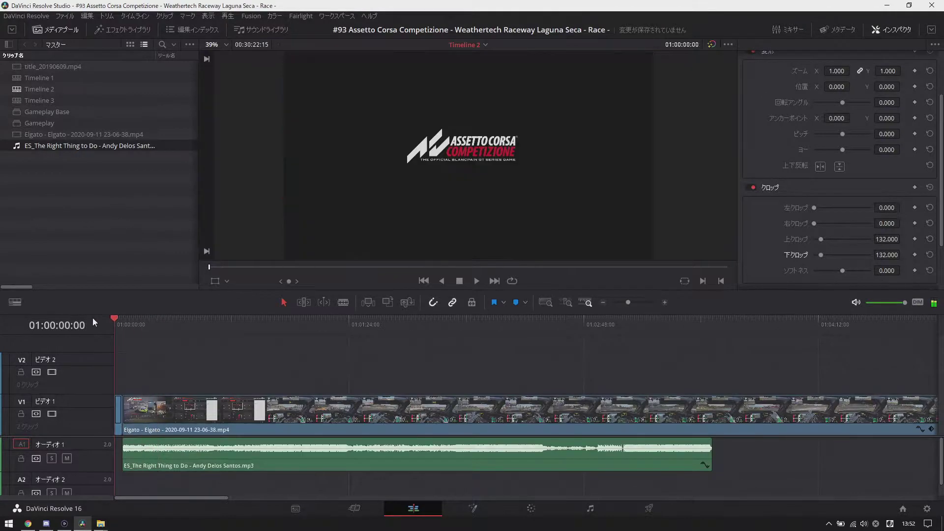
pyautogui.click(202, 448)
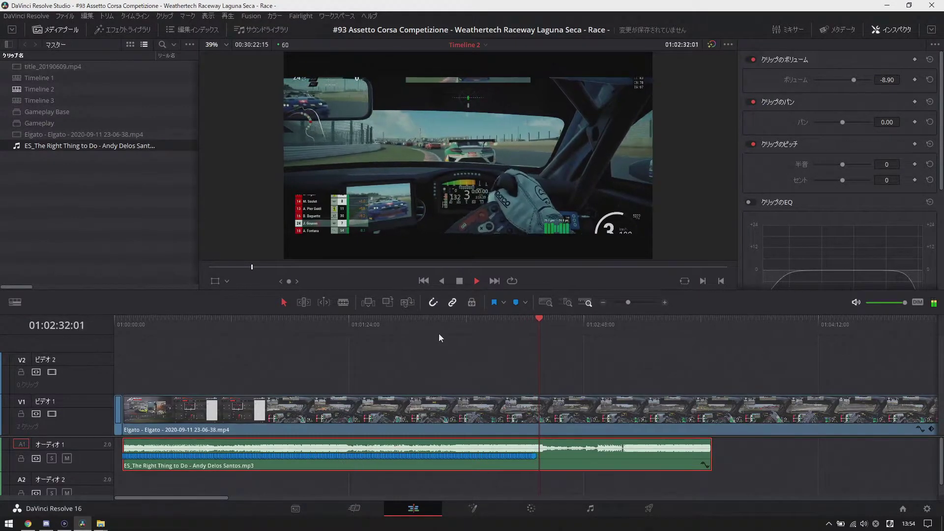
# Step: Blade the gameplay at the race start (01:13:52:00), delete the earlier part, and move the rest to the start
pyautogui.click(459, 281)
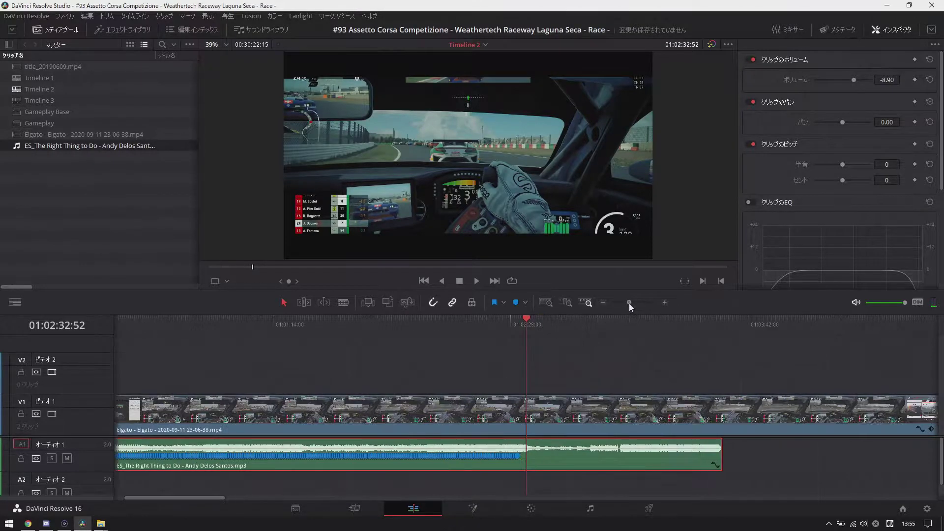
pyautogui.moveTo(629, 310); pyautogui.dragTo(621, 310)
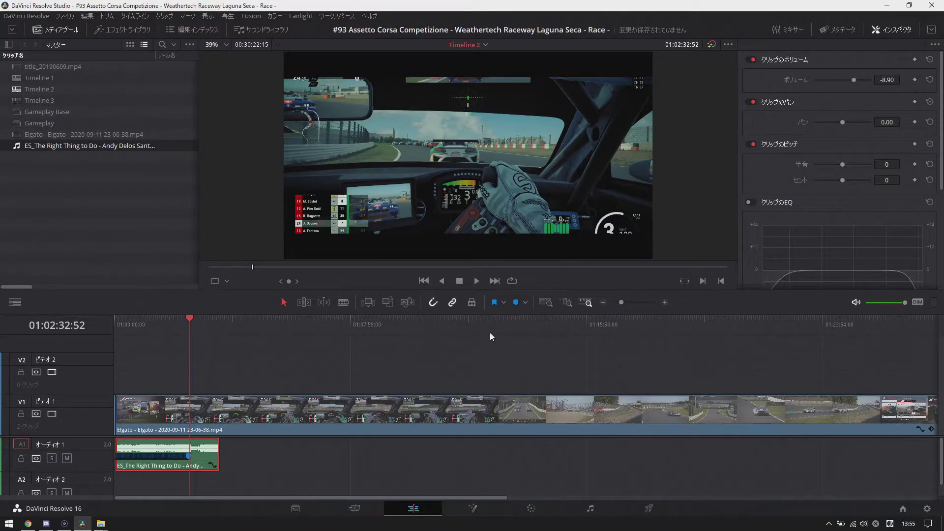
pyautogui.moveTo(494, 329); pyautogui.dragTo(526, 334)
pyautogui.hotkey('ctrl', 'b')
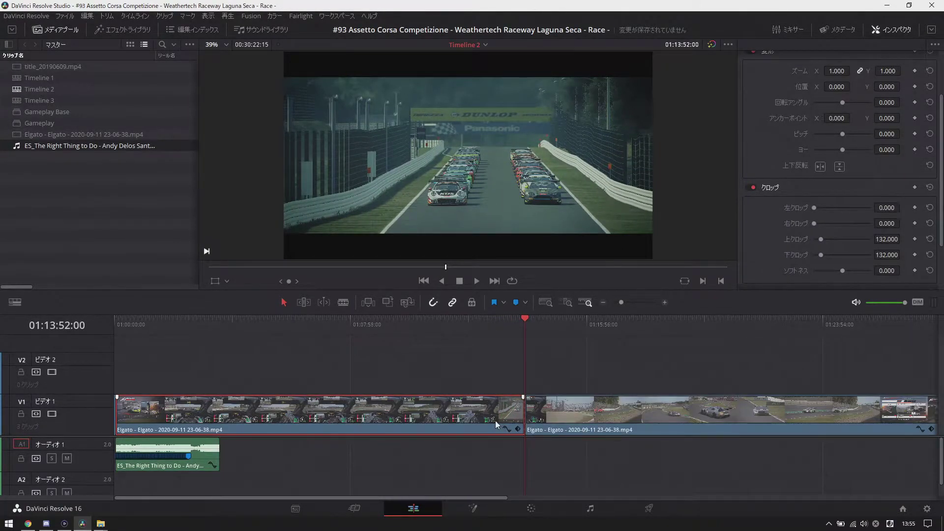
pyautogui.press('Delete')
pyautogui.moveTo(558, 428)
pyautogui.mouseDown()
pyautogui.moveTo(253, 390)
pyautogui.moveTo(173, 410)
pyautogui.mouseUp()
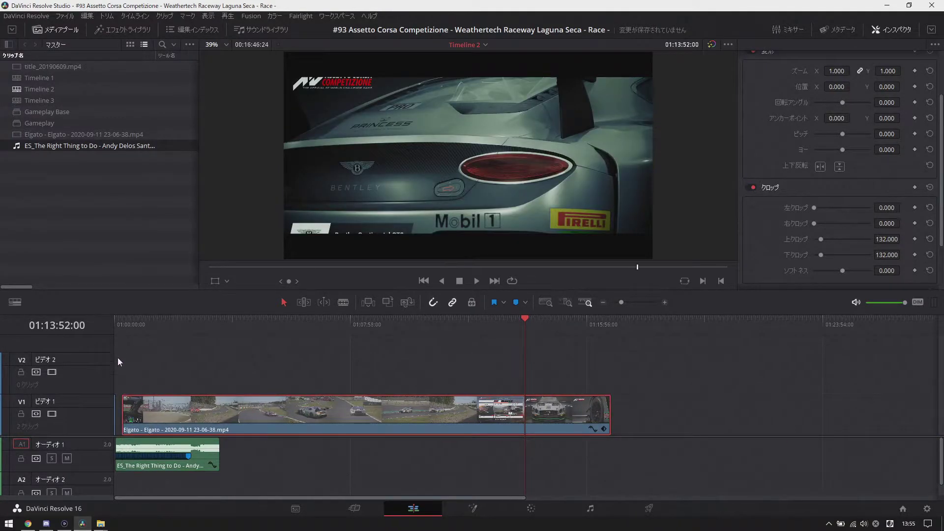
pyautogui.click(125, 326)
# Step: Zoom in, find the first camera change frame by frame, and split the race clip there
pyautogui.moveTo(621, 303); pyautogui.dragTo(629, 303)
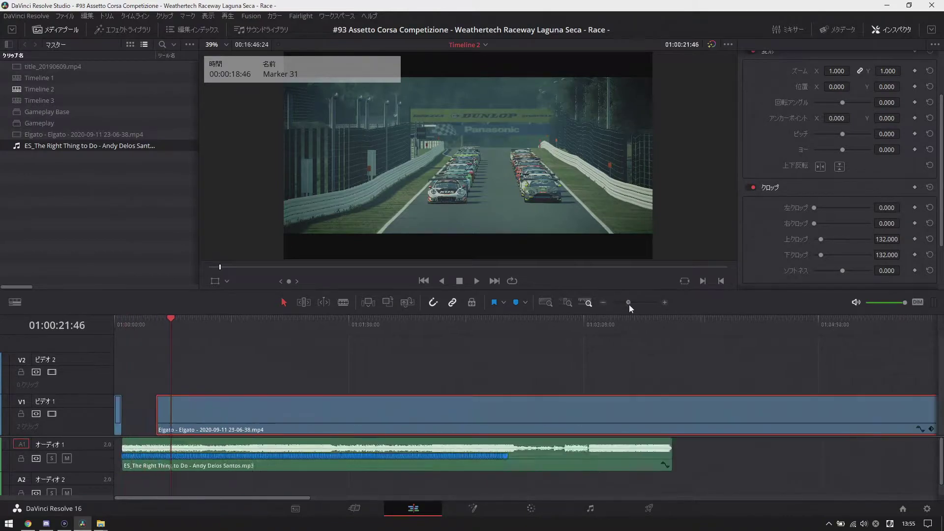
pyautogui.click(198, 323)
pyautogui.moveTo(200, 323); pyautogui.dragTo(476, 332)
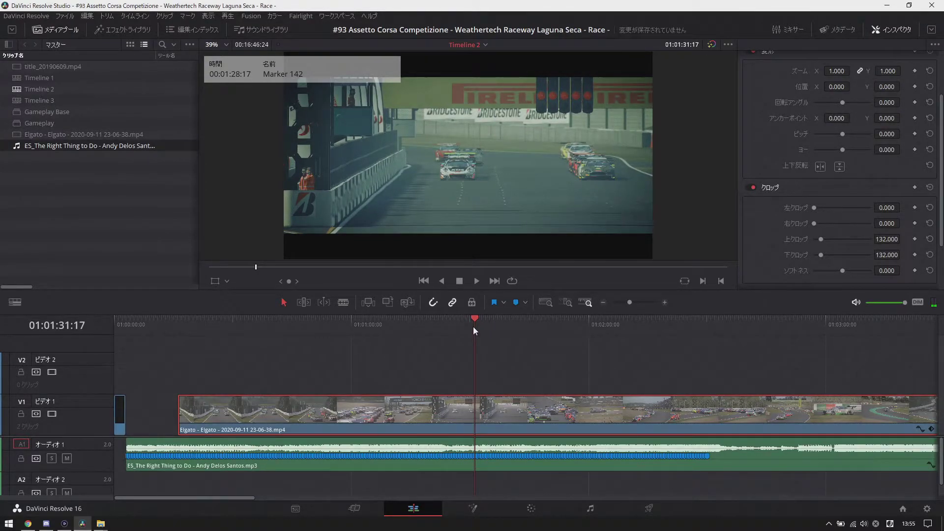
pyautogui.press('j')
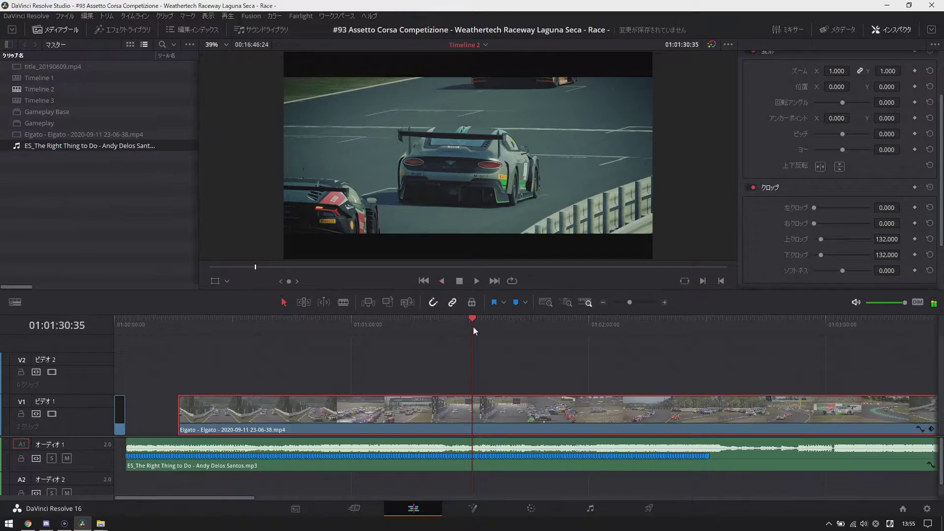
pyautogui.press('Right')
pyautogui.press('Right')
pyautogui.press('Right')
pyautogui.press('Right')
pyautogui.press('Right')
pyautogui.press('Right')
pyautogui.press('Right')
pyautogui.press('Right')
pyautogui.press('Right')
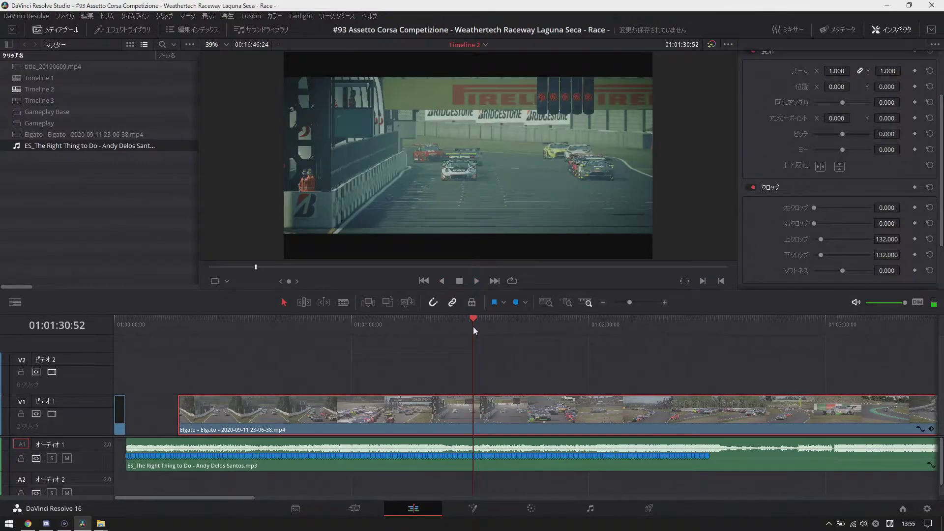
pyautogui.press('Right')
pyautogui.press('Left')
pyautogui.press('Left')
pyautogui.press('Left')
pyautogui.press('Left')
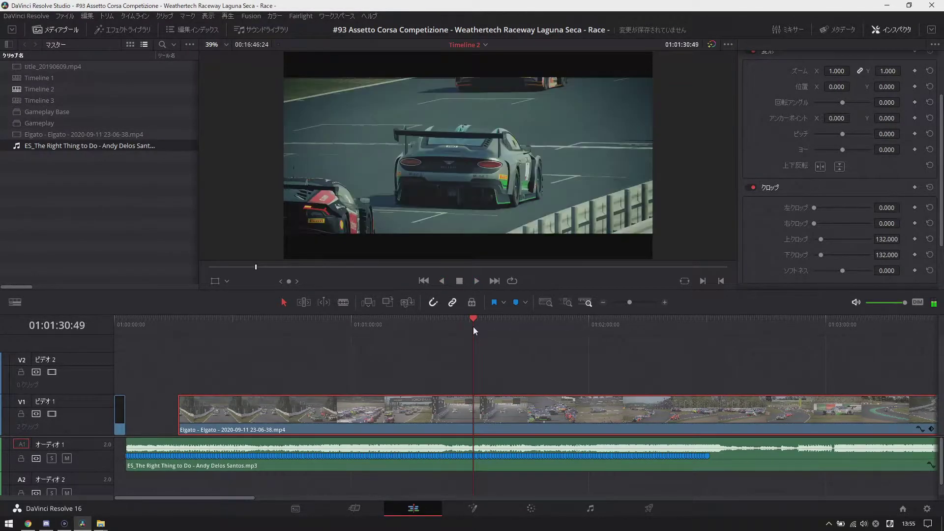
pyautogui.hotkey('ctrl', 'b')
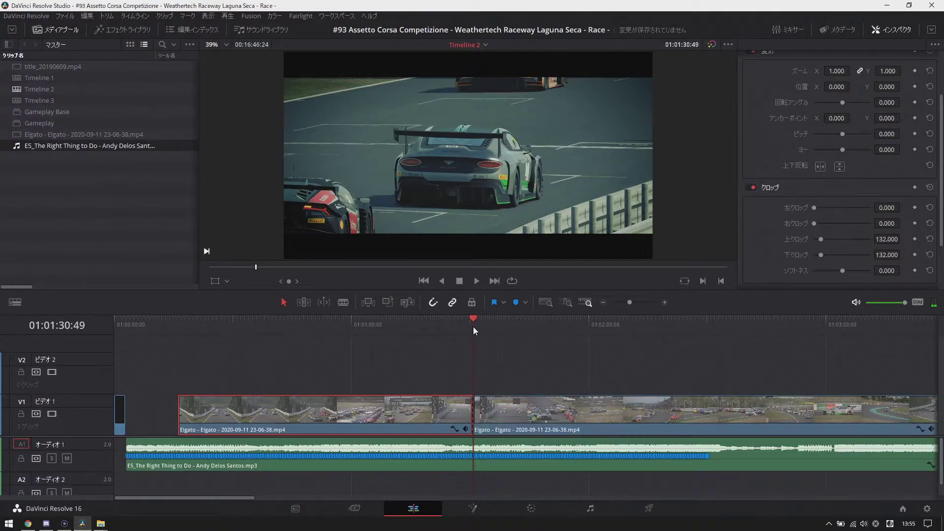
pyautogui.press('space')
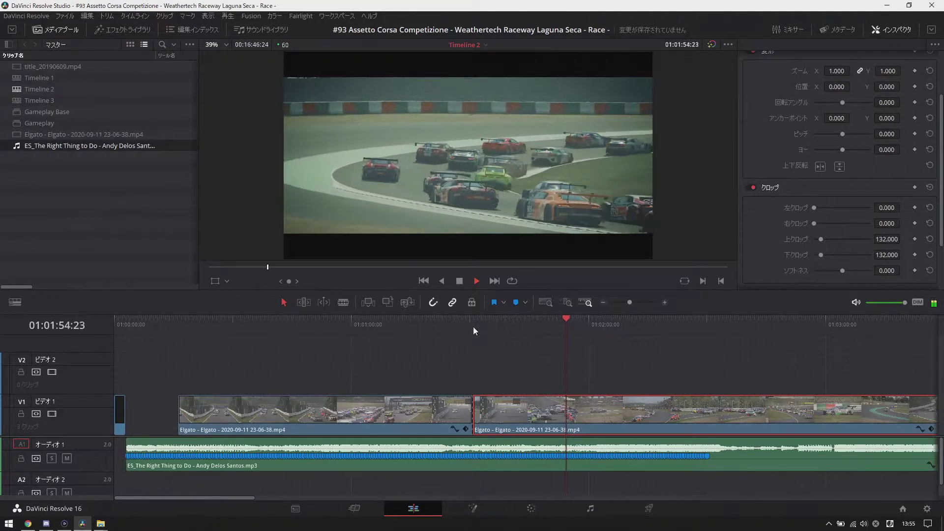
# Step: Save, then split V1 at the next two camera changes found with J/K/L
pyautogui.press('space')
pyautogui.hotkey('ctrl', 's')
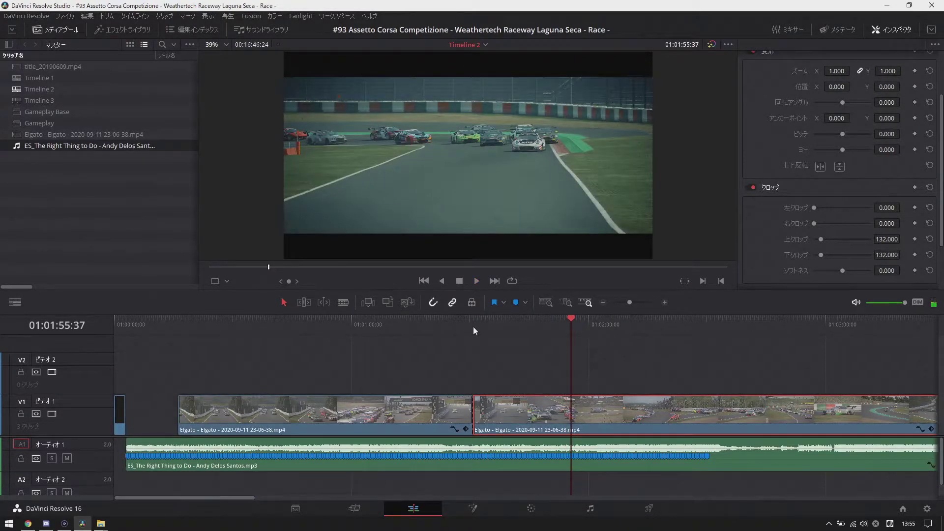
pyautogui.press('j')
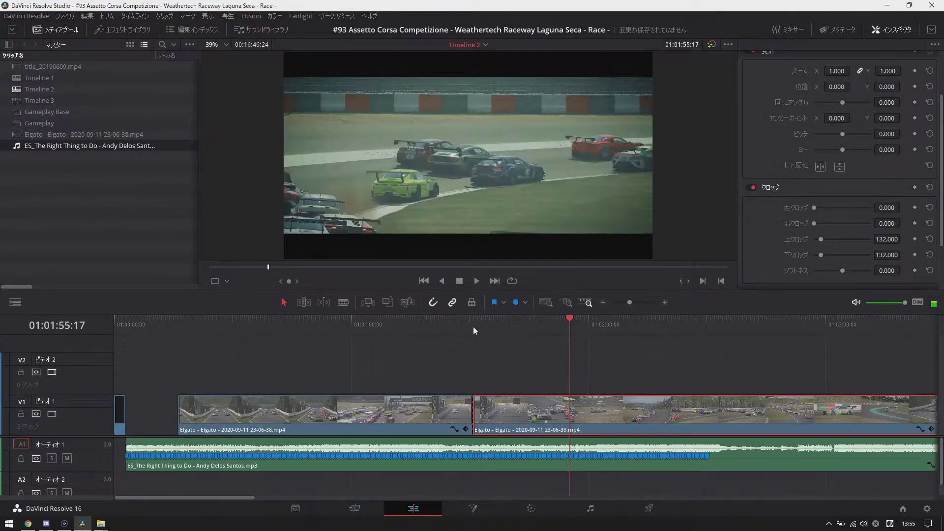
pyautogui.hotkey('ctrl', 'b')
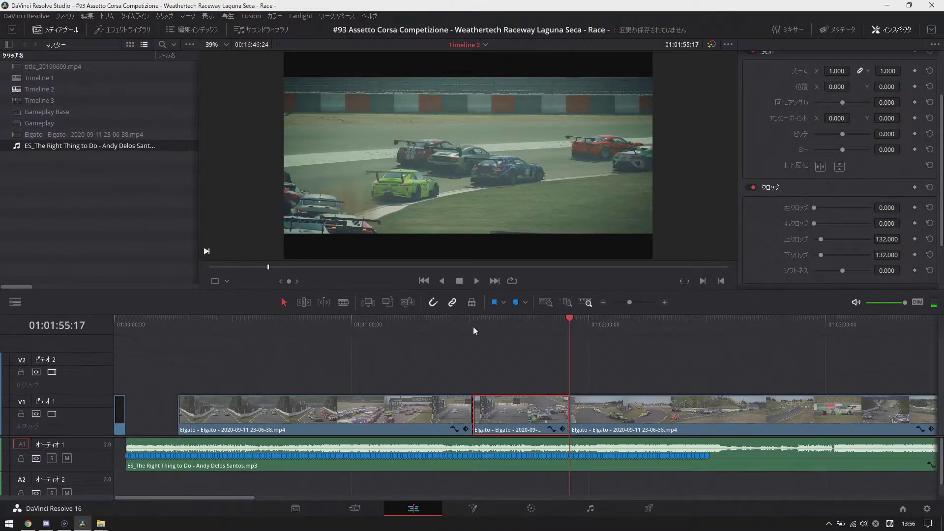
pyautogui.press('space')
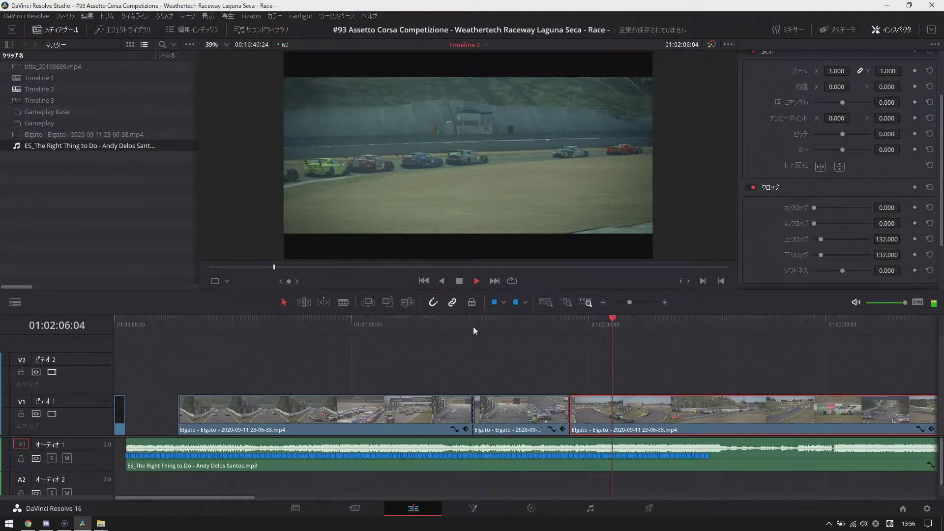
pyautogui.press('k')
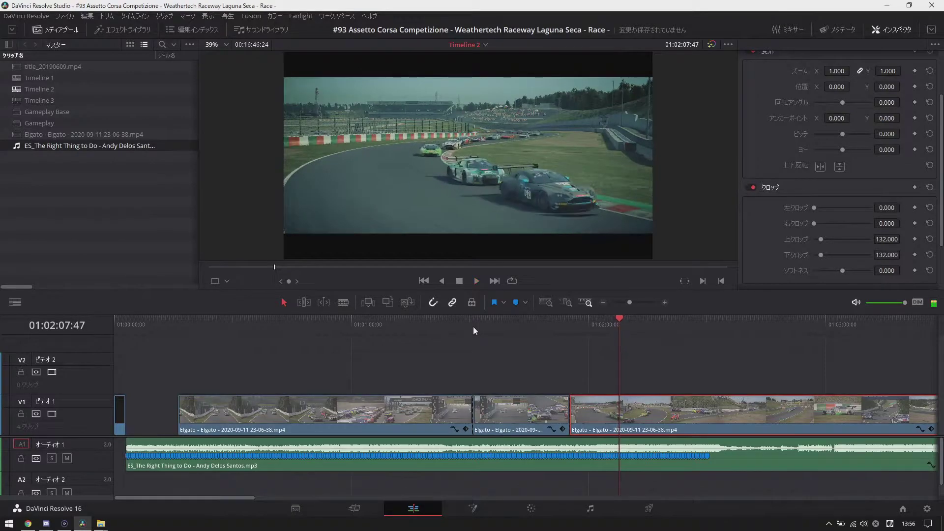
pyautogui.press('j')
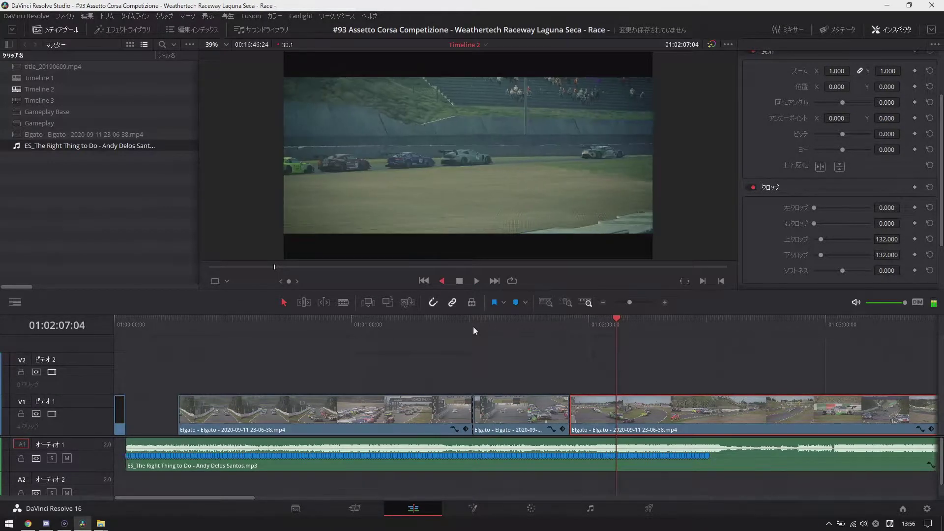
pyautogui.press('k')
pyautogui.press('l')
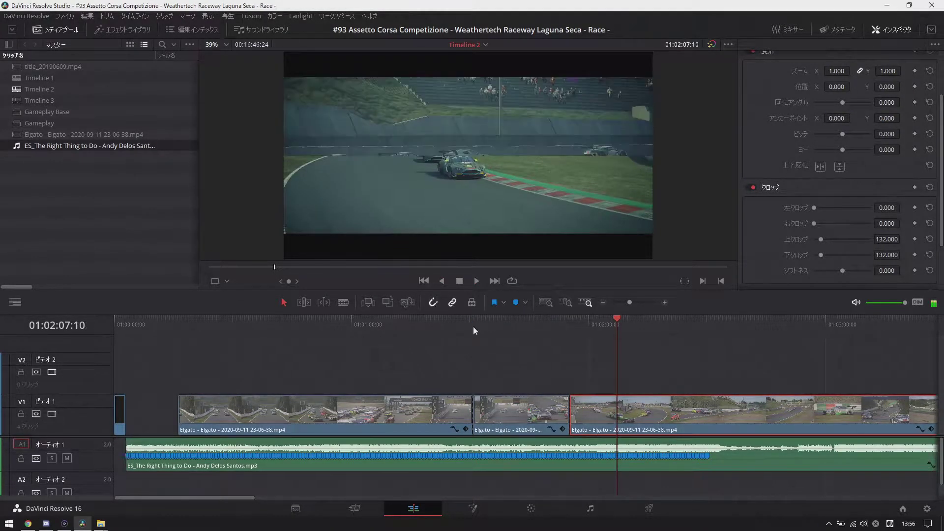
pyautogui.press('k')
pyautogui.hotkey('ctrl', '\\')
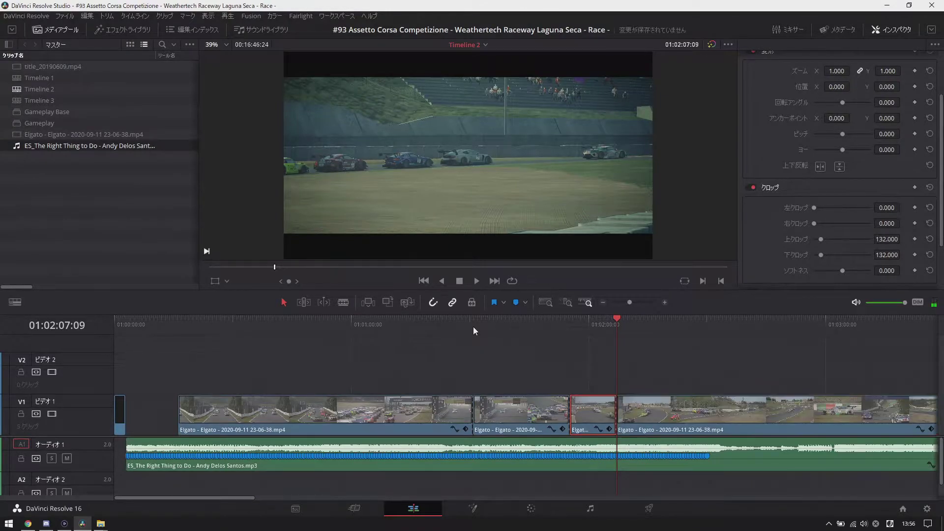
pyautogui.press('l')
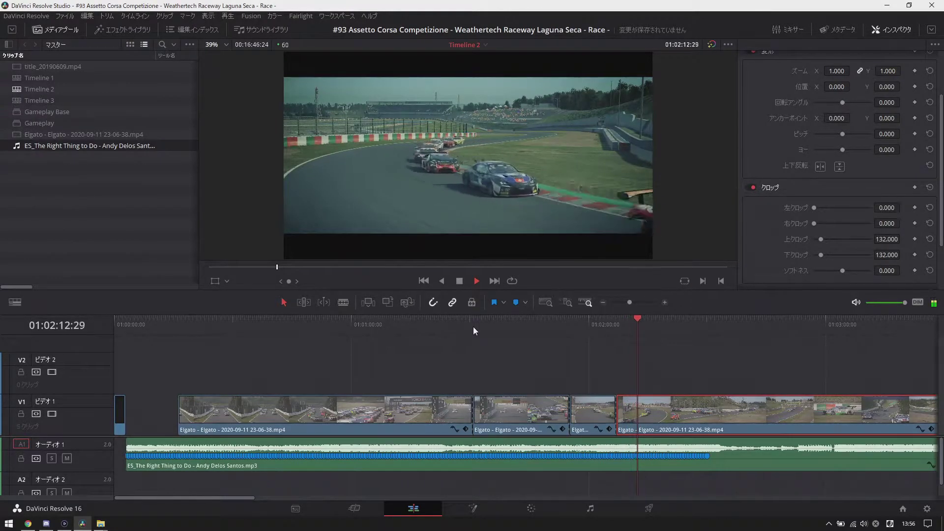
# Step: Split the race footage at two further camera changes and save the project
pyautogui.press('j')
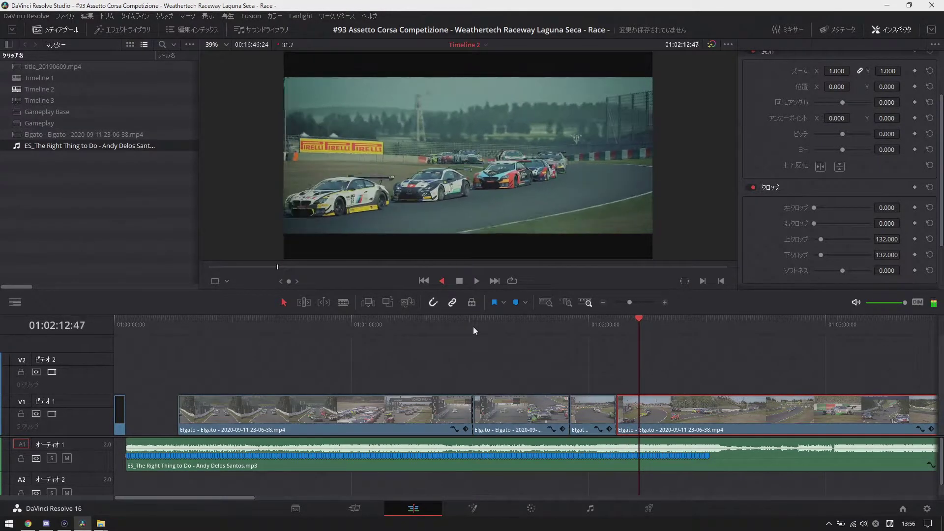
pyautogui.hotkey('ctrl', 's')
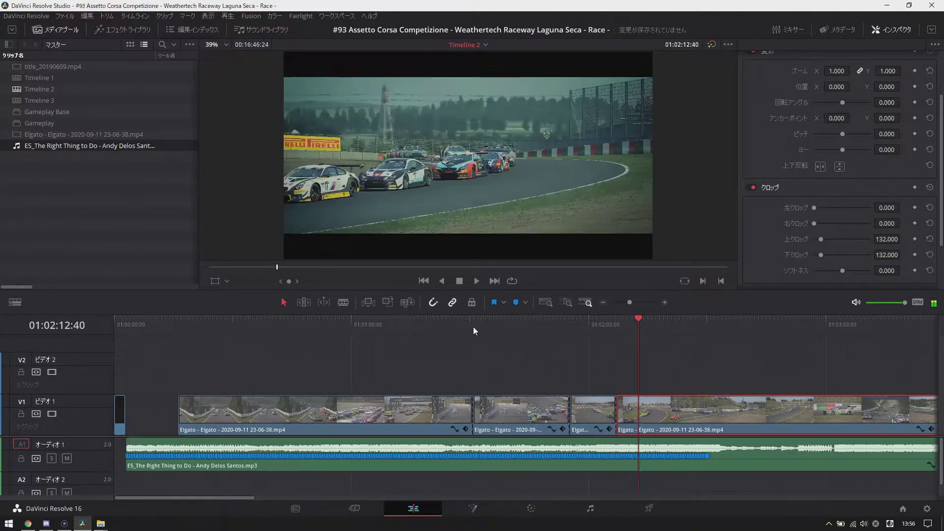
pyautogui.hotkey('ctrl', 'b')
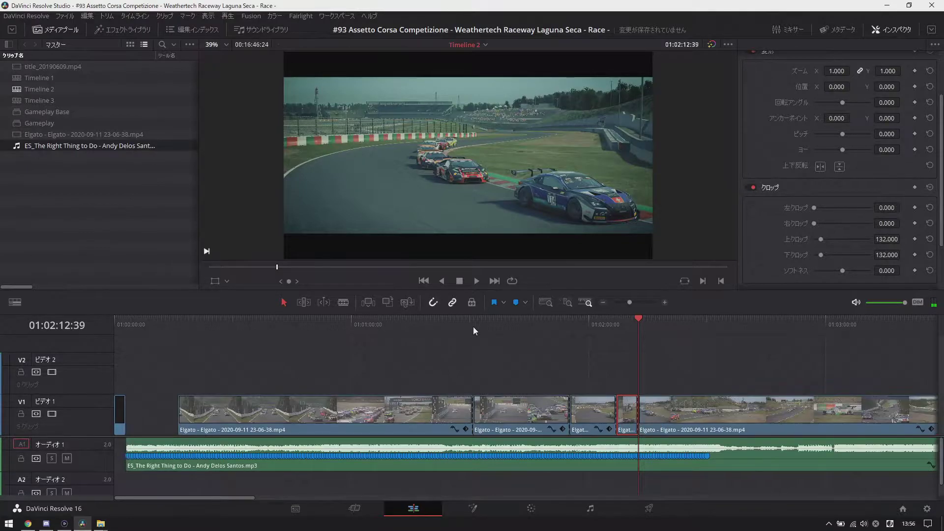
pyautogui.hotkey('shift', 'v')
pyautogui.press('space')
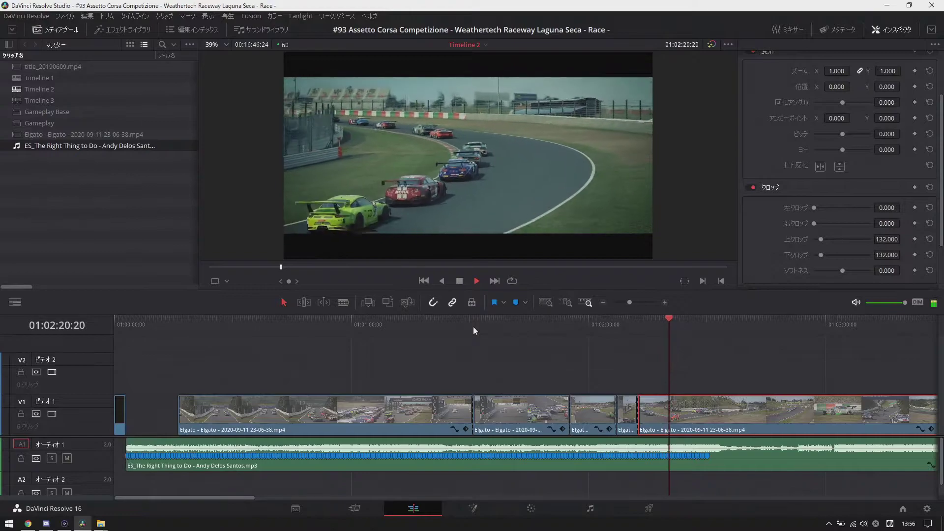
pyautogui.press('space')
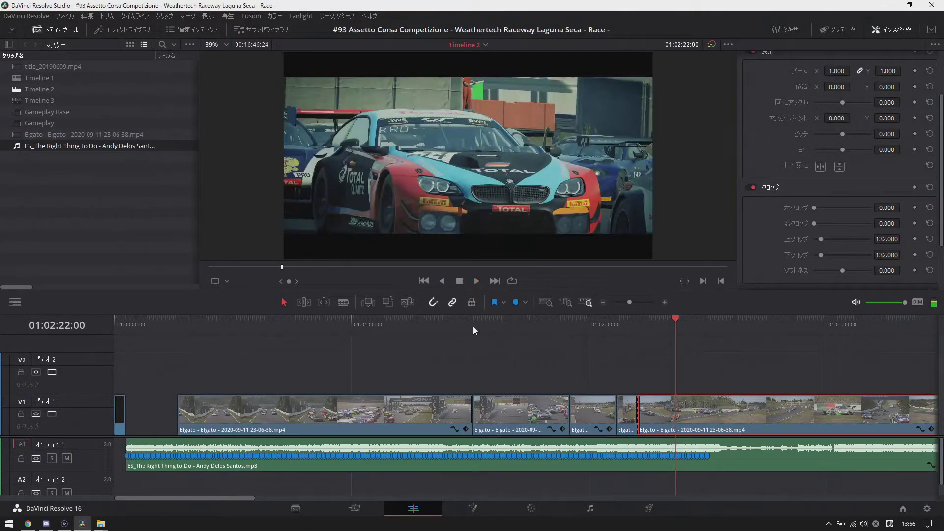
pyautogui.press('j')
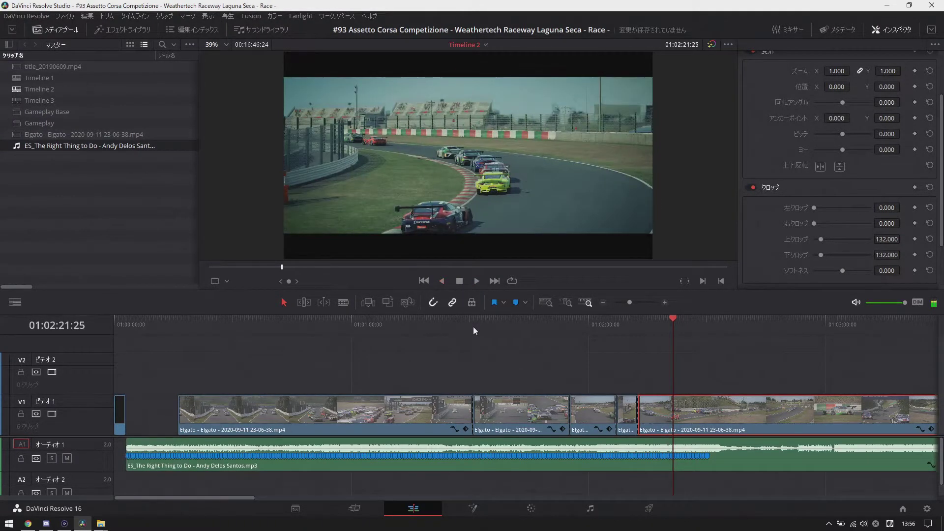
pyautogui.press('Right')
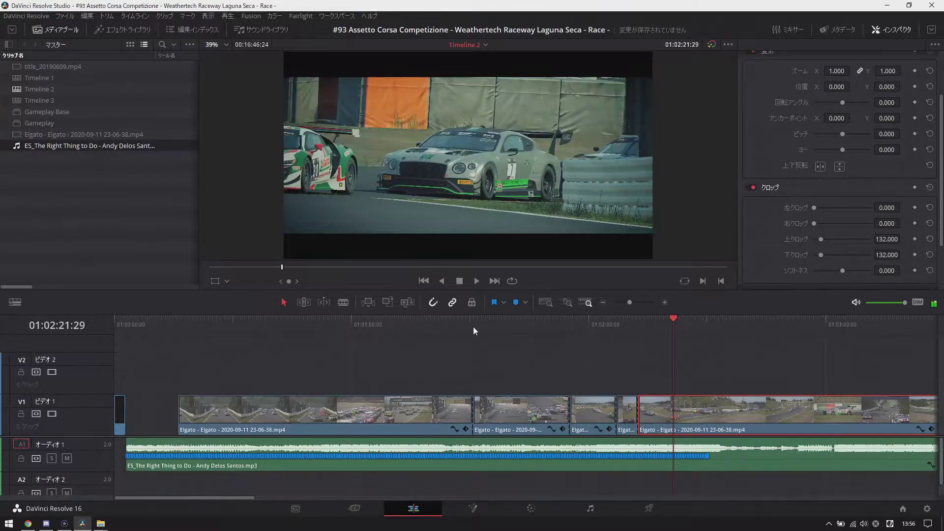
pyautogui.hotkey('ctrl', 'b')
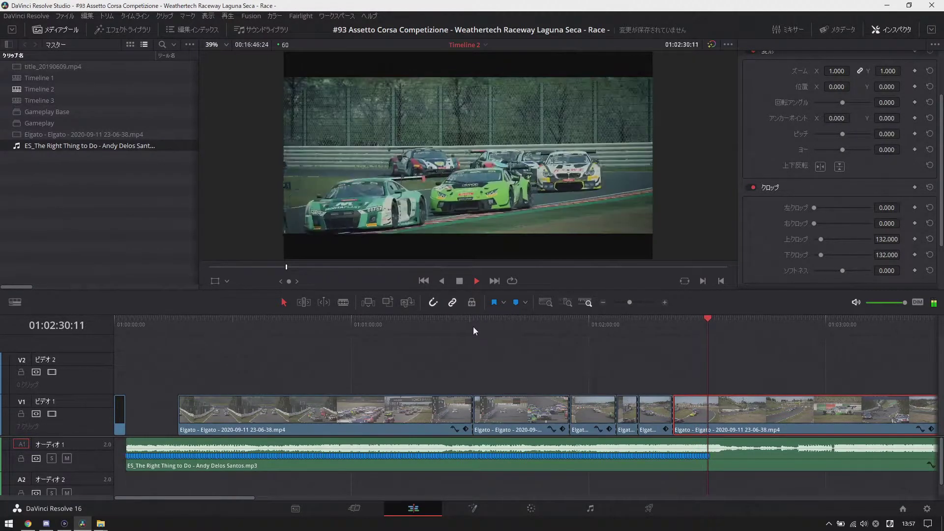
pyautogui.press('k')
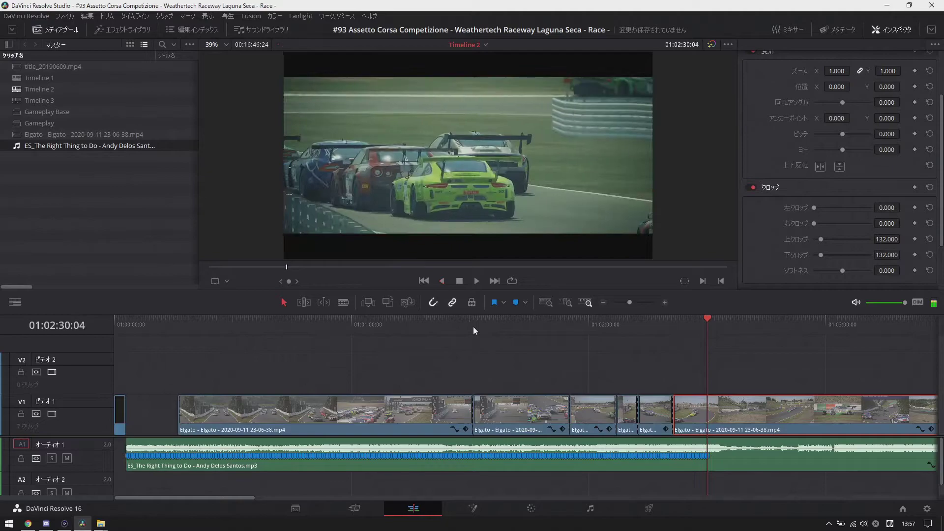
pyautogui.hotkey('ctrl', 's')
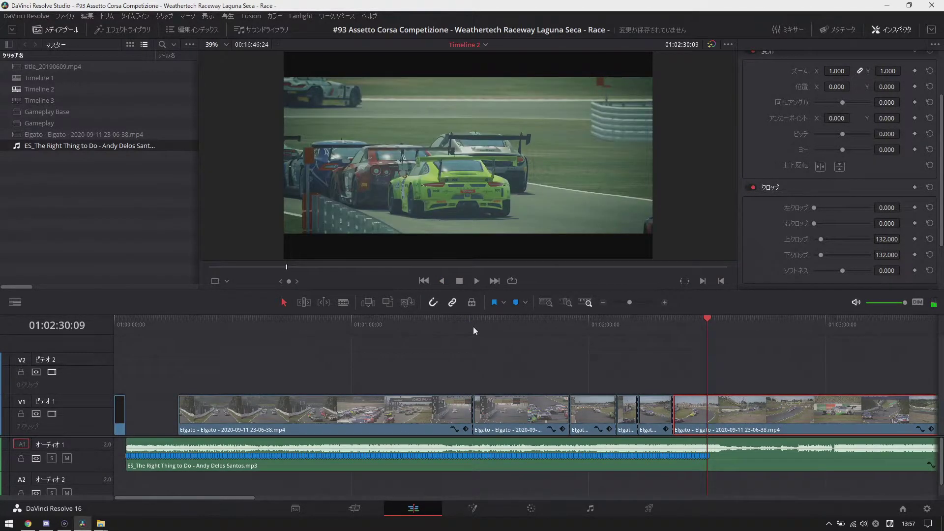
# Step: Split the last V1 clip again and step frame by frame to the next camera change
pyautogui.hotkey('ctrl', 'b')
pyautogui.press('space')
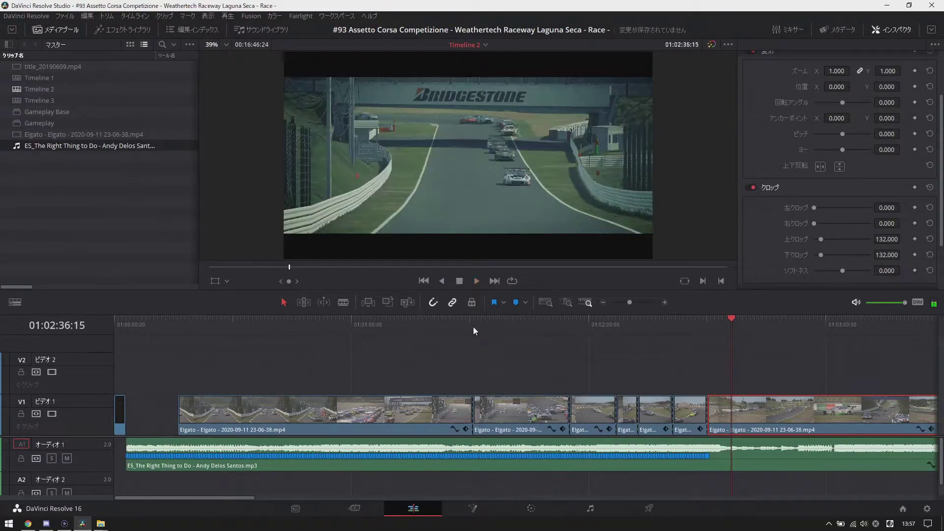
pyautogui.press('j')
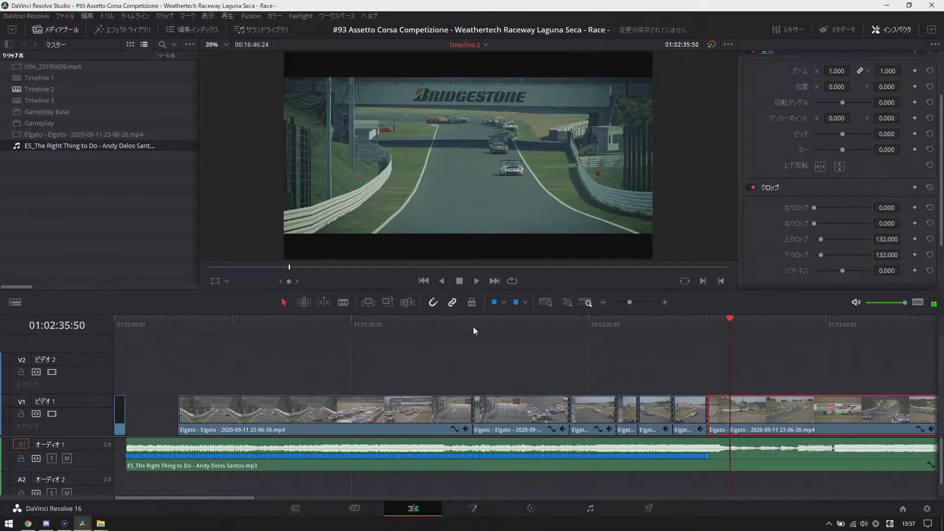
pyautogui.press('Left')
pyautogui.press('Left')
pyautogui.press('Left')
pyautogui.press('Left')
pyautogui.press('Left')
pyautogui.press('Right')
pyautogui.press('Right')
pyautogui.press('Right')
pyautogui.press('Left')
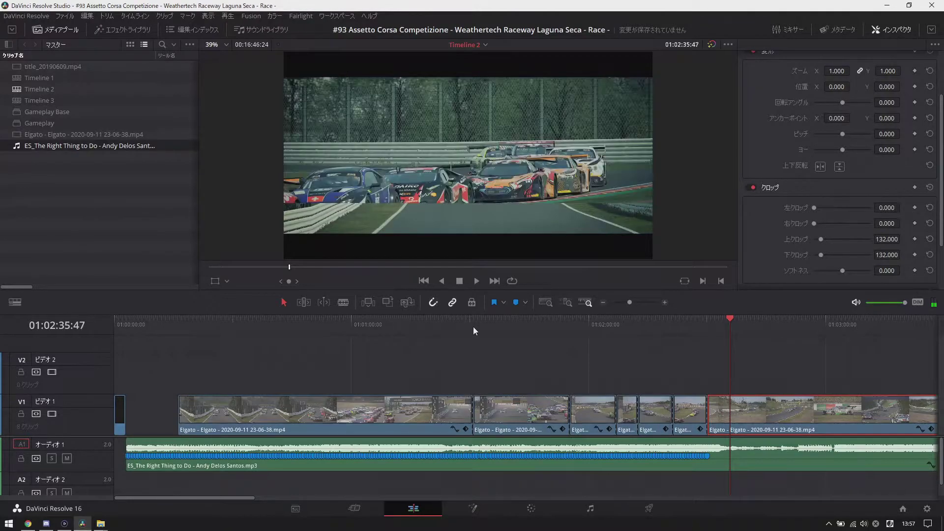
pyautogui.press('Left')
# Step: Split the last V1 clip at the camera change and locate the next shot change
pyautogui.hotkey('ctrl', 'b')
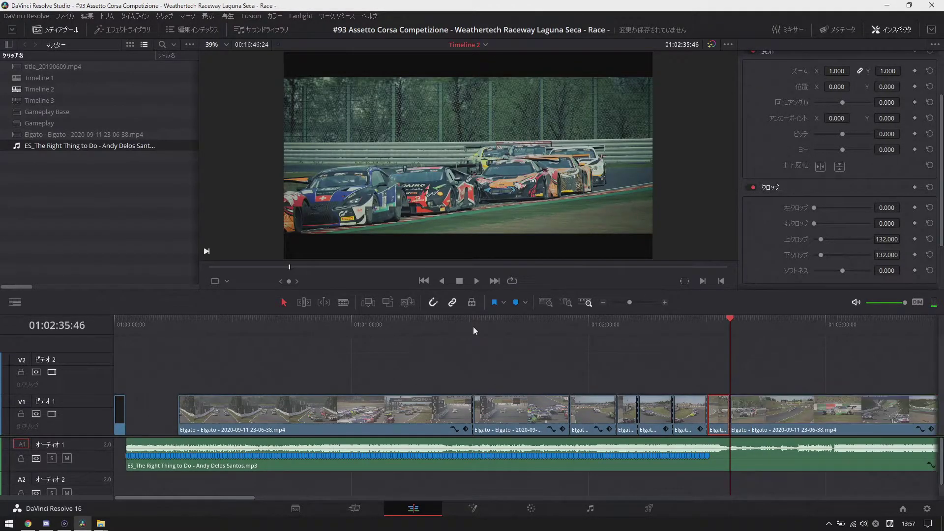
pyautogui.press('space')
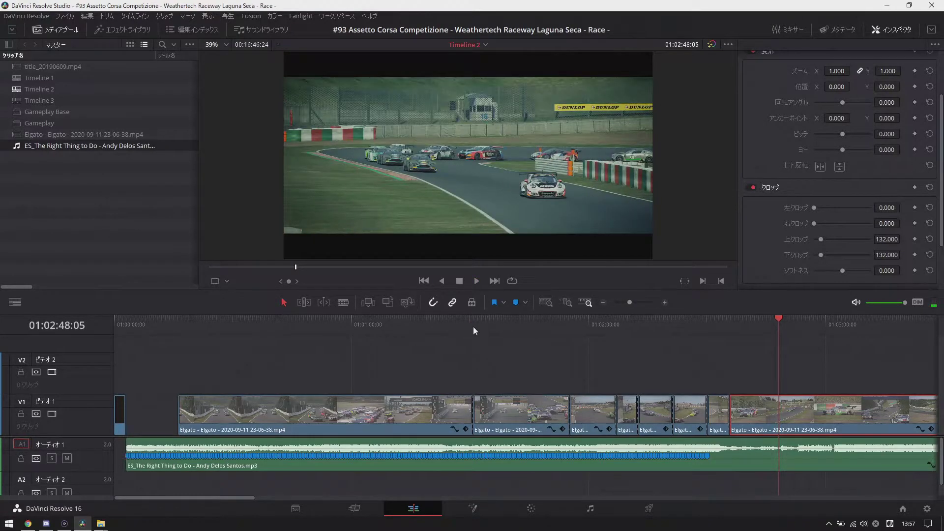
pyautogui.press('Left')
pyautogui.press('Left')
pyautogui.press('Left')
pyautogui.press('Right')
pyautogui.press('Right')
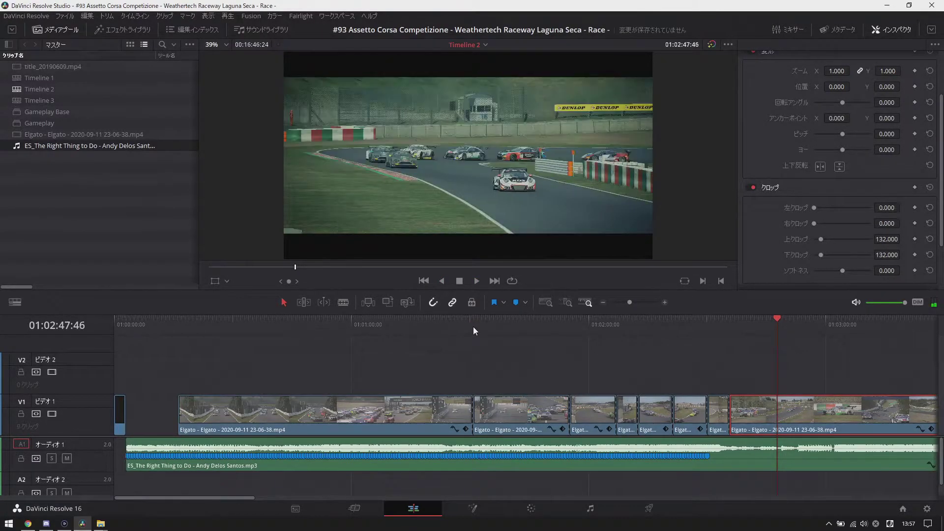
pyautogui.press('Left')
pyautogui.press('Left')
# Step: Razor V1 at the next two shot changes, reviewing each cut
pyautogui.hotkey('ctrl', 'b')
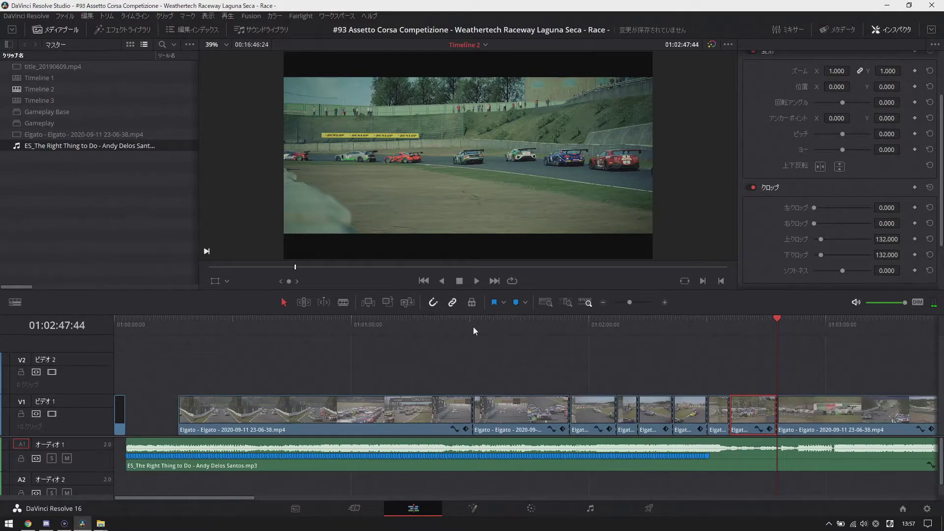
pyautogui.press('space')
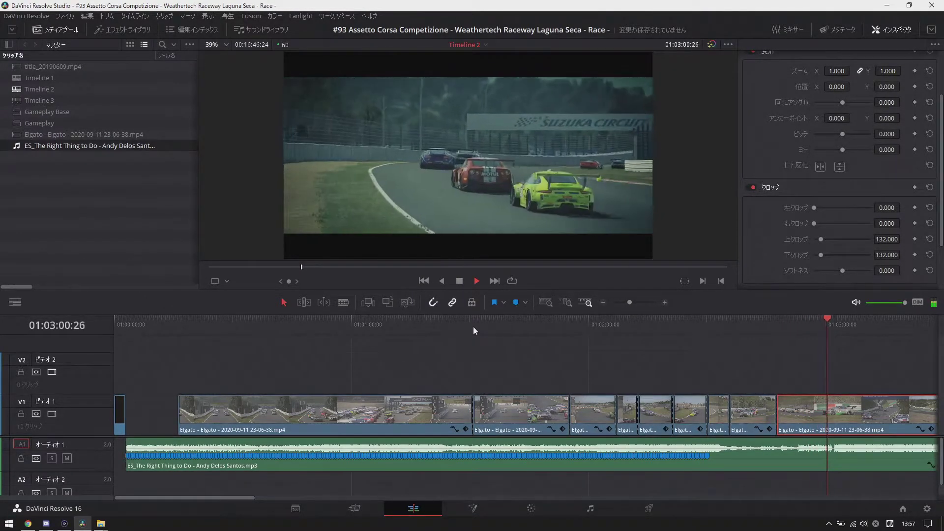
pyautogui.press('space')
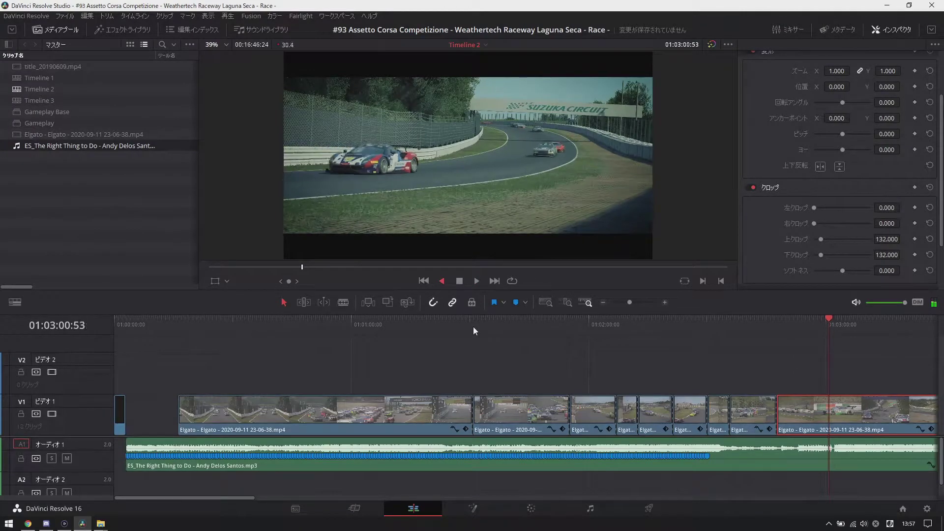
pyautogui.press('k')
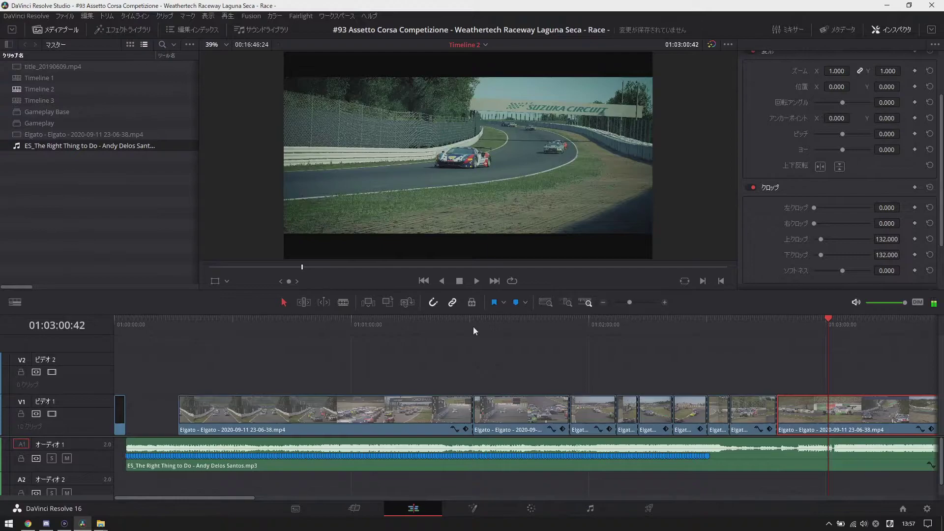
pyautogui.hotkey('ctrl', 'b')
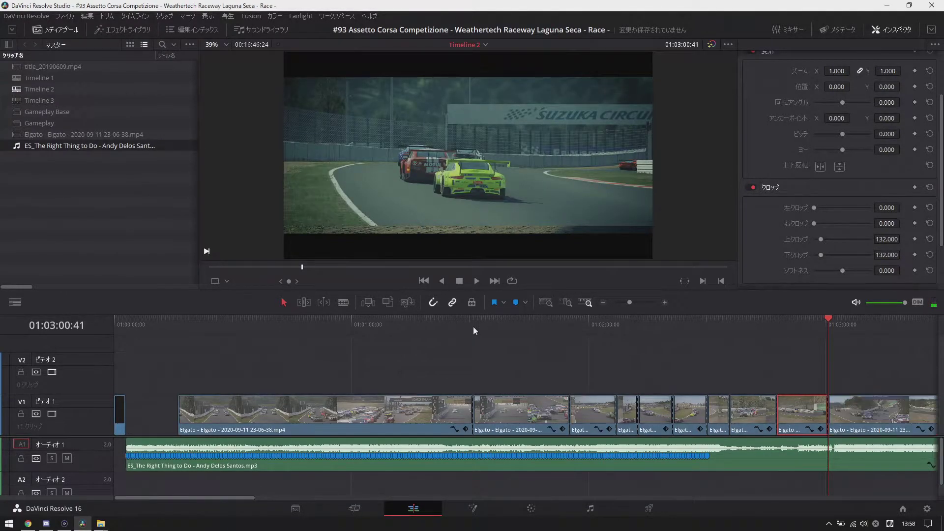
pyautogui.press('space')
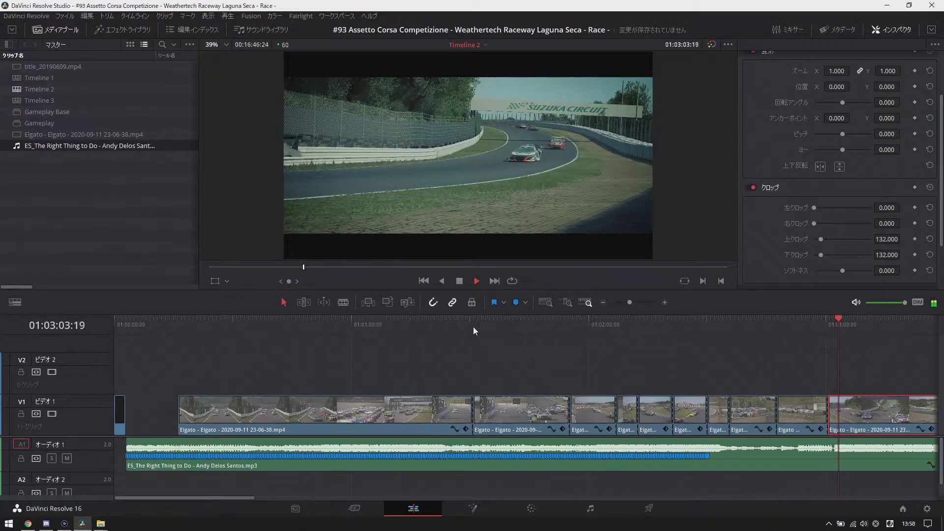
pyautogui.press('space')
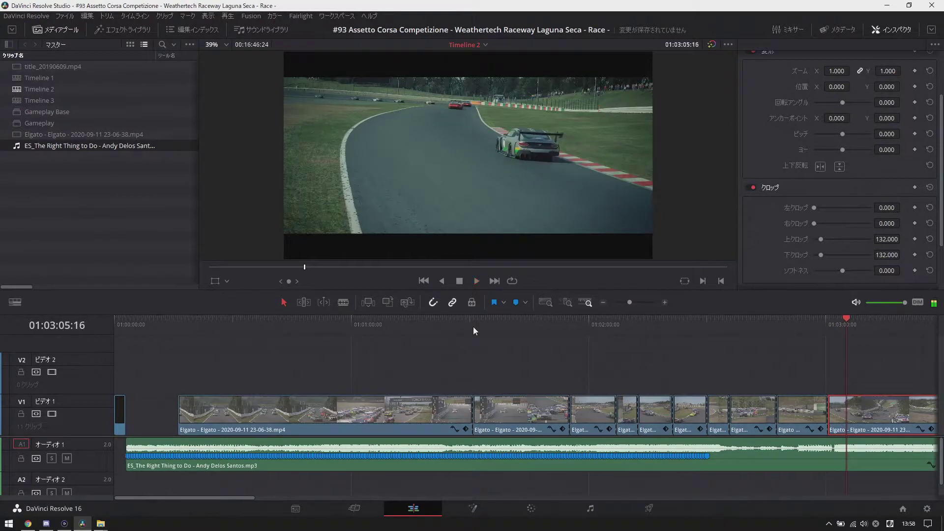
# Step: Find the final camera change frame by frame, split there, and select the first V1 clip
pyautogui.press('j')
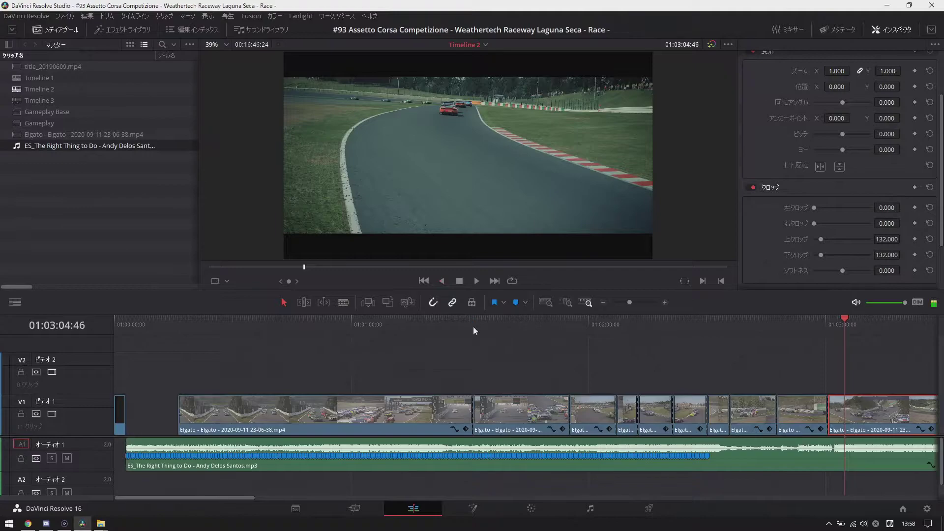
pyautogui.press('Left')
pyautogui.press('Left')
pyautogui.press('Left')
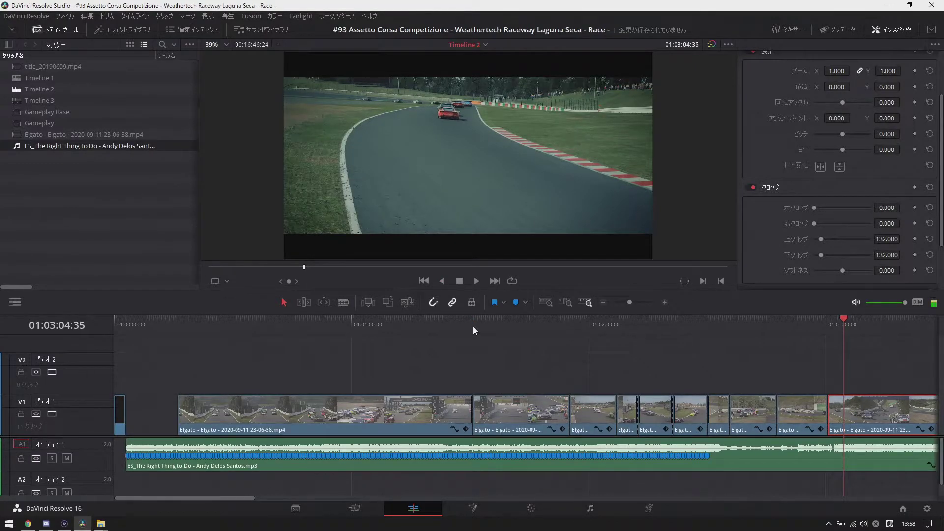
pyautogui.press('Left')
pyautogui.press('Left')
pyautogui.press('Left')
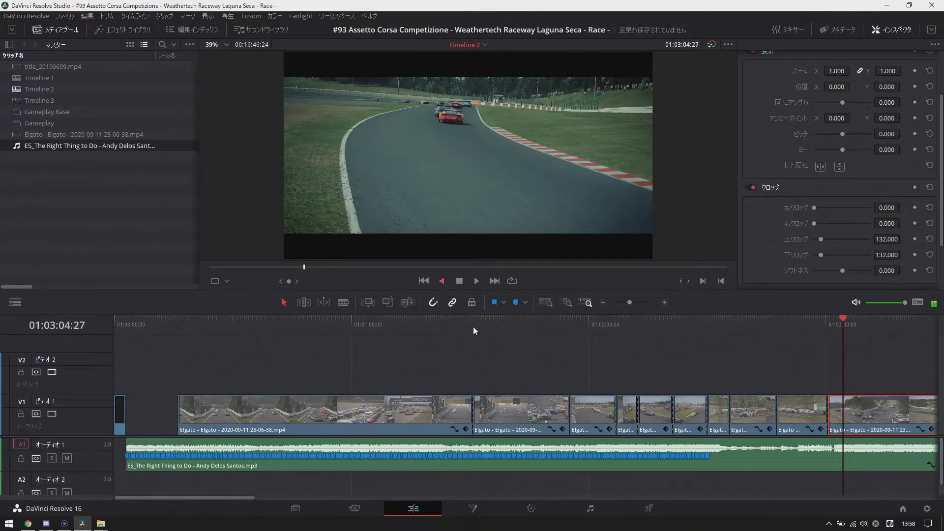
pyautogui.press('Left')
pyautogui.press('Left')
pyautogui.press('Left')
pyautogui.press('j')
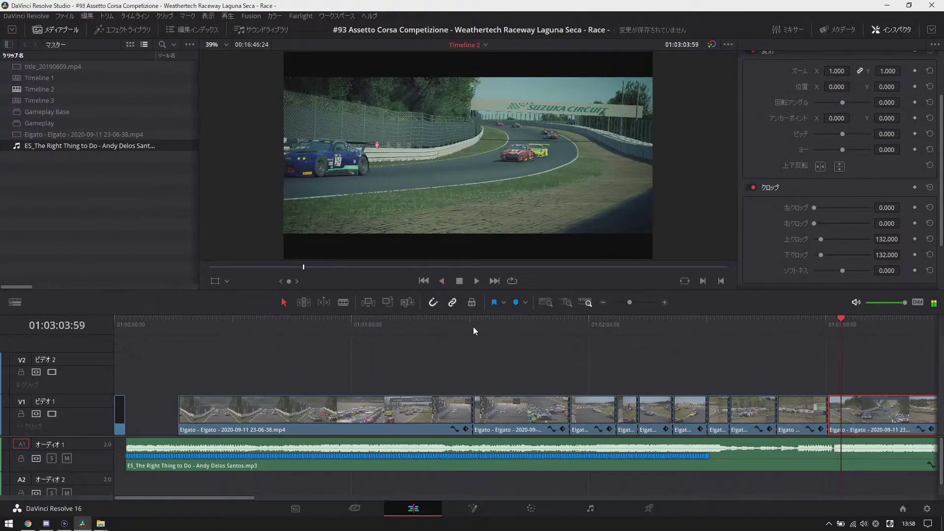
pyautogui.press('l')
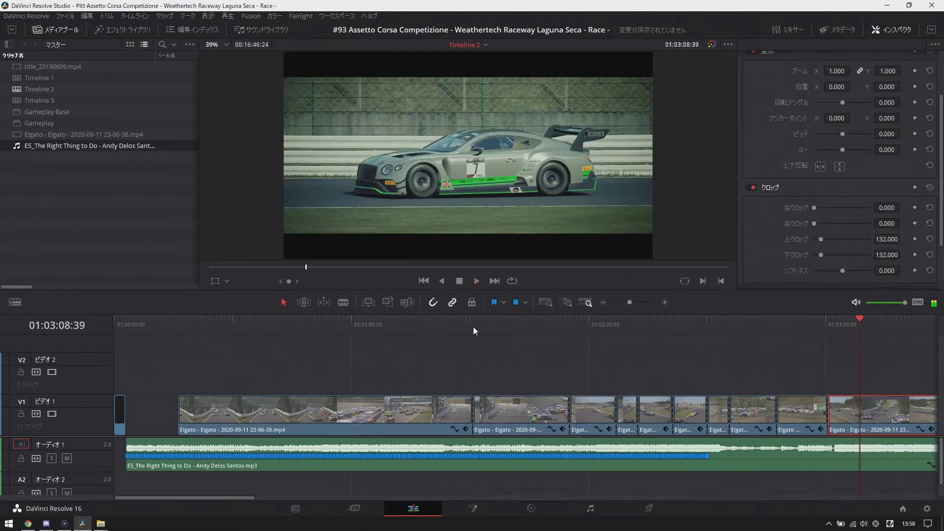
pyautogui.press('j')
pyautogui.press('k')
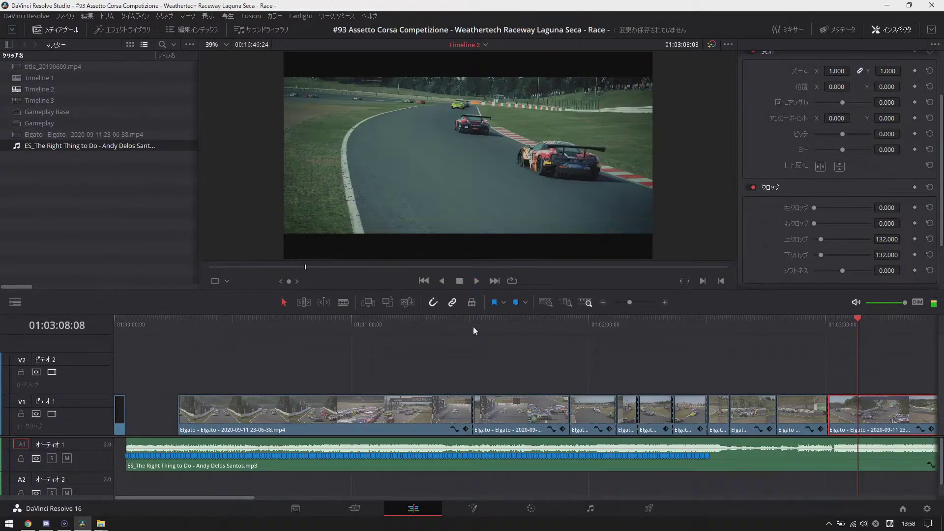
pyautogui.press('Right')
pyautogui.press('Left')
pyautogui.press('Left')
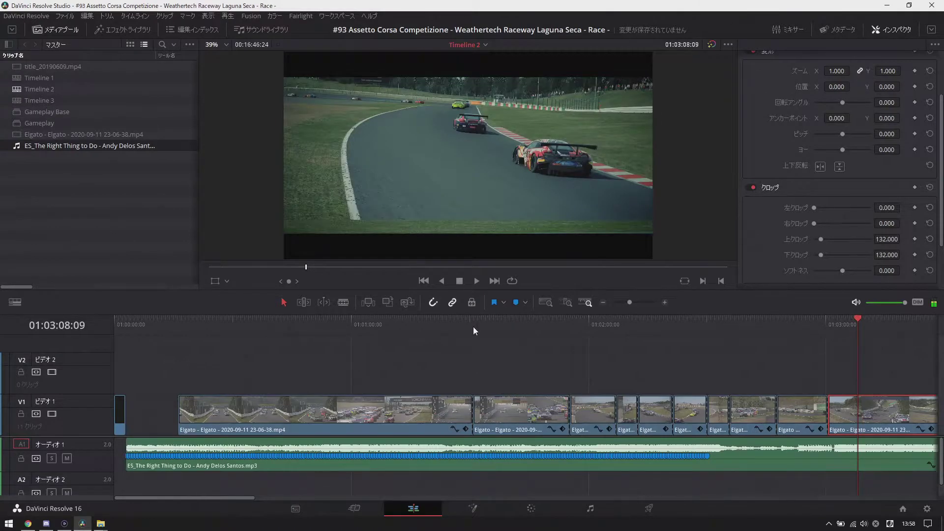
pyautogui.press('Left')
pyautogui.hotkey('ctrl', 'b')
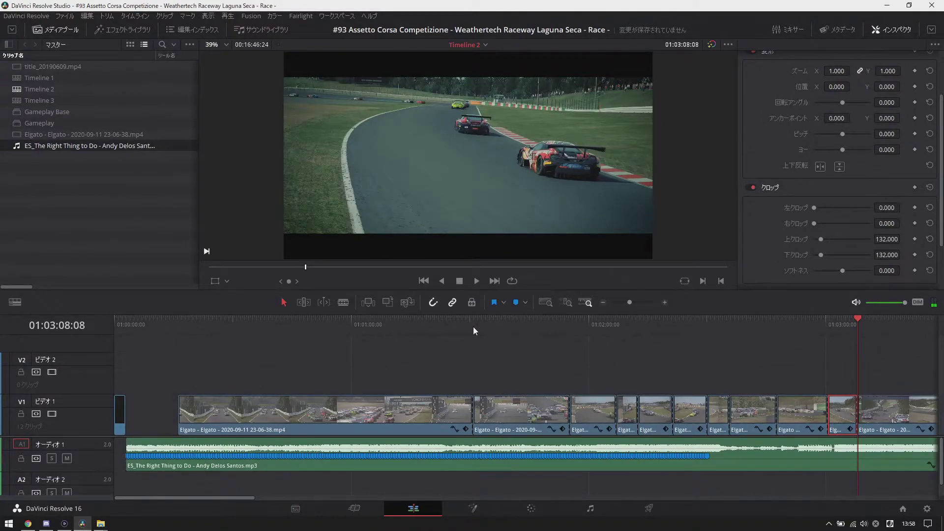
pyautogui.click(279, 401)
# Step: Delete the first V1 clip, shift the remaining V1 clips earlier, and save
pyautogui.press('BackSpace')
pyautogui.moveTo(453, 388)
pyautogui.mouseDown()
pyautogui.moveTo(893, 421)
pyautogui.moveTo(620, 422)
pyautogui.mouseUp()
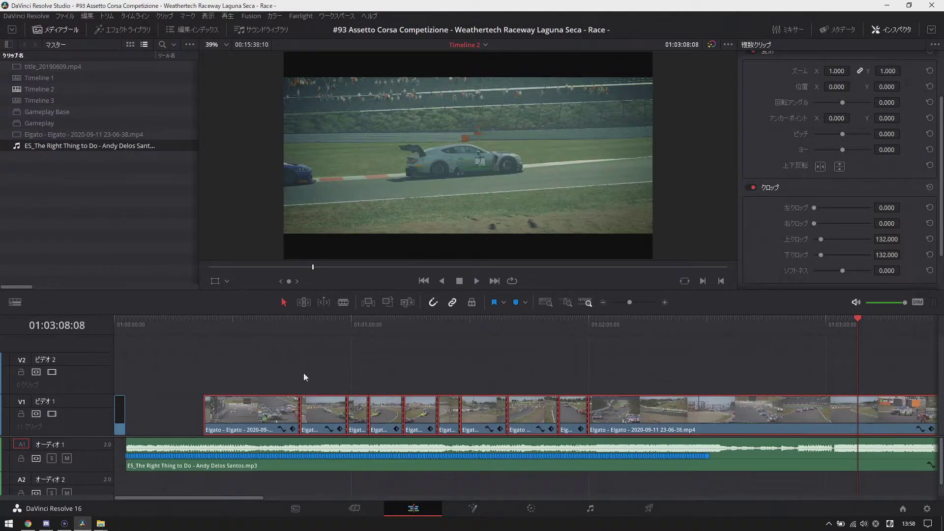
pyautogui.click(204, 325)
pyautogui.click(632, 302)
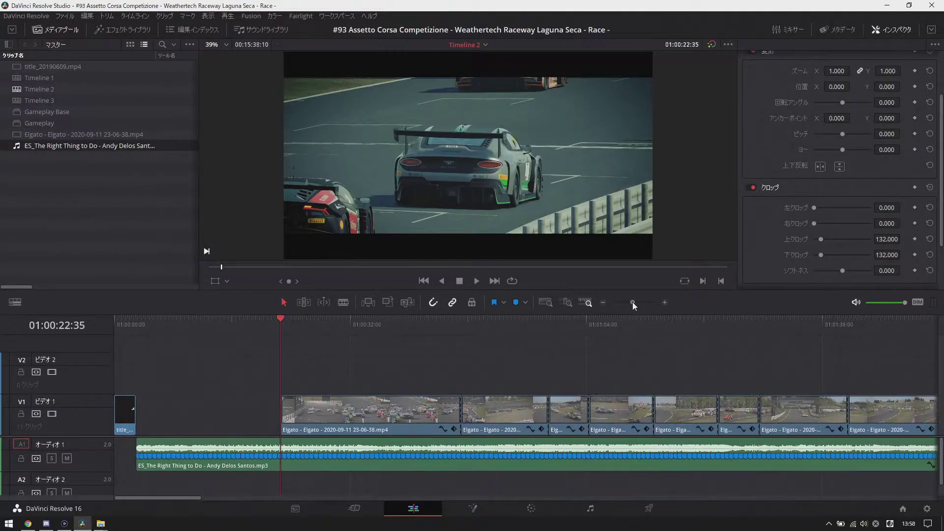
pyautogui.hotkey('ctrl', 's')
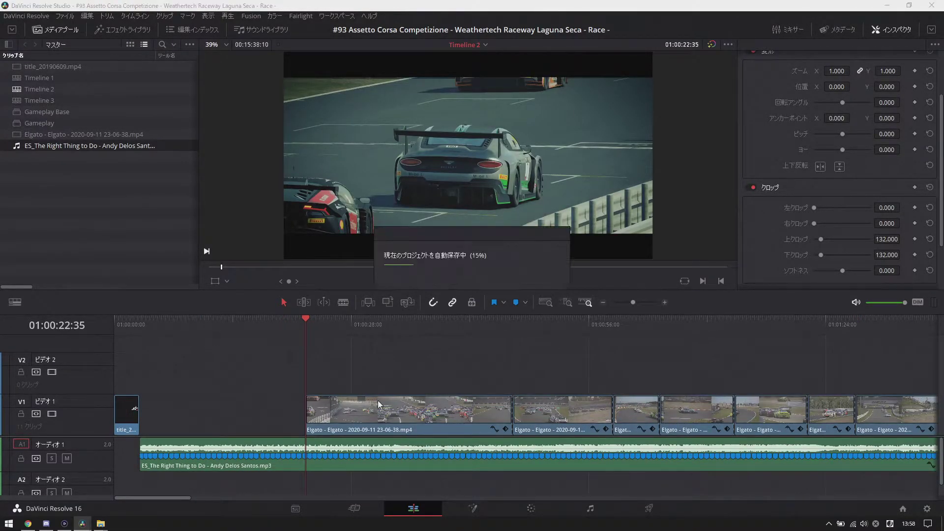
# Step: Move and trim the first V1 clip, place a gameplay clip on V2 near the start, and preview
pyautogui.moveTo(420, 411); pyautogui.dragTo(367, 403)
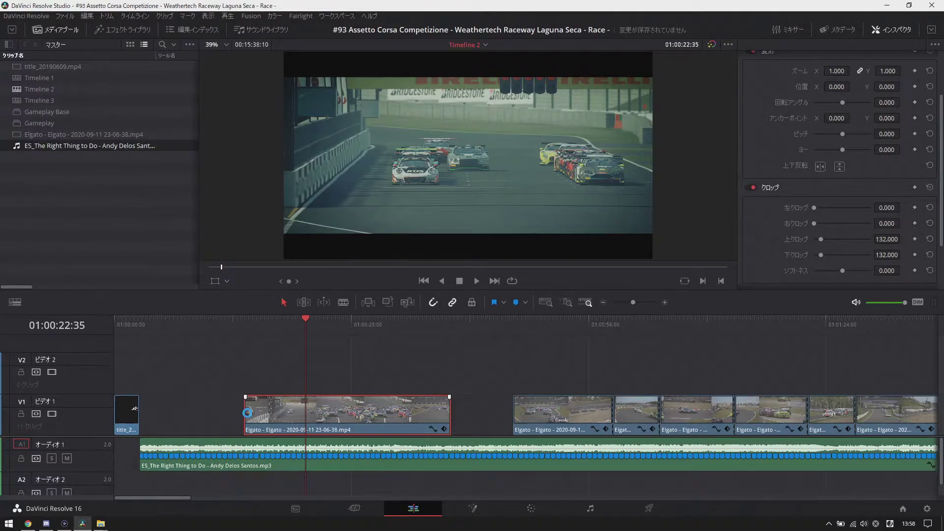
pyautogui.moveTo(248, 413); pyautogui.dragTo(307, 413)
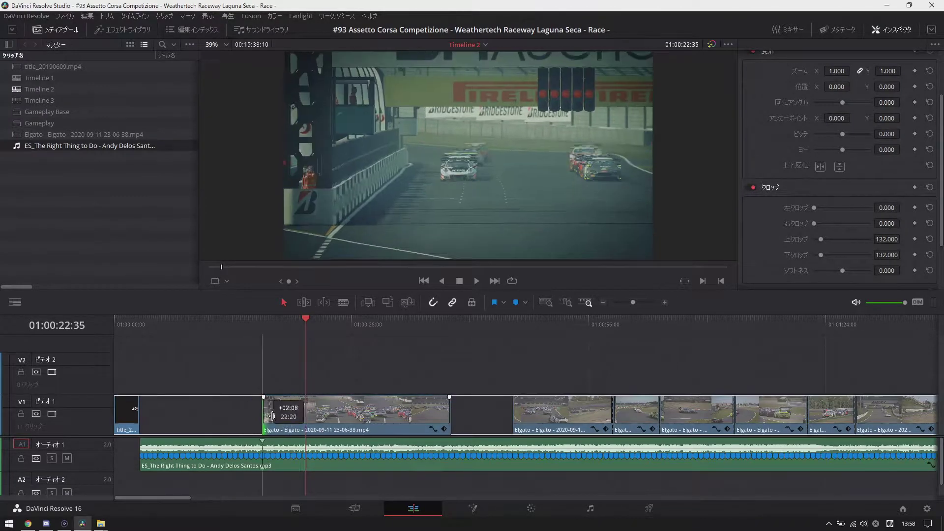
pyautogui.moveTo(421, 421); pyautogui.dragTo(255, 387)
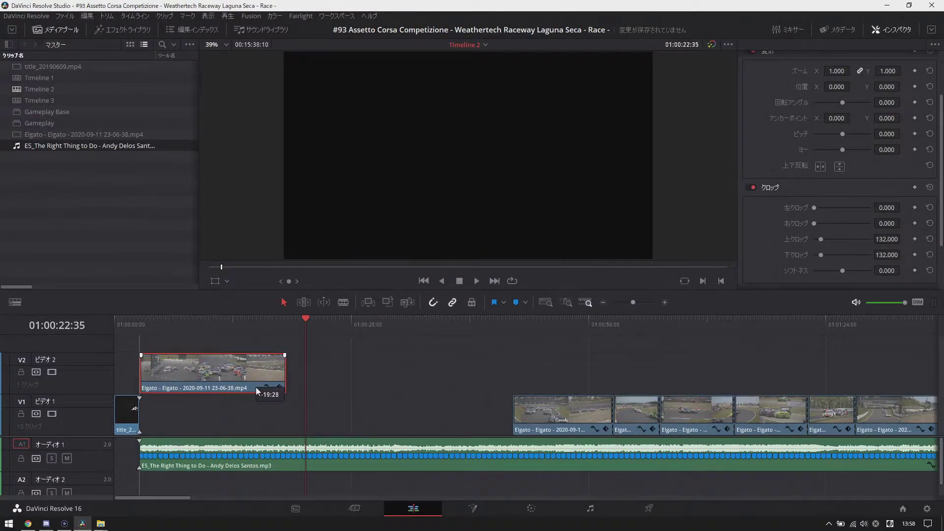
pyautogui.moveTo(254, 387); pyautogui.dragTo(252, 387)
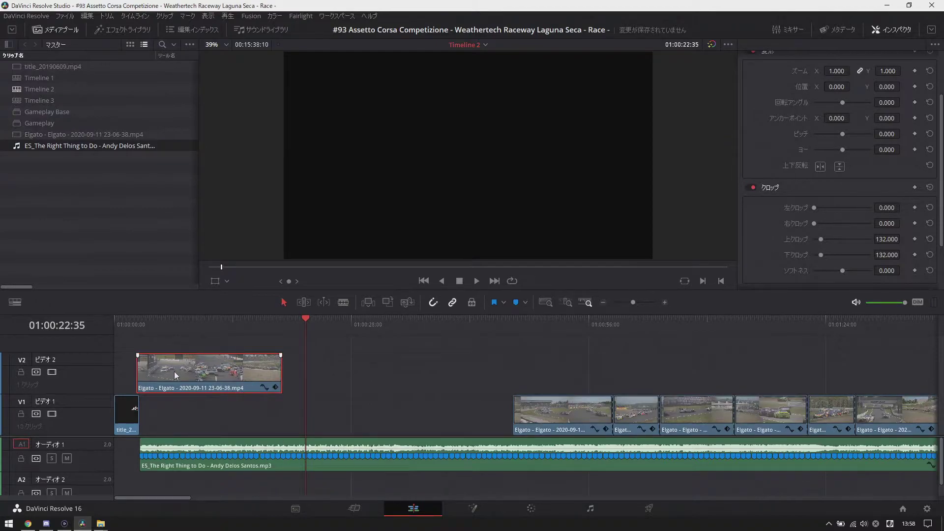
pyautogui.moveTo(141, 372); pyautogui.dragTo(145, 372)
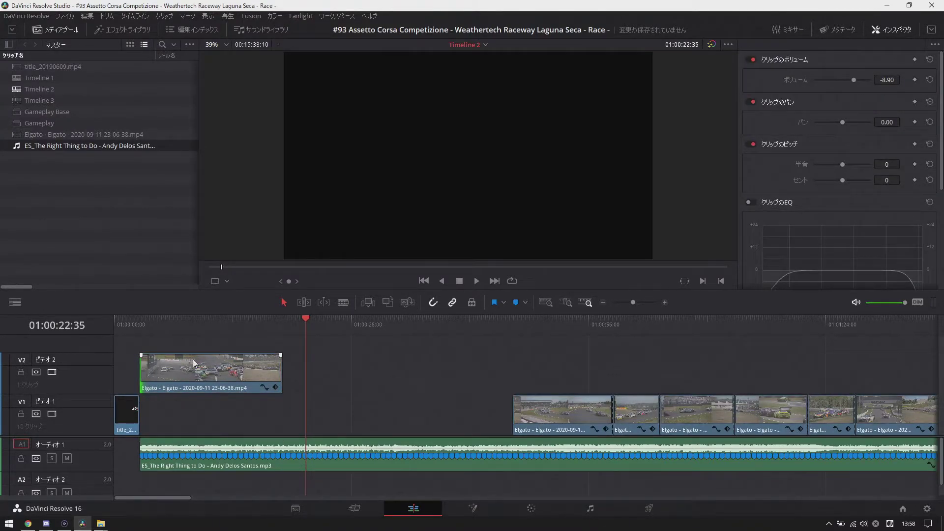
pyautogui.click(138, 329)
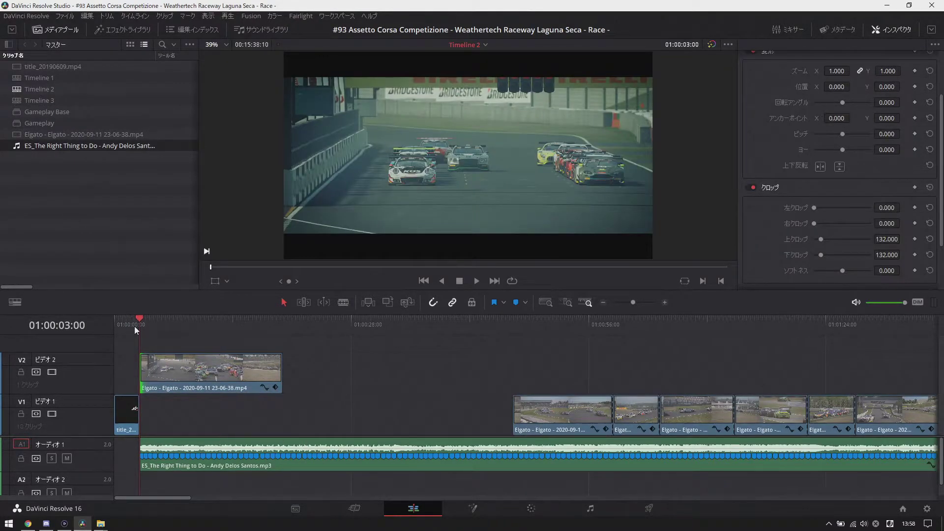
pyautogui.press('space')
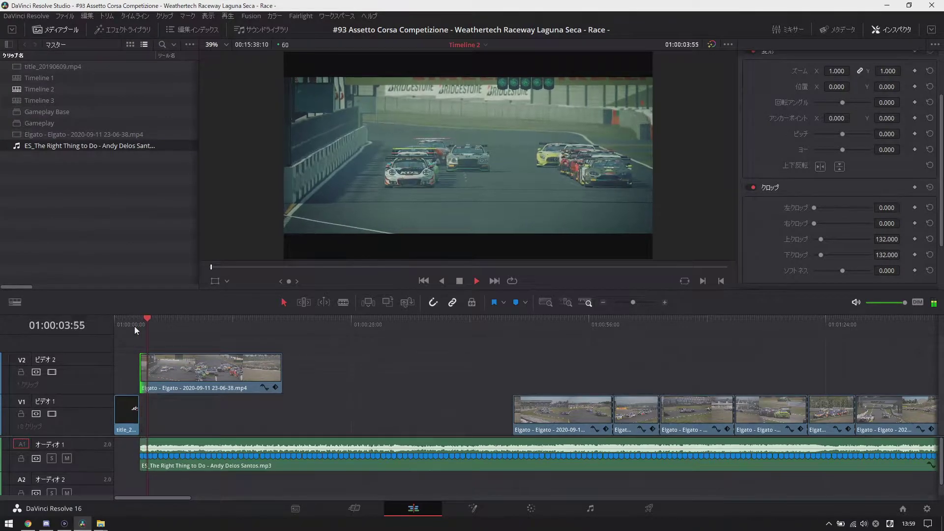
pyautogui.press('space')
# Step: Drop the Elgato clip onto V1 after the title, with the next gameplay clip right after it
pyautogui.click(221, 388)
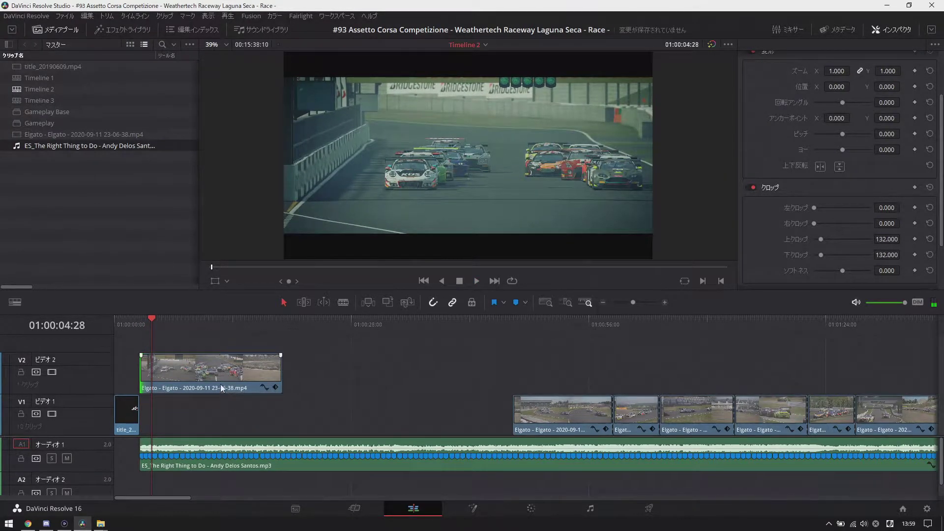
pyautogui.moveTo(221, 388); pyautogui.dragTo(219, 401)
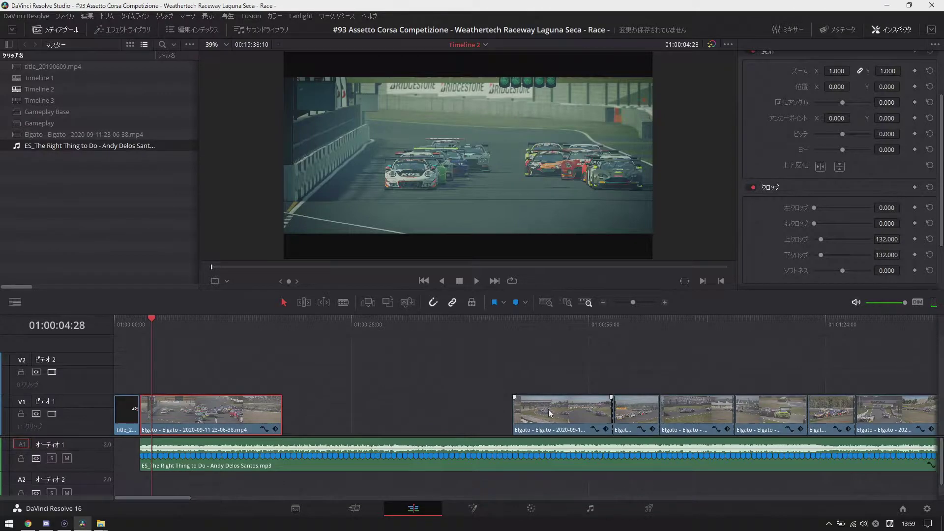
pyautogui.moveTo(549, 412); pyautogui.dragTo(318, 388)
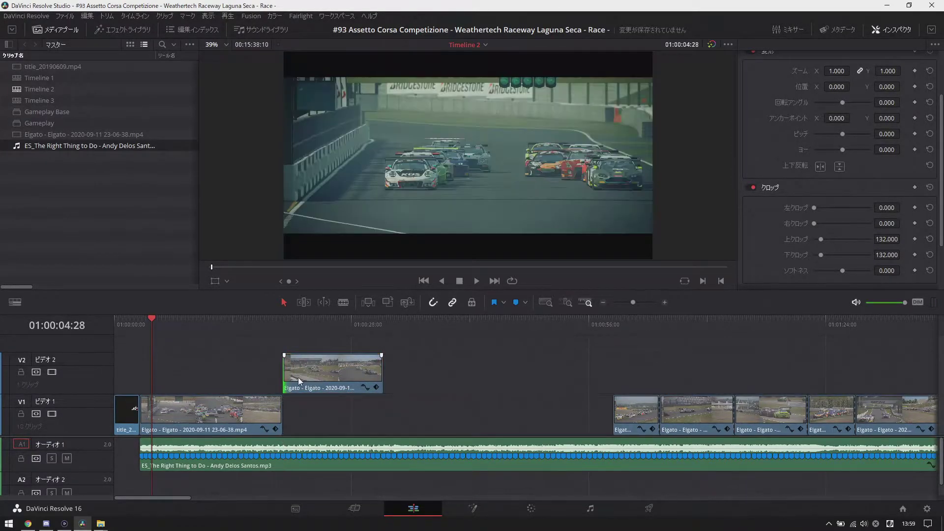
pyautogui.moveTo(297, 379); pyautogui.dragTo(296, 405)
pyautogui.click(265, 327)
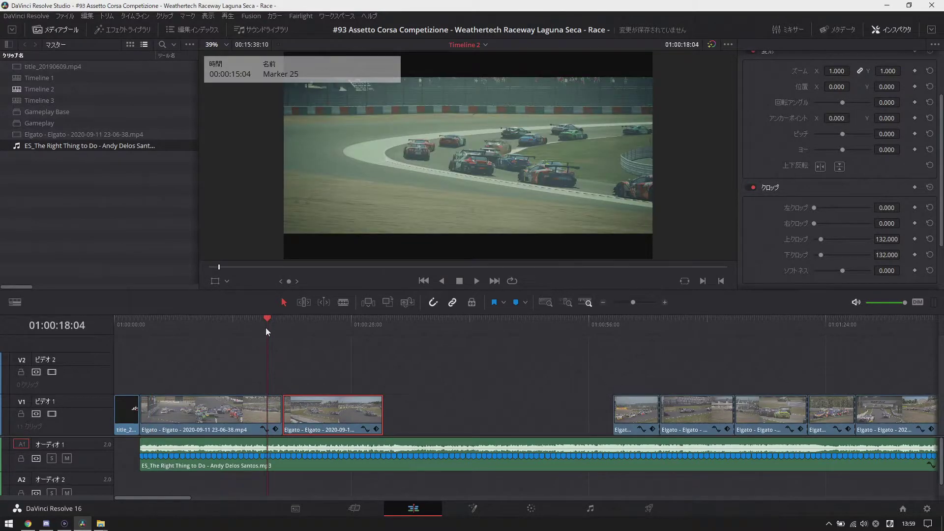
pyautogui.press('space')
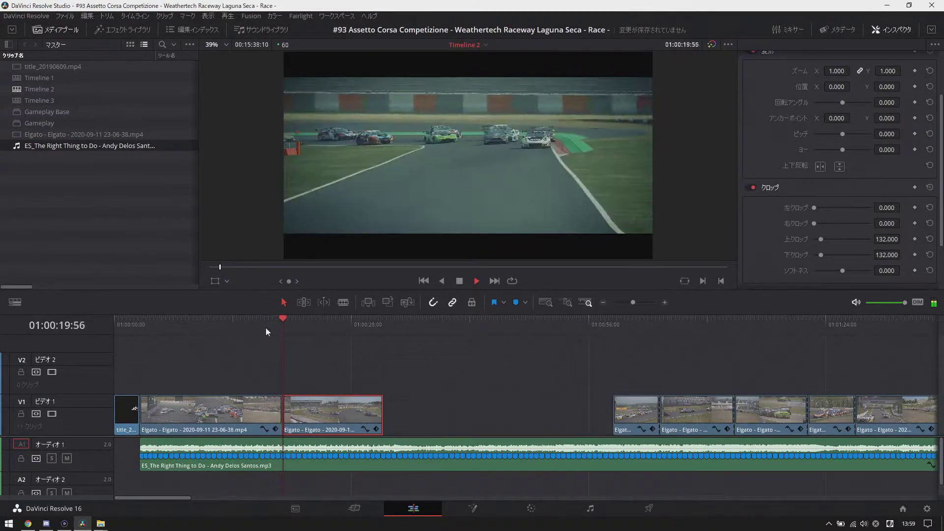
pyautogui.press('space')
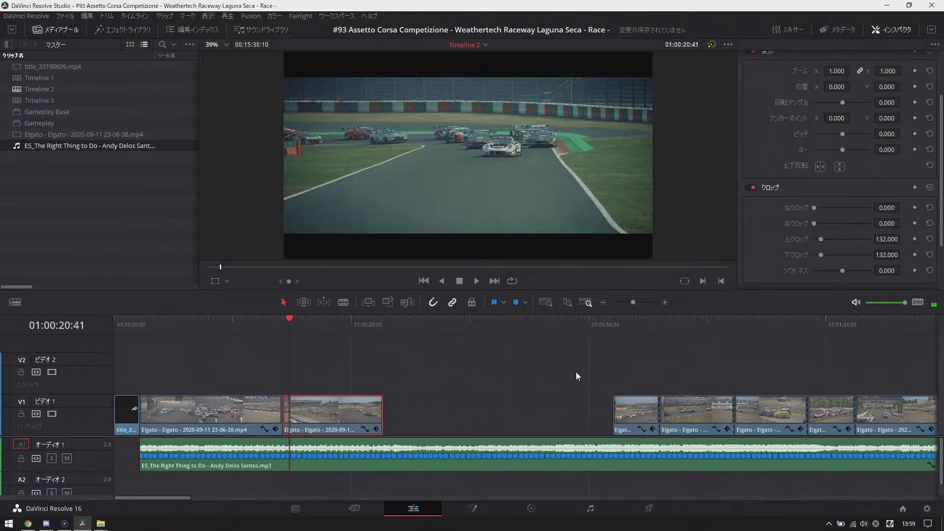
# Step: Shift the remaining V1 clips left and drop a clip into the V1 gap
pyautogui.moveTo(577, 376)
pyautogui.mouseDown()
pyautogui.moveTo(895, 419)
pyautogui.moveTo(729, 419)
pyautogui.mouseUp()
pyautogui.moveTo(471, 418)
pyautogui.mouseDown()
pyautogui.moveTo(407, 391)
pyautogui.moveTo(396, 398)
pyautogui.mouseUp()
pyautogui.moveTo(535, 405); pyautogui.dragTo(463, 390)
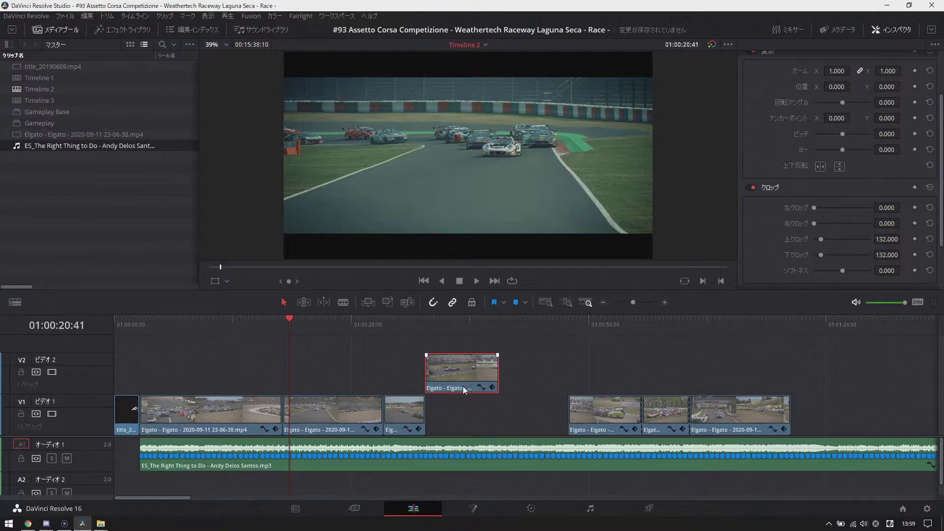
pyautogui.moveTo(447, 380); pyautogui.dragTo(447, 399)
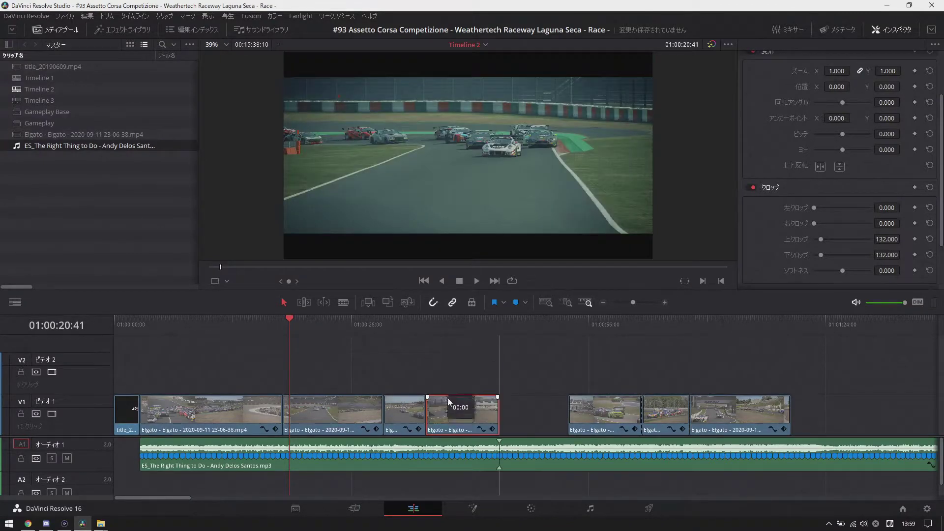
# Step: Bring the next clip and the short clip down onto V1 beside the others, undoing a wrong move
pyautogui.moveTo(585, 412); pyautogui.dragTo(543, 379)
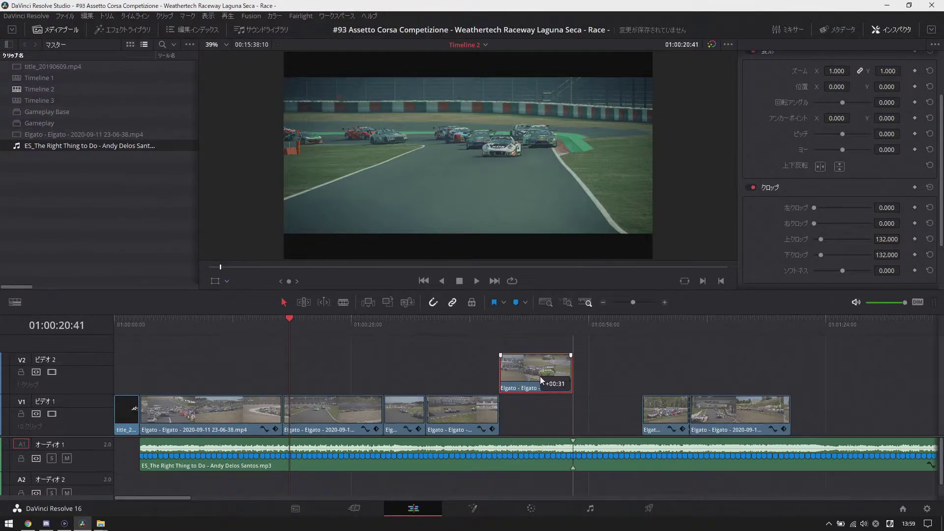
pyautogui.moveTo(504, 372); pyautogui.dragTo(534, 402)
pyautogui.moveTo(664, 412)
pyautogui.mouseDown()
pyautogui.moveTo(621, 384)
pyautogui.moveTo(599, 381)
pyautogui.mouseUp()
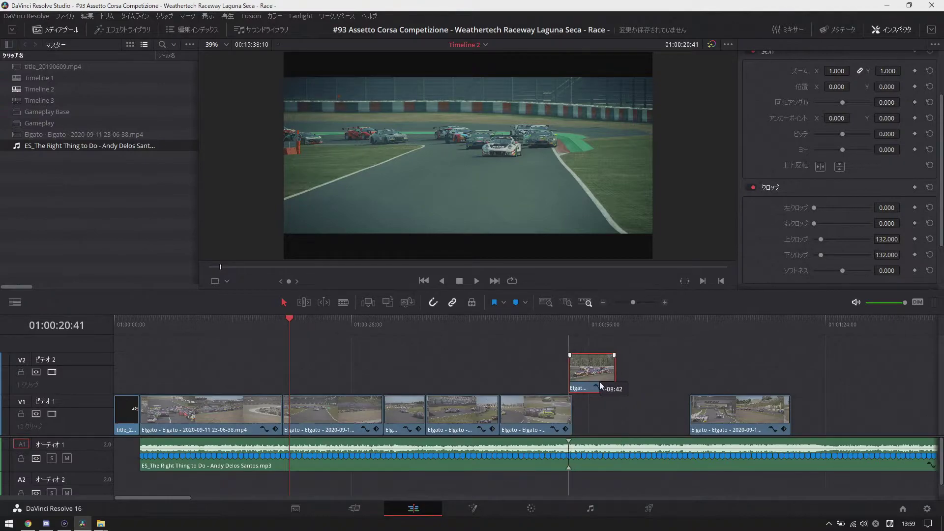
pyautogui.moveTo(598, 381)
pyautogui.mouseDown()
pyautogui.moveTo(575, 373)
pyautogui.moveTo(594, 418)
pyautogui.mouseUp()
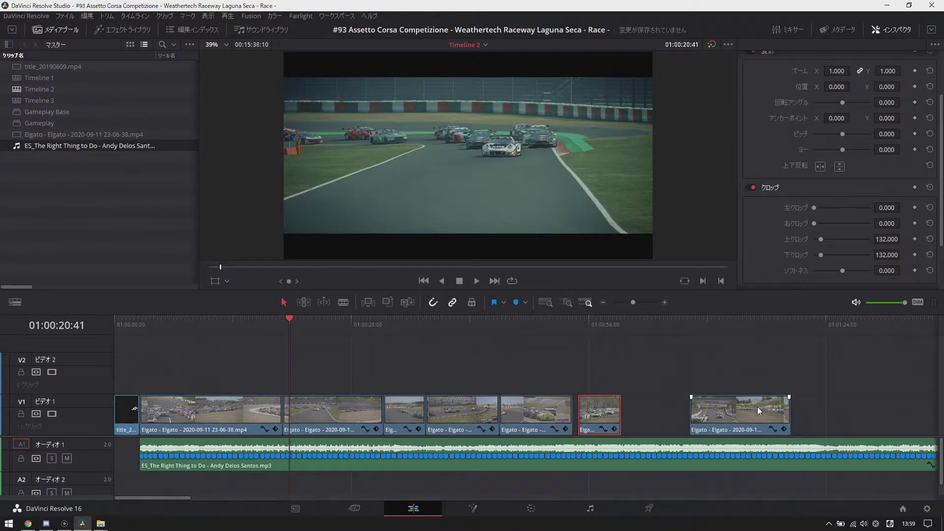
pyautogui.moveTo(757, 406); pyautogui.dragTo(706, 386)
pyautogui.hotkey('ctrl', 'z')
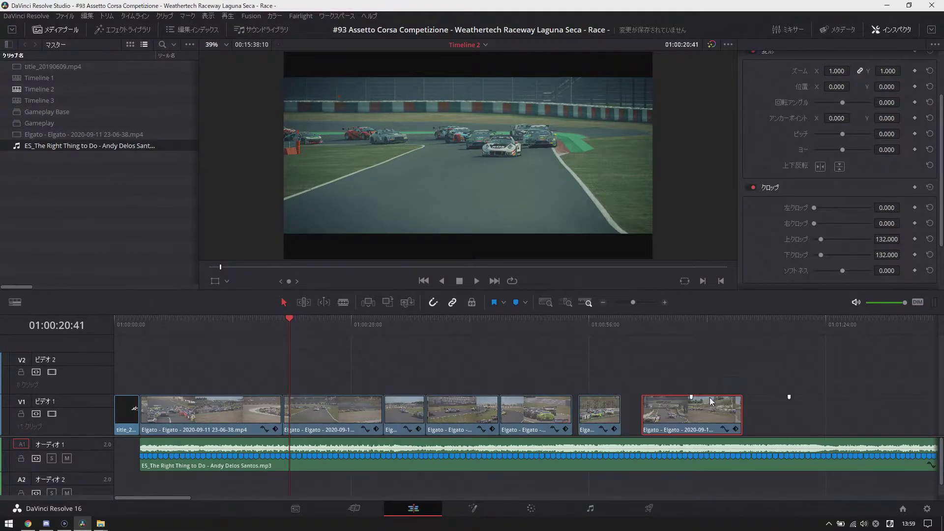
pyautogui.hotkey('ctrl', 'z')
pyautogui.hotkey('ctrl', 'z')
pyautogui.moveTo(589, 383); pyautogui.dragTo(592, 417)
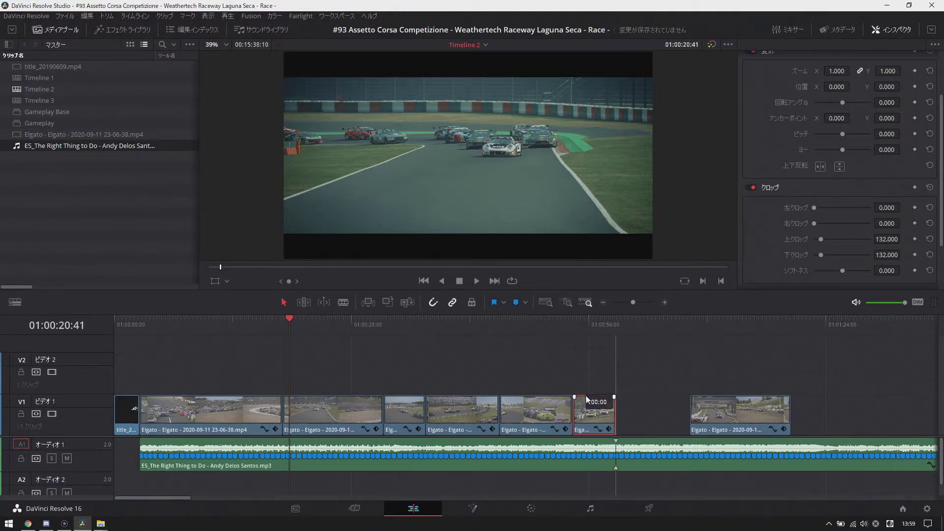
# Step: Move the next race segment from V2 to sit right after the last clip on V1
pyautogui.moveTo(712, 409); pyautogui.dragTo(652, 389)
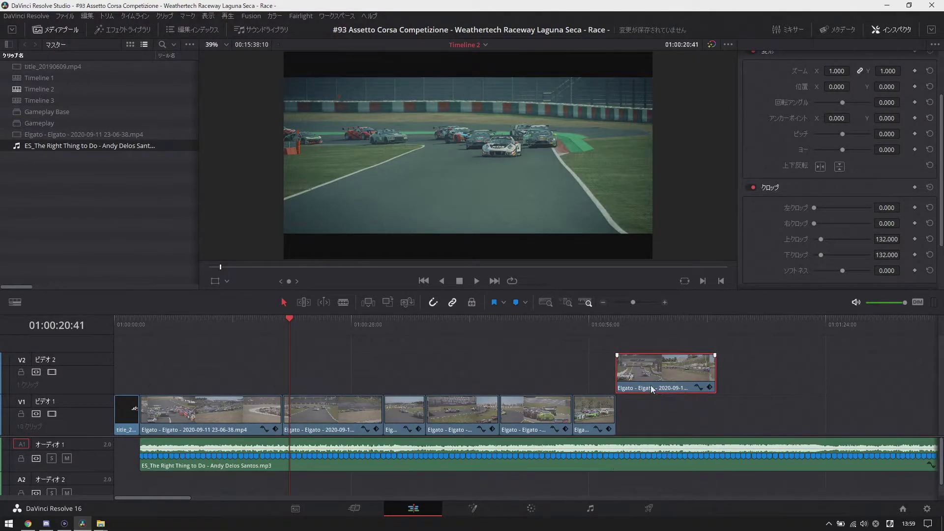
pyautogui.click(623, 376)
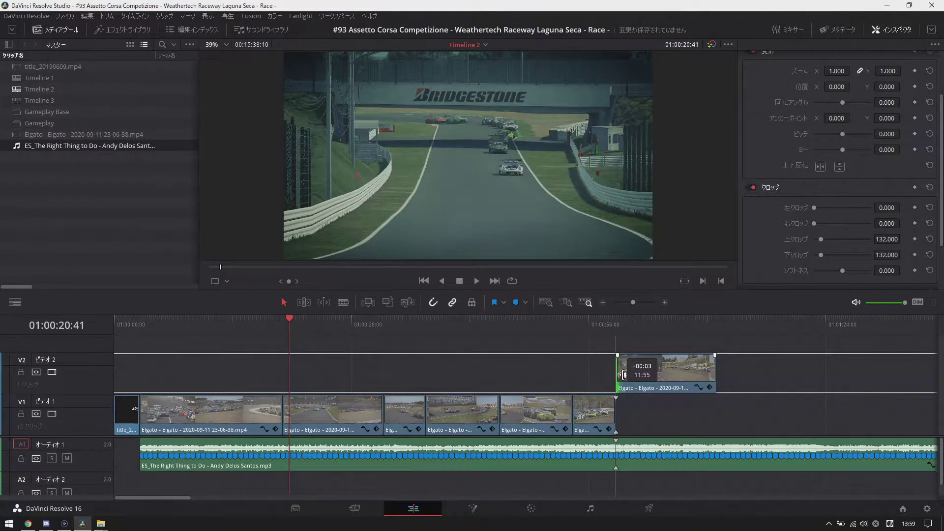
pyautogui.moveTo(662, 383)
pyautogui.mouseDown()
pyautogui.moveTo(660, 405)
pyautogui.moveTo(675, 431)
pyautogui.mouseUp()
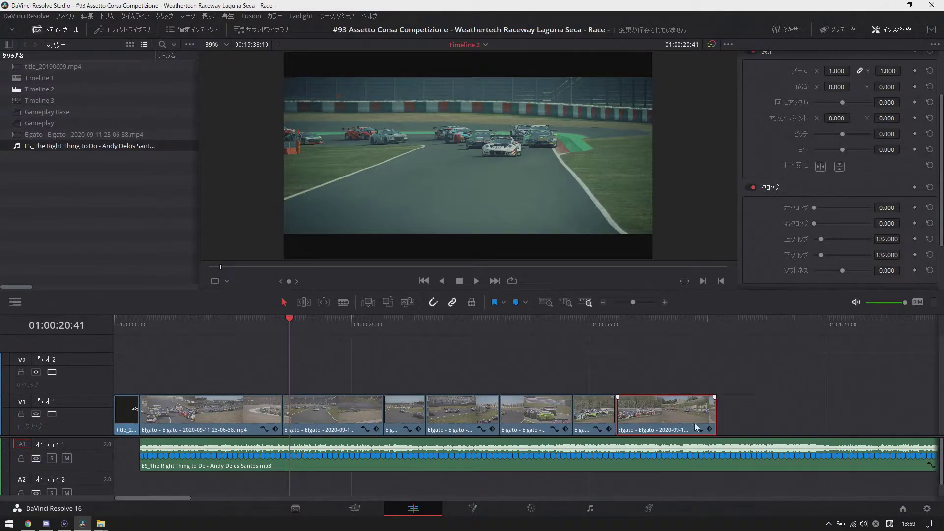
pyautogui.moveTo(188, 497); pyautogui.dragTo(231, 500)
pyautogui.moveTo(467, 362)
pyautogui.mouseDown()
pyautogui.moveTo(765, 418)
pyautogui.moveTo(589, 419)
pyautogui.mouseUp()
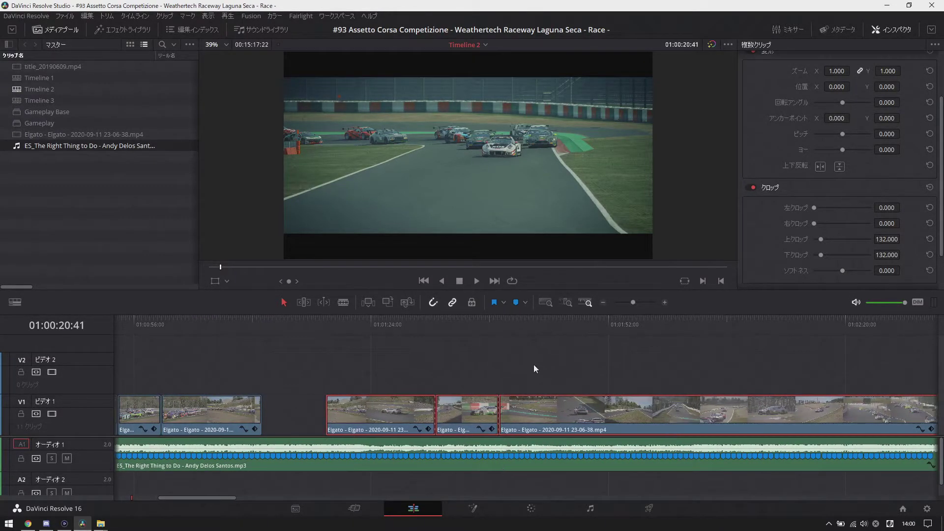
# Step: Drop the next clip into the V1 gap and the short clip right after the others
pyautogui.click(530, 363)
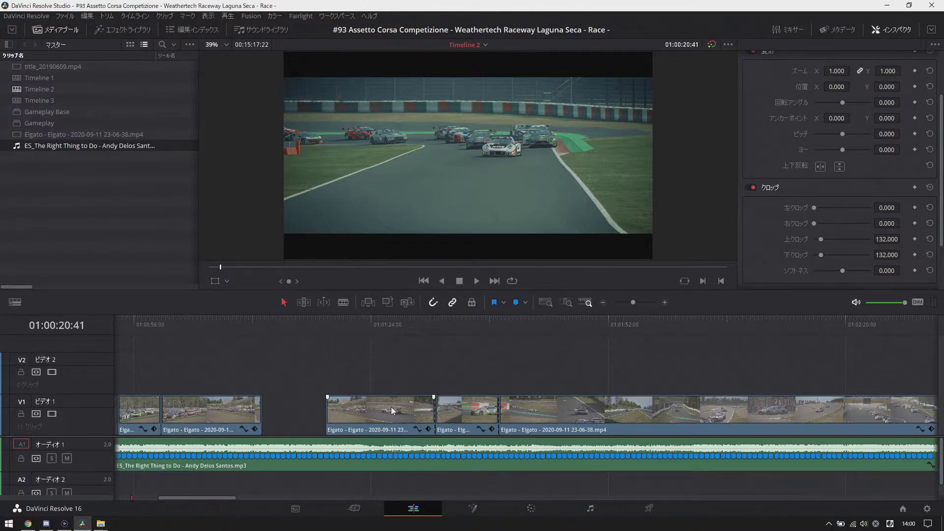
pyautogui.moveTo(392, 411); pyautogui.dragTo(298, 382)
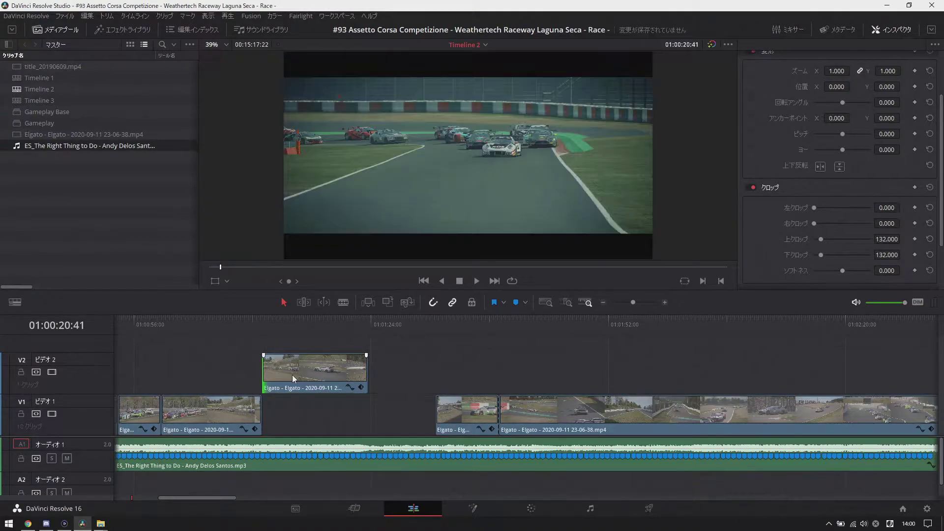
pyautogui.moveTo(294, 394); pyautogui.dragTo(294, 413)
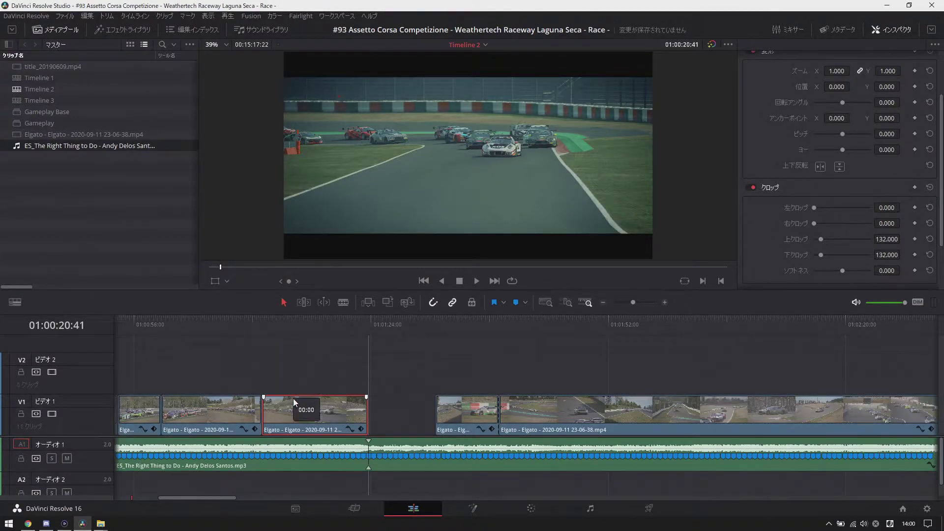
pyautogui.moveTo(461, 411); pyautogui.dragTo(391, 391)
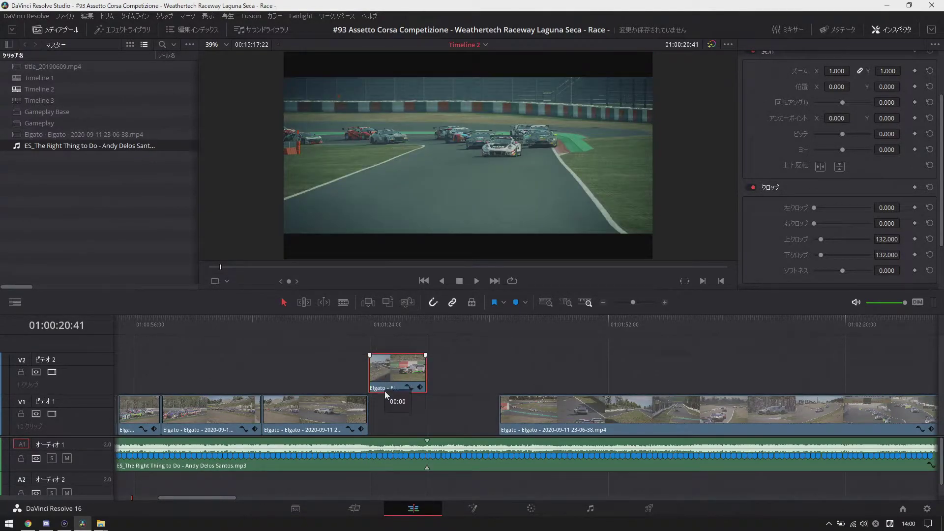
pyautogui.moveTo(371, 372); pyautogui.dragTo(385, 398)
# Step: Save the project and play back from the next marker
pyautogui.hotkey('ctrl', 's')
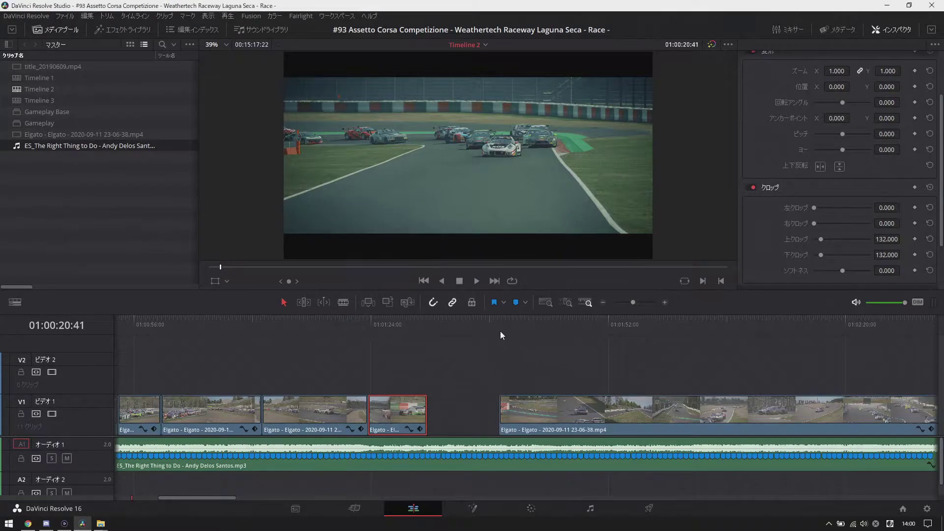
pyautogui.click(496, 326)
pyautogui.press('space')
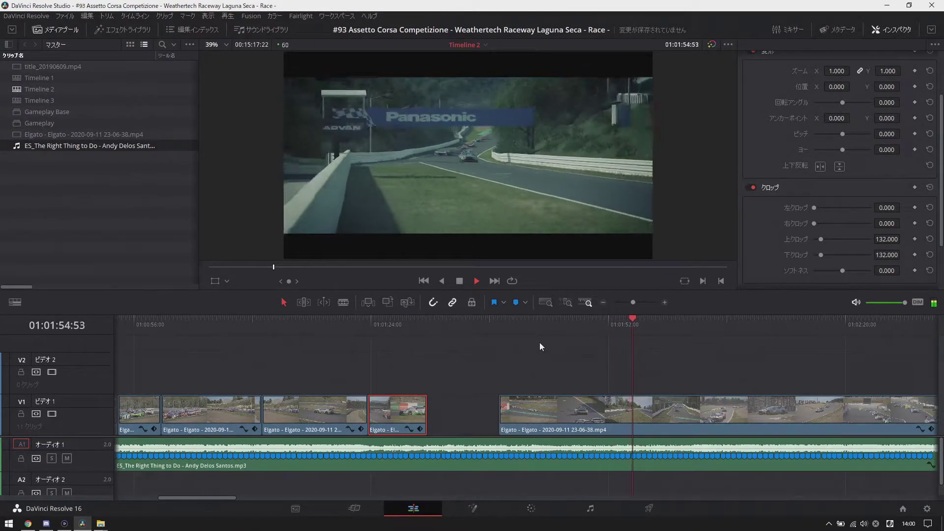
# Step: Zoom out to the full edit and scrub the playhead to Marker 236 in the long final clip
pyautogui.press('space')
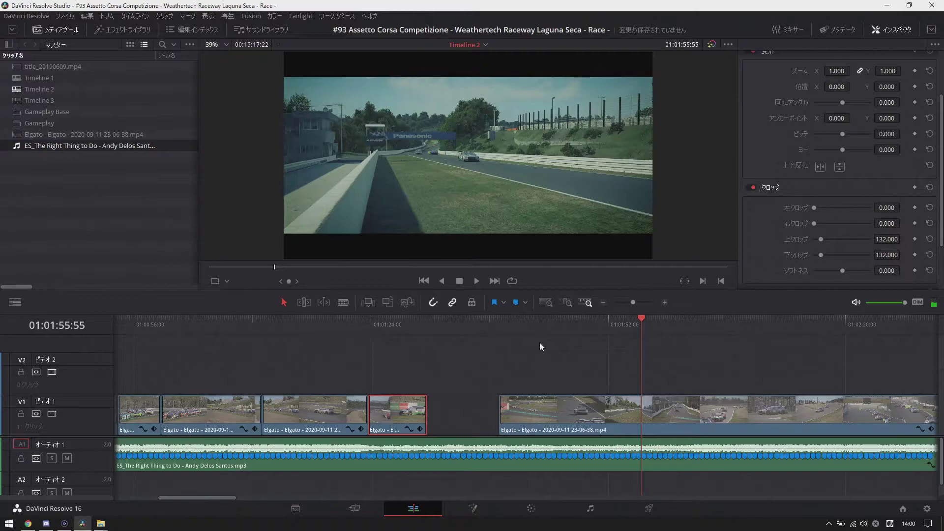
pyautogui.moveTo(632, 304); pyautogui.dragTo(626, 302)
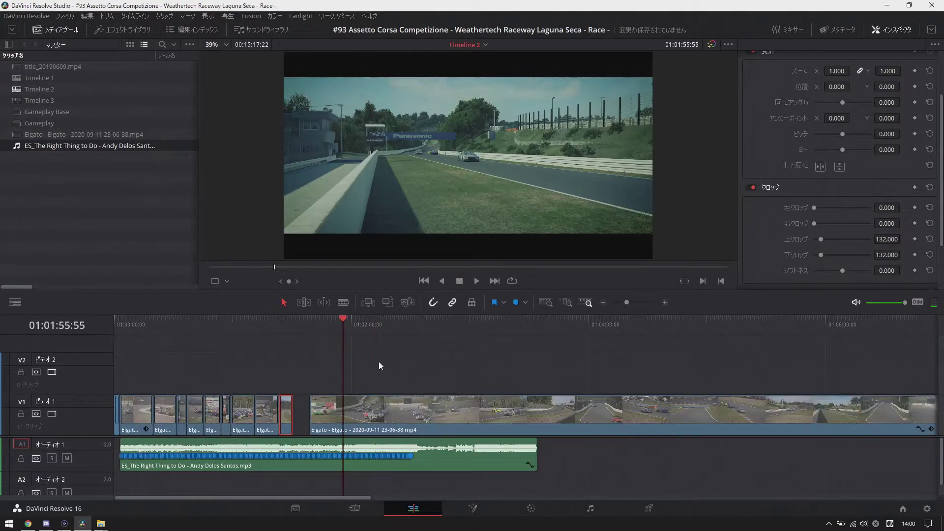
pyautogui.moveTo(338, 323)
pyautogui.mouseDown()
pyautogui.moveTo(448, 337)
pyautogui.moveTo(416, 337)
pyautogui.mouseUp()
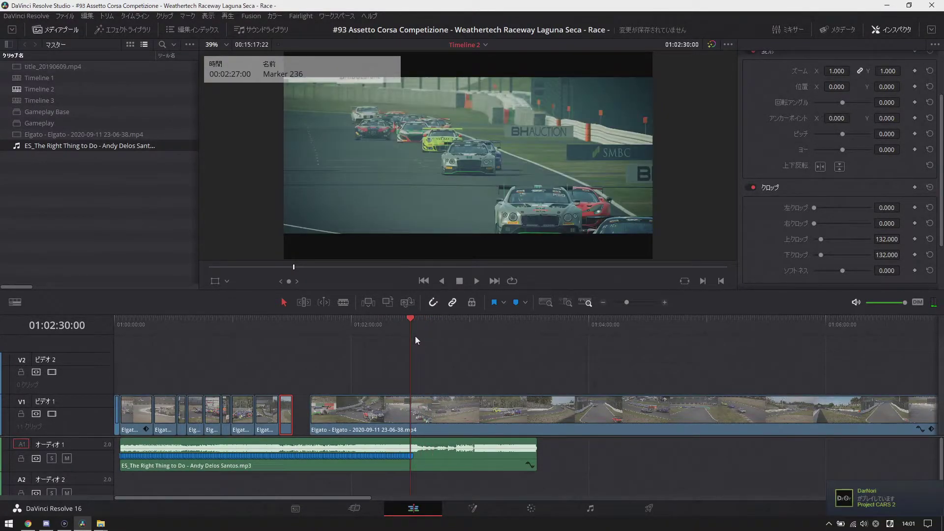
# Step: Find the cut point near the start of the long final clip by scrubbing and playing back
pyautogui.moveTo(411, 318); pyautogui.dragTo(397, 319)
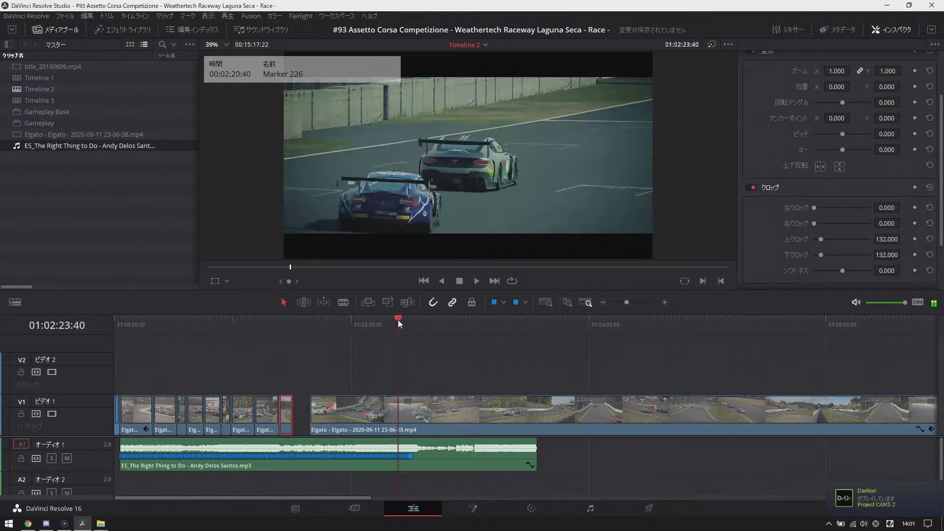
pyautogui.press('space')
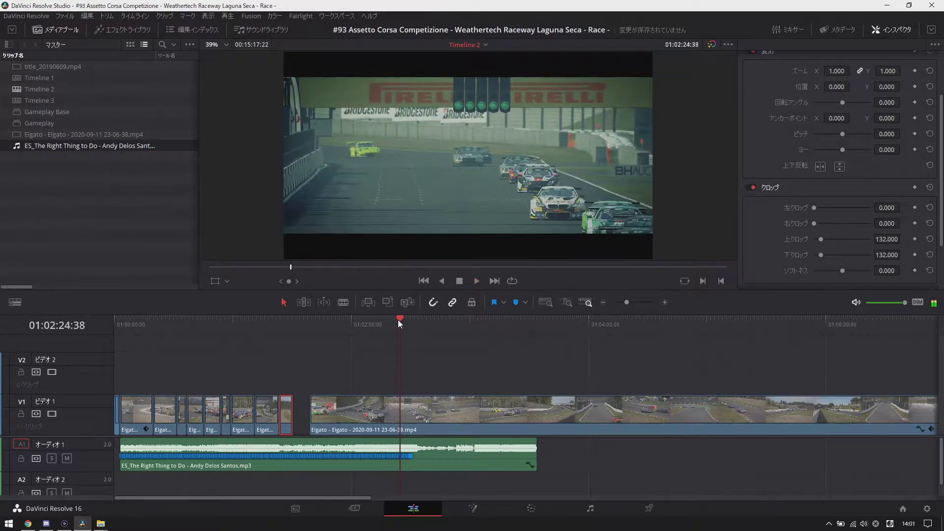
pyautogui.press('j')
pyautogui.press('k')
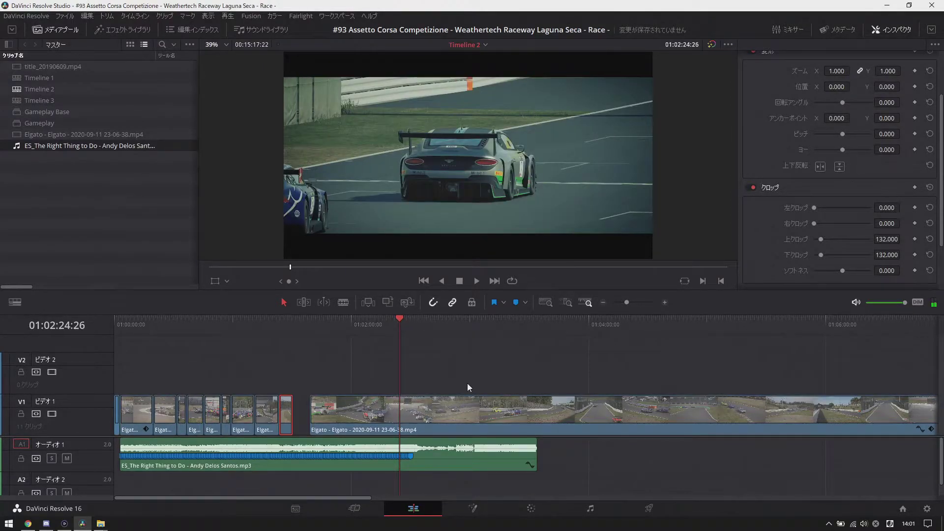
# Step: Blade the clip there, delete the opening part, slide the rest left, and preview it
pyautogui.hotkey('ctrl', 'b')
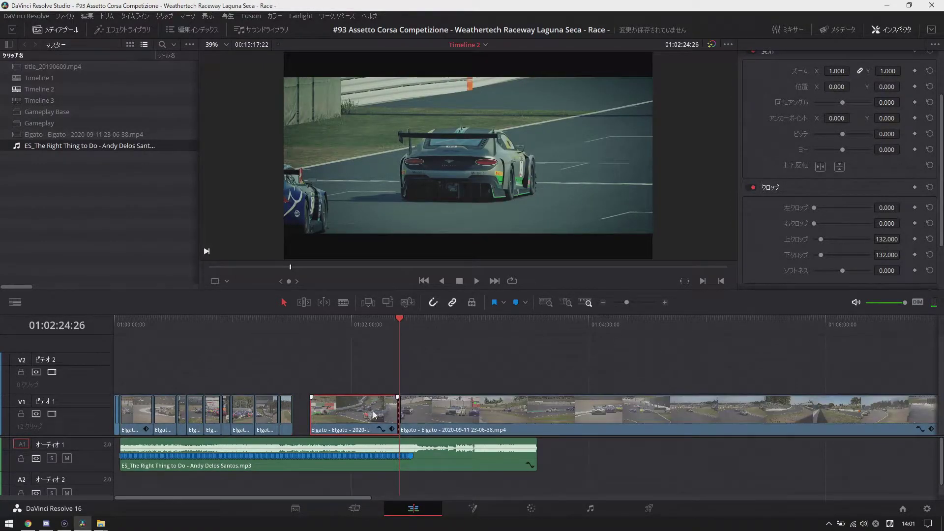
pyautogui.press('BackSpace')
pyautogui.moveTo(459, 416); pyautogui.dragTo(372, 416)
pyautogui.click(312, 330)
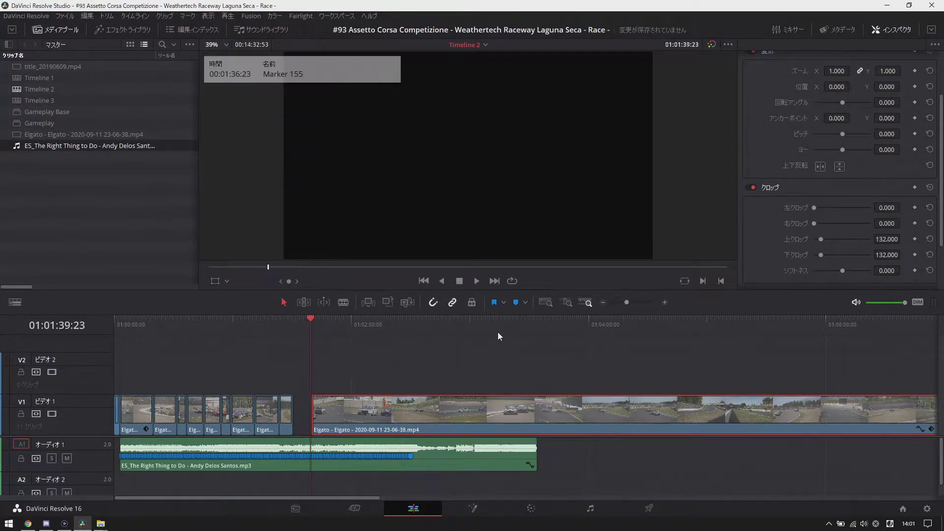
pyautogui.moveTo(626, 303); pyautogui.dragTo(629, 305)
pyautogui.press('space')
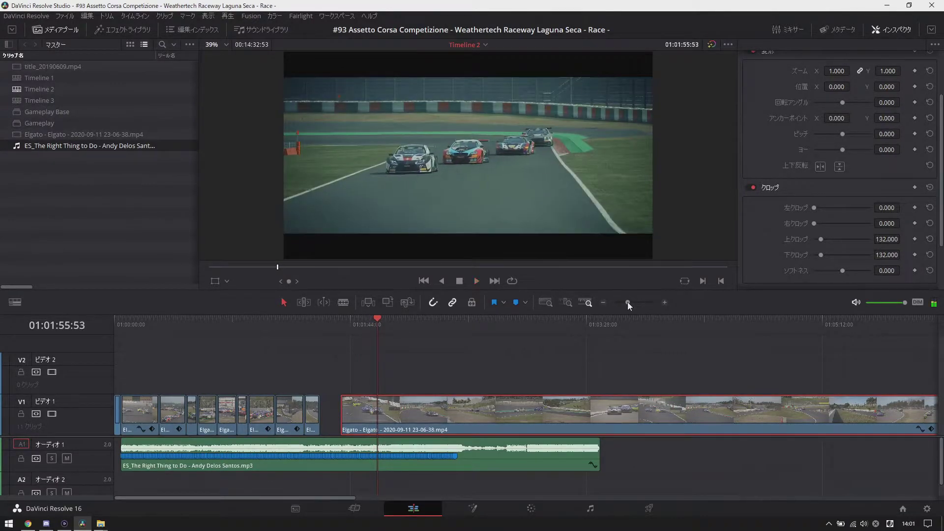
# Step: Blade the long V1 Elgato clip at the first two chosen moments
pyautogui.press('k')
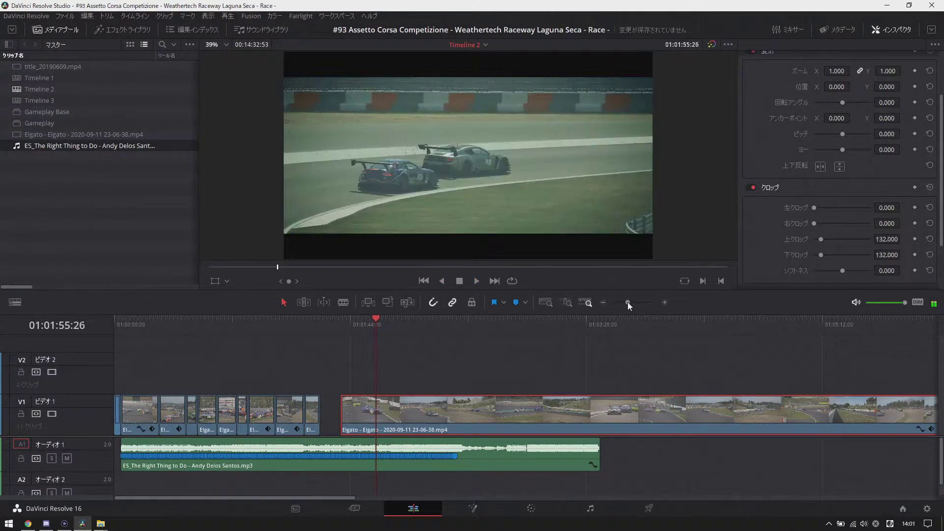
pyautogui.press('Right')
pyautogui.hotkey('ctrl', 'b')
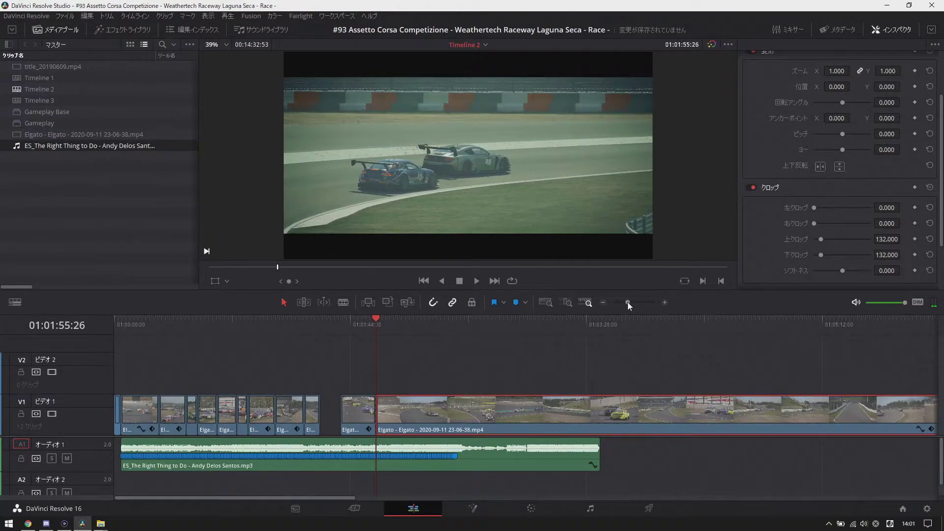
pyautogui.press('space')
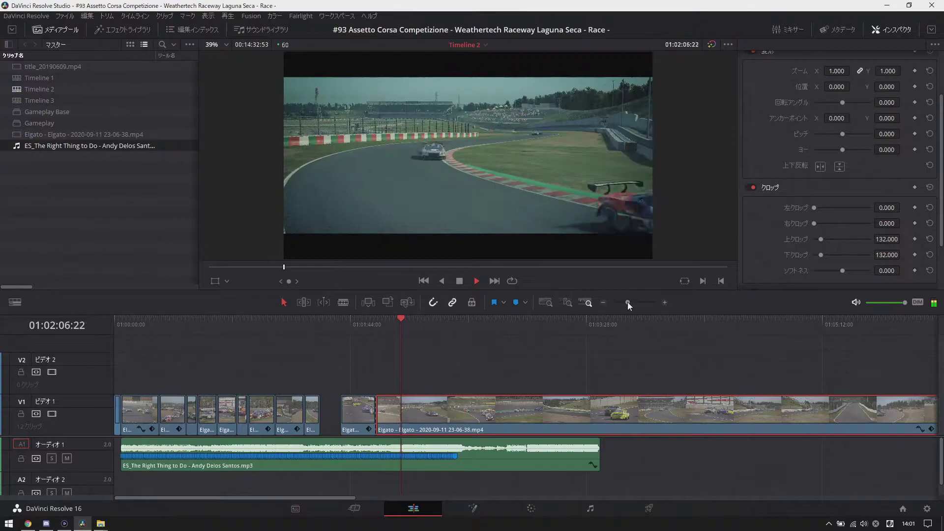
pyautogui.press('space')
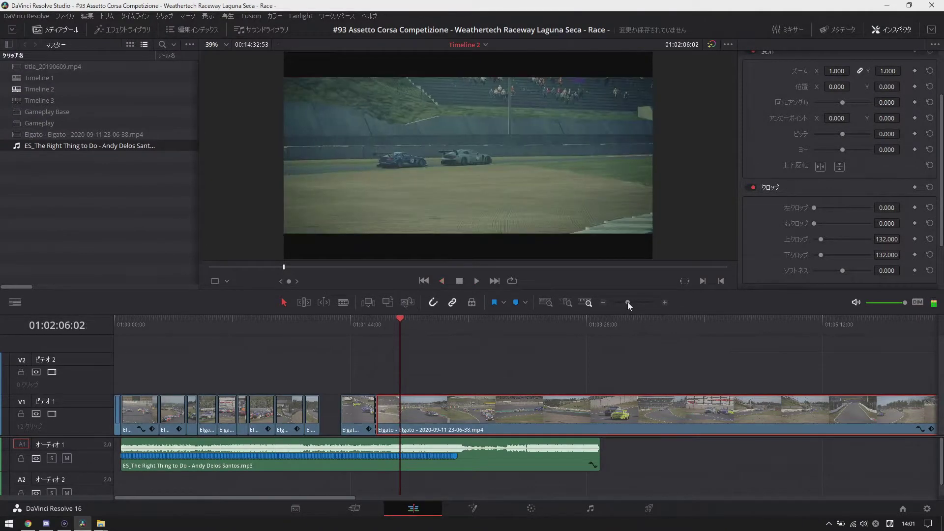
pyautogui.press('Right')
pyautogui.press('Right')
pyautogui.press('Right')
pyautogui.press('Right')
pyautogui.press('Right')
pyautogui.press('Left')
pyautogui.press('Left')
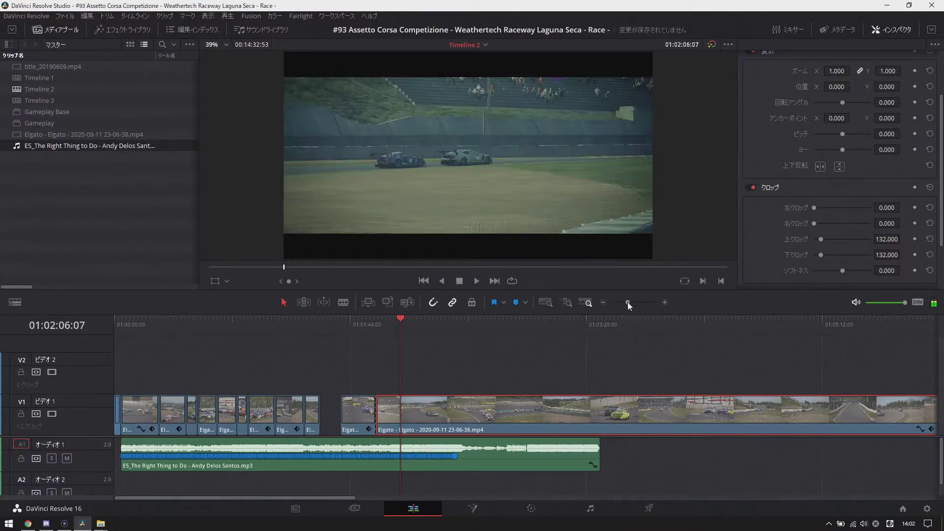
pyautogui.hotkey('ctrl', 'b')
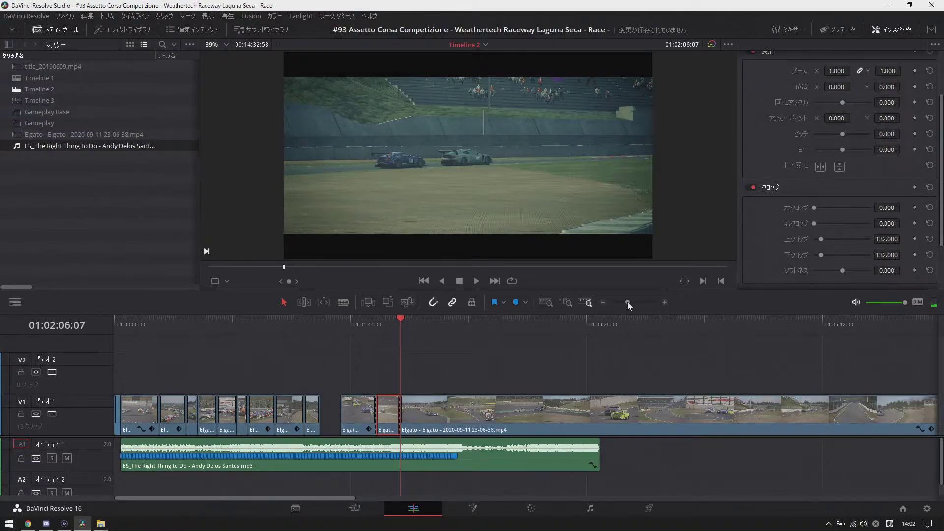
# Step: Add a third split, frame-stepping to the exact cut frame
pyautogui.press('space')
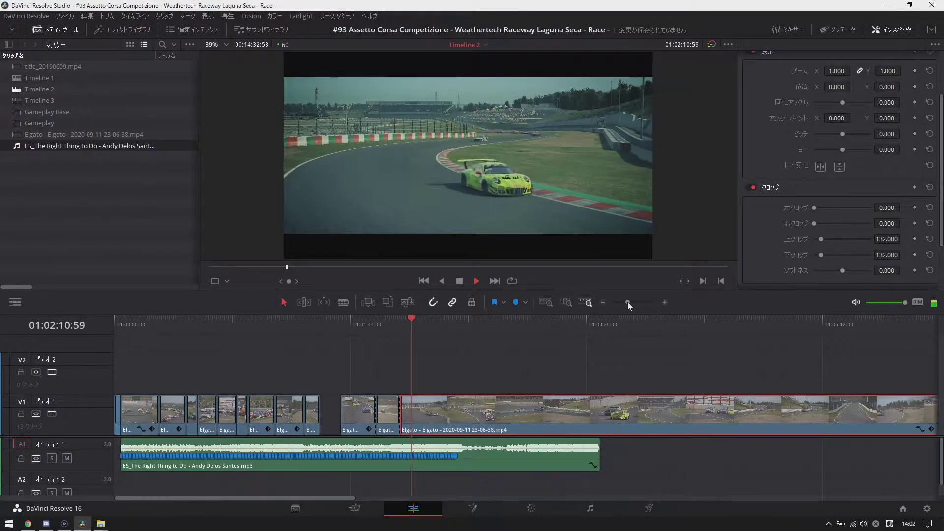
pyautogui.press('space')
pyautogui.press('Left')
pyautogui.press('Left')
pyautogui.press('Left')
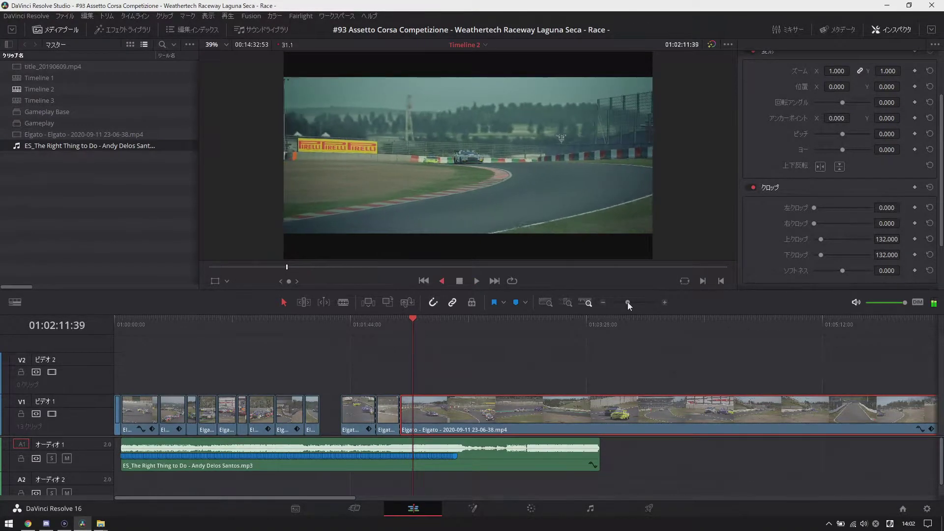
pyautogui.press('Left')
pyautogui.press('Left')
pyautogui.press('Left')
pyautogui.press('Left')
pyautogui.press('Left')
pyautogui.press('Left')
pyautogui.press('Left')
pyautogui.press('Left')
pyautogui.press('Left')
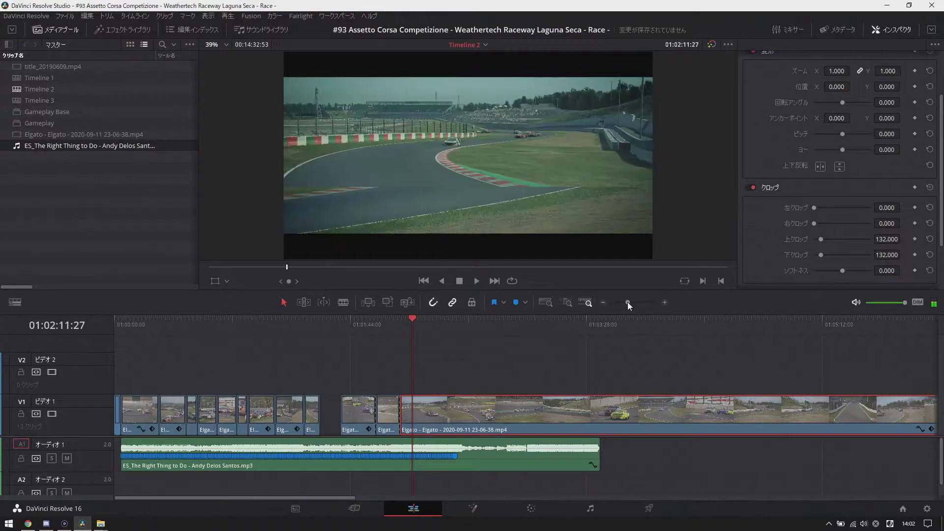
pyautogui.press('Right')
pyautogui.press('Right')
pyautogui.press('Left')
pyautogui.press('Left')
pyautogui.press('Left')
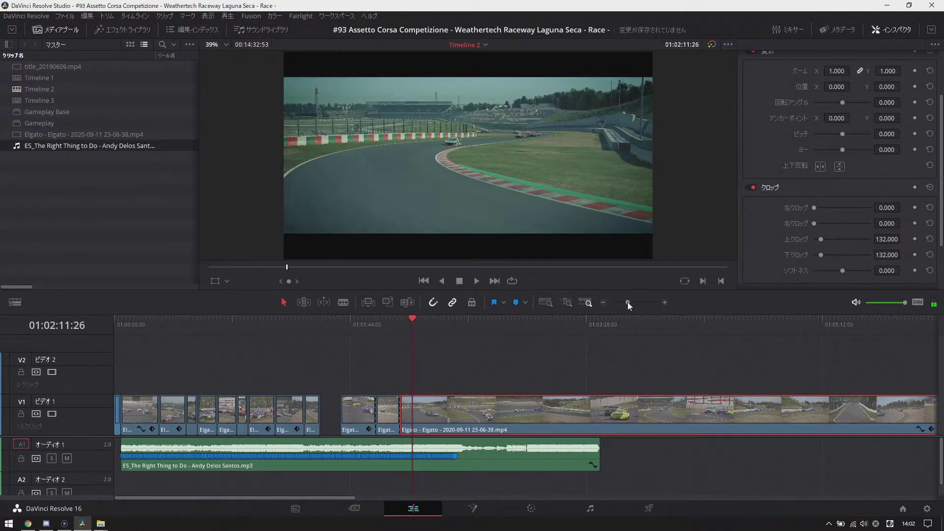
pyautogui.hotkey('ctrl', 'b')
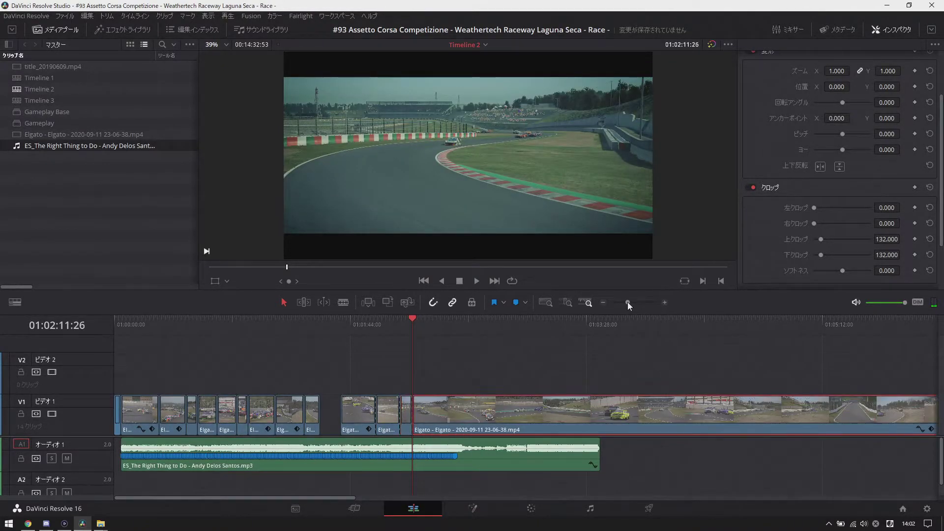
# Step: Add a fourth split, then review the cuts from about 01:01:53
pyautogui.press('space')
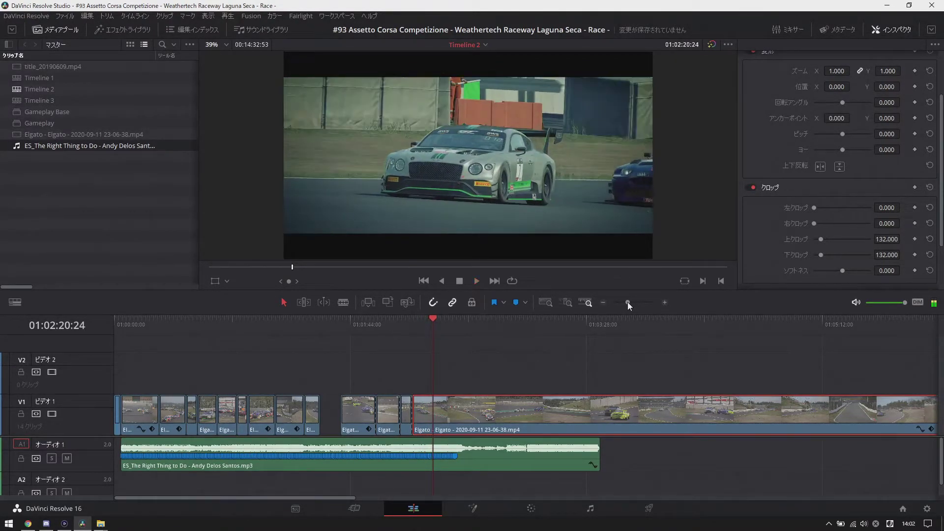
pyautogui.press('space')
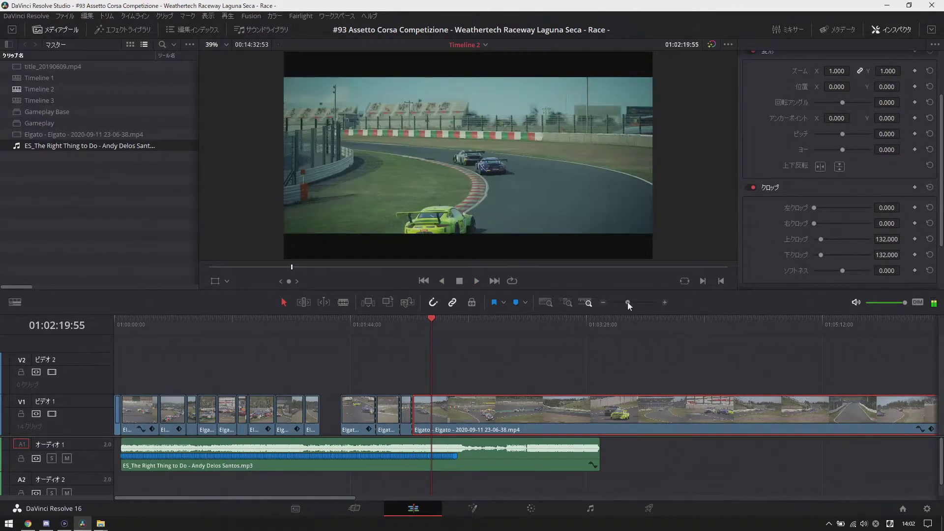
pyautogui.press('Right')
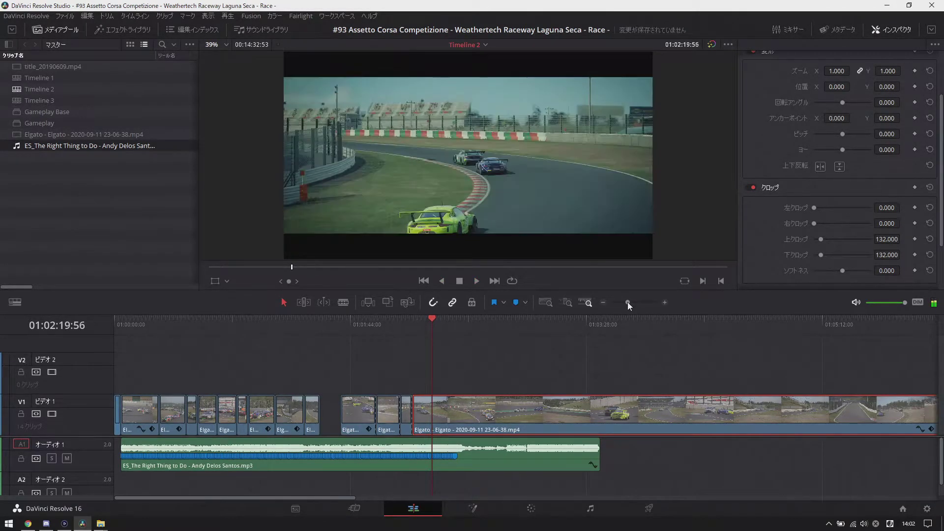
pyautogui.hotkey('ctrl', 'b')
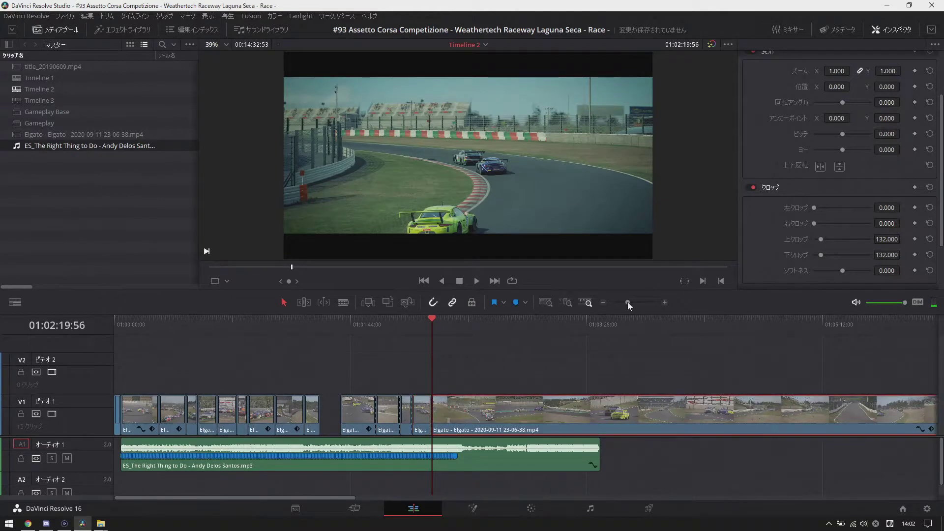
pyautogui.press('space')
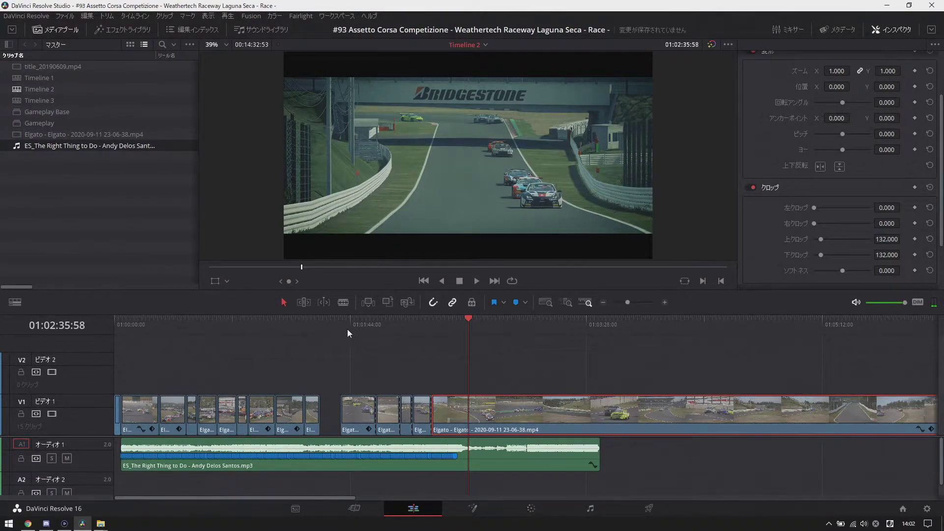
pyautogui.moveTo(348, 330)
pyautogui.mouseDown()
pyautogui.moveTo(373, 327)
pyautogui.moveTo(364, 326)
pyautogui.mouseUp()
pyautogui.press('space')
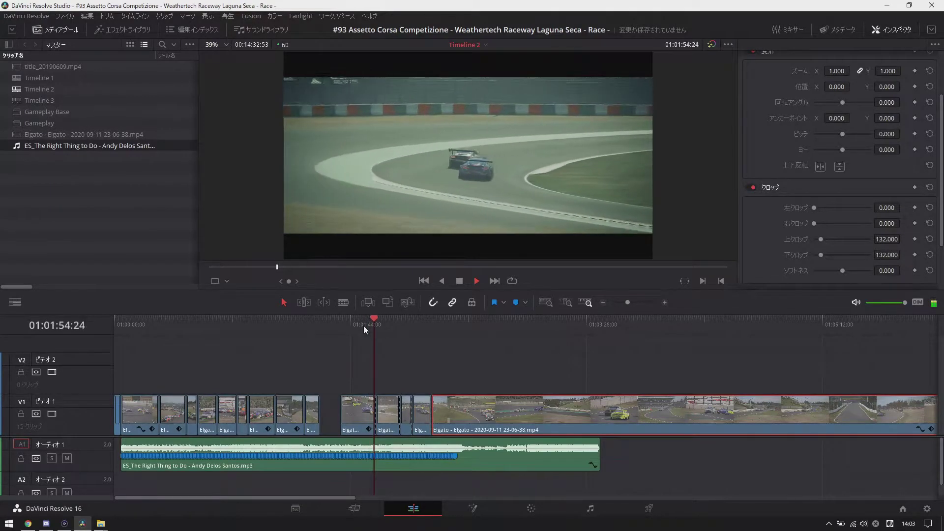
pyautogui.press('space')
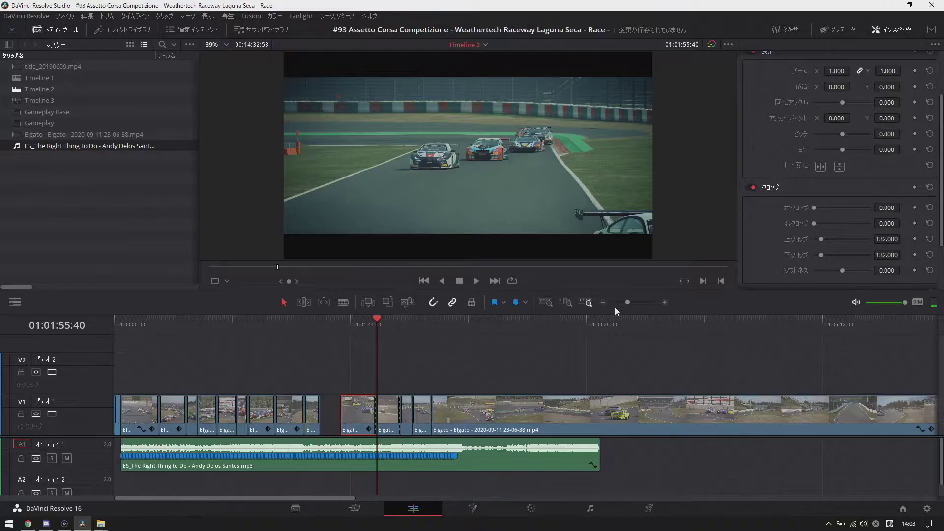
# Step: Drag the first short split piece left to sit right after the opening clip group on V1
pyautogui.moveTo(628, 304); pyautogui.dragTo(633, 304)
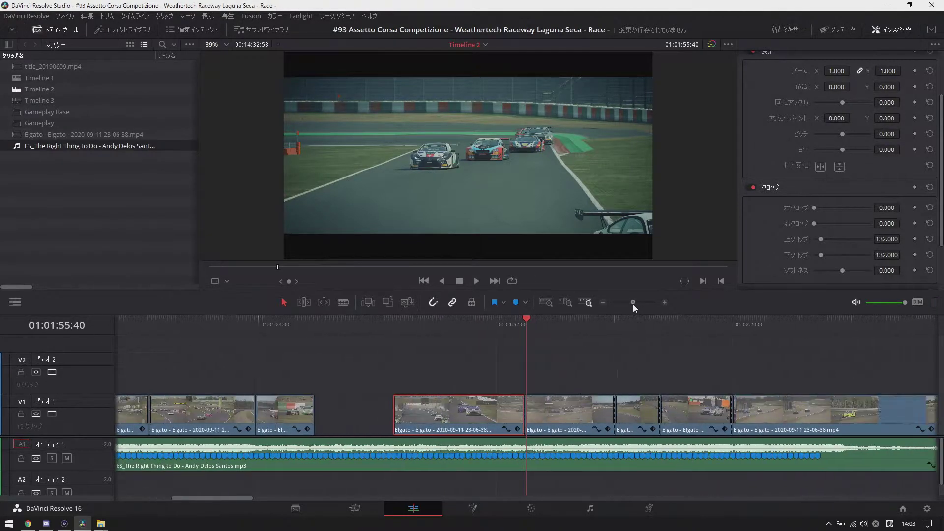
pyautogui.moveTo(467, 406); pyautogui.dragTo(373, 388)
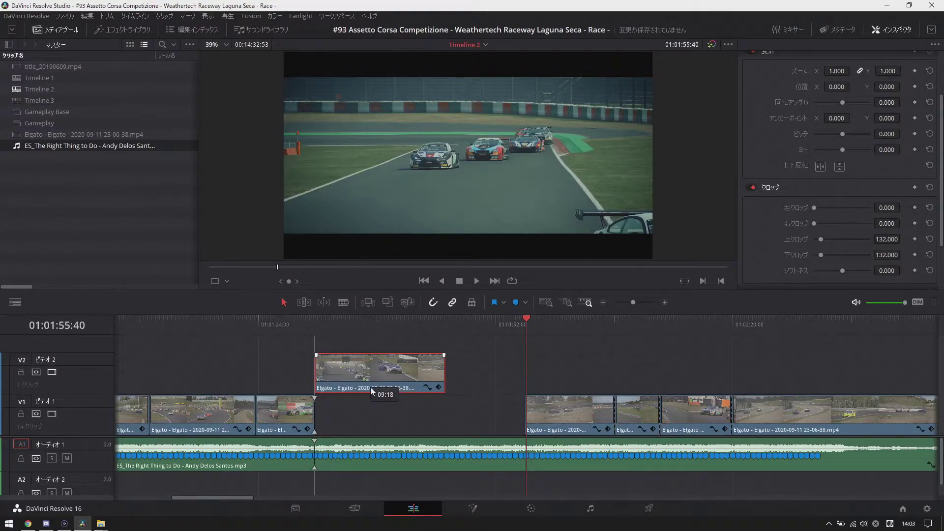
pyautogui.moveTo(370, 387); pyautogui.dragTo(361, 405)
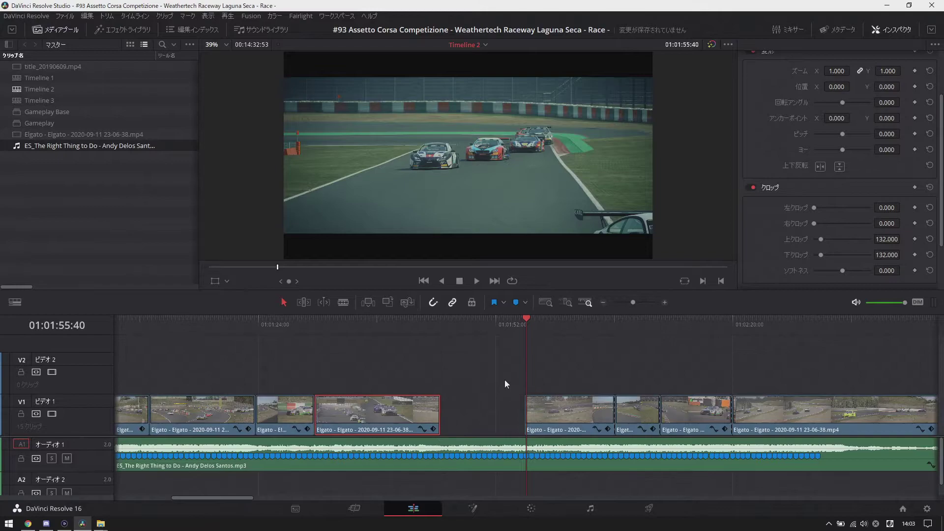
# Step: Zoom out and review playback around 01:02:29 to 01:02:38
pyautogui.moveTo(631, 304); pyautogui.dragTo(628, 304)
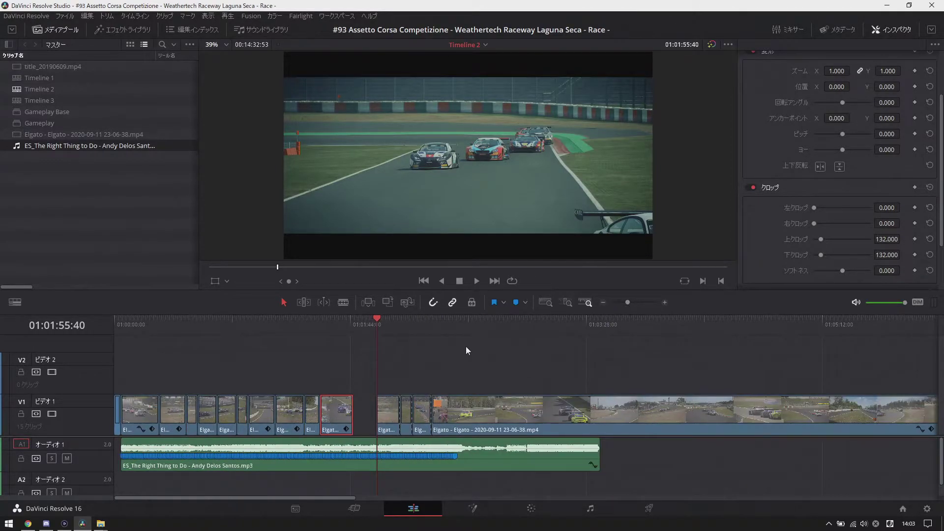
pyautogui.moveTo(439, 331)
pyautogui.mouseDown()
pyautogui.moveTo(503, 334)
pyautogui.moveTo(492, 334)
pyautogui.mouseUp()
pyautogui.press('j')
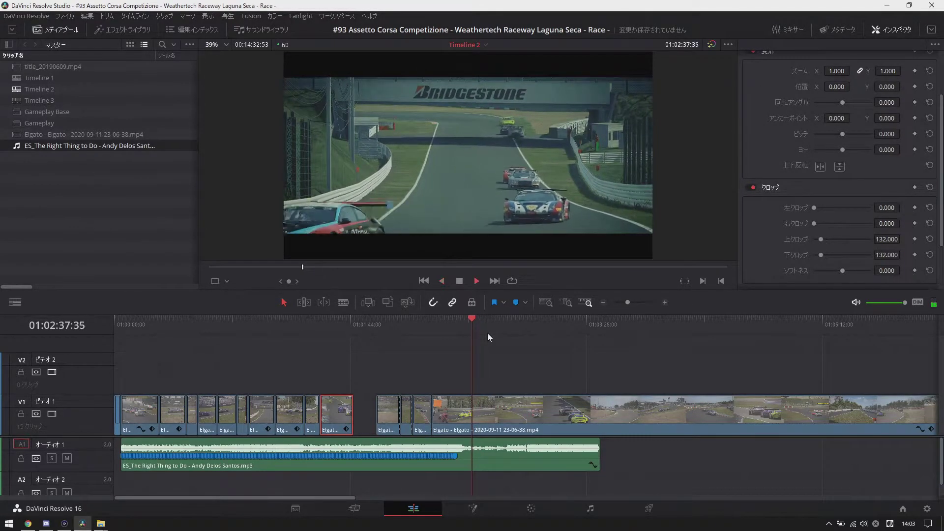
pyautogui.press('l')
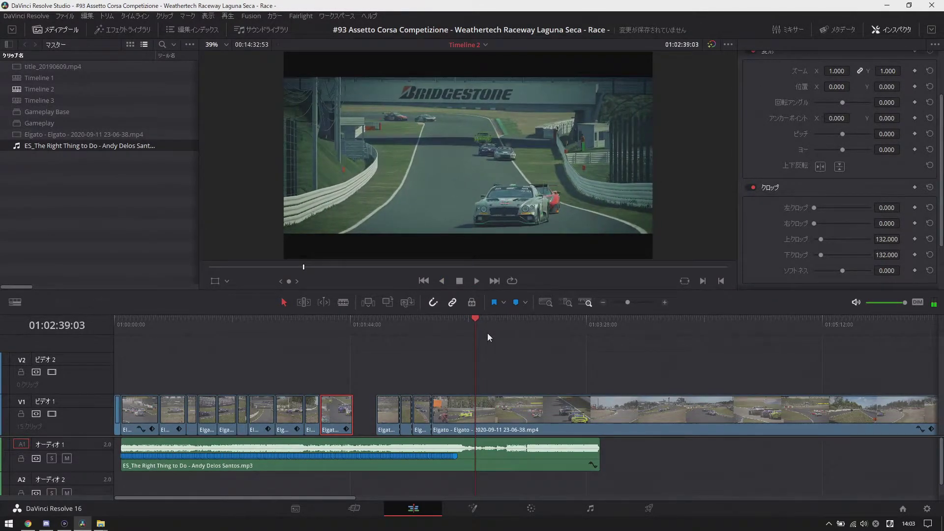
# Step: Split the long clip, delete the four short clips before the cut, and slide it left into the gap
pyautogui.click(483, 415)
pyautogui.hotkey('ctrl', 'b')
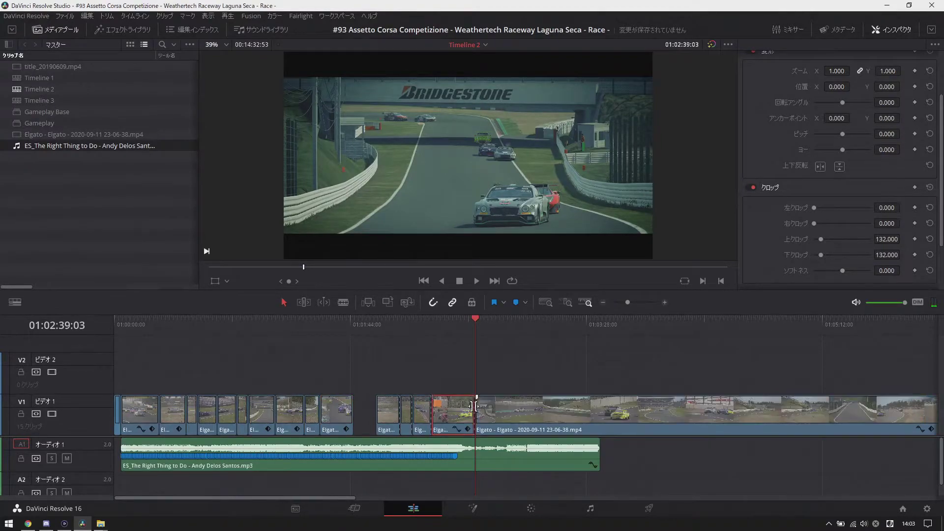
pyautogui.moveTo(375, 379); pyautogui.dragTo(452, 412)
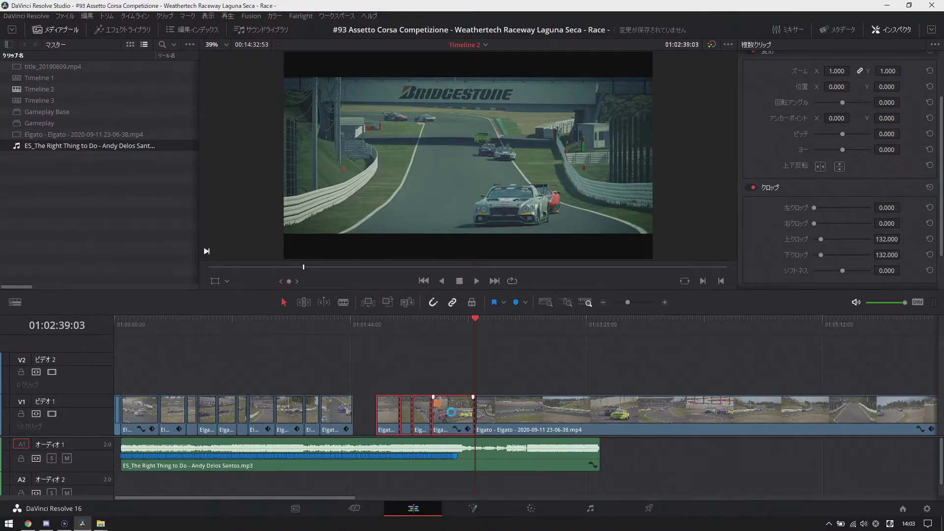
pyautogui.press('BackSpace')
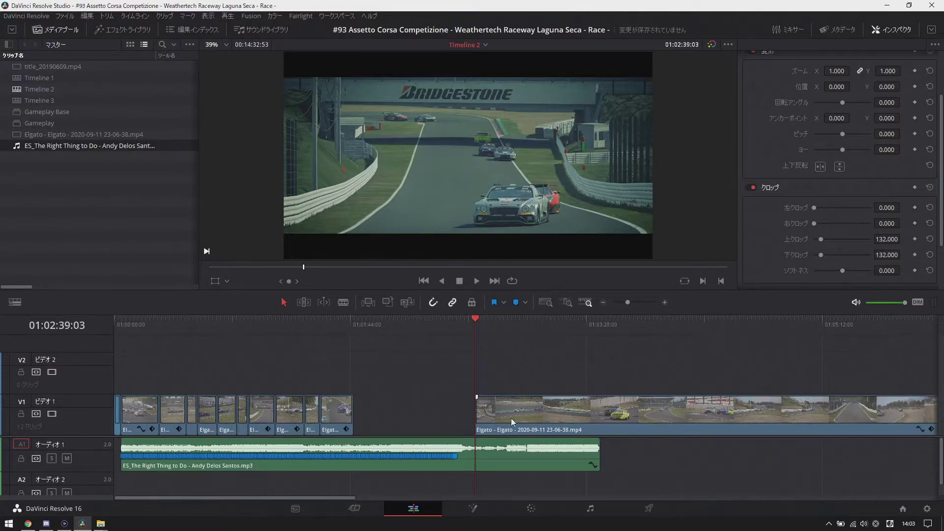
pyautogui.moveTo(512, 418); pyautogui.dragTo(423, 421)
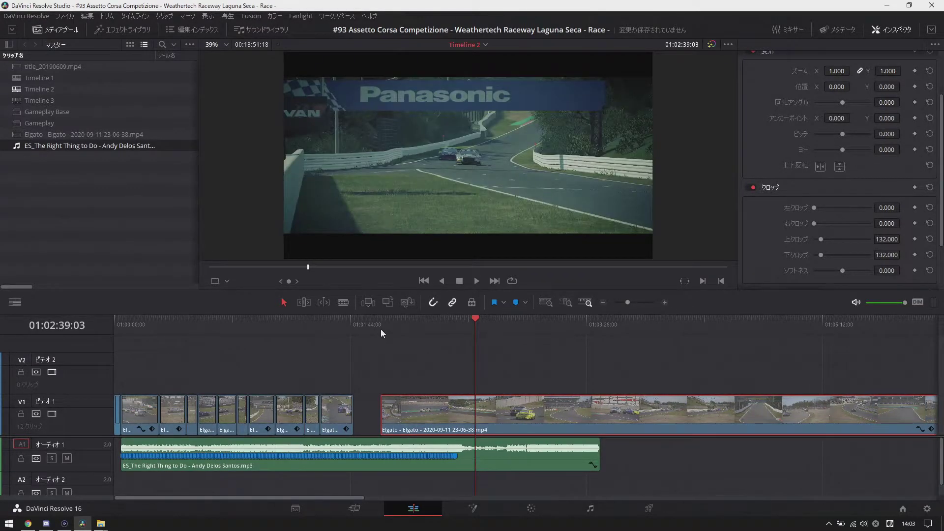
pyautogui.click(380, 329)
# Step: Blade the long clip at a new cut point found by playing and frame-stepping
pyautogui.press('space')
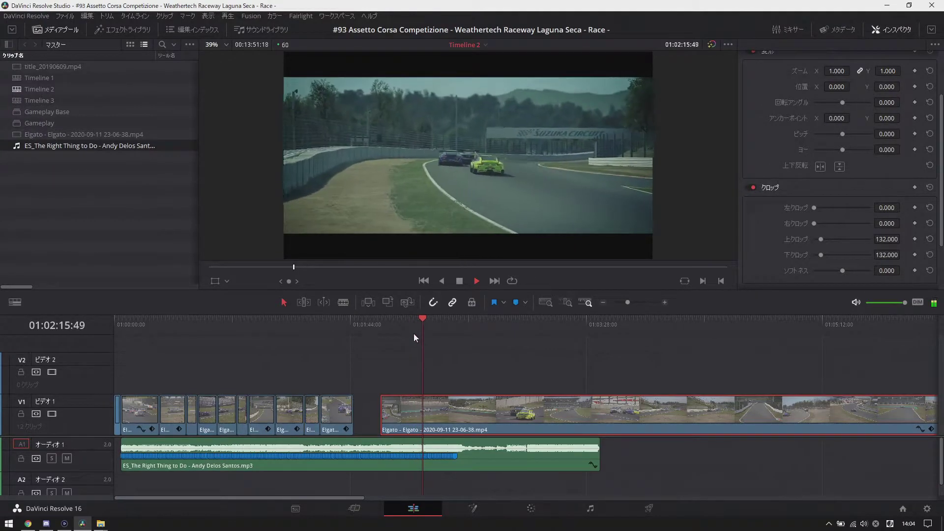
pyautogui.press('j')
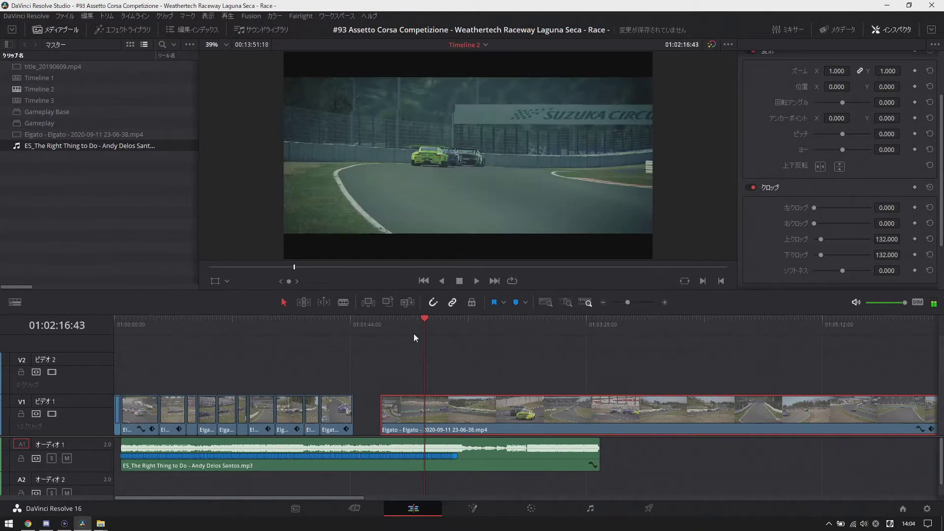
pyautogui.press('Right')
pyautogui.press('Right')
pyautogui.press('Left')
pyautogui.press('Left')
pyautogui.hotkey('ctrl', 'b')
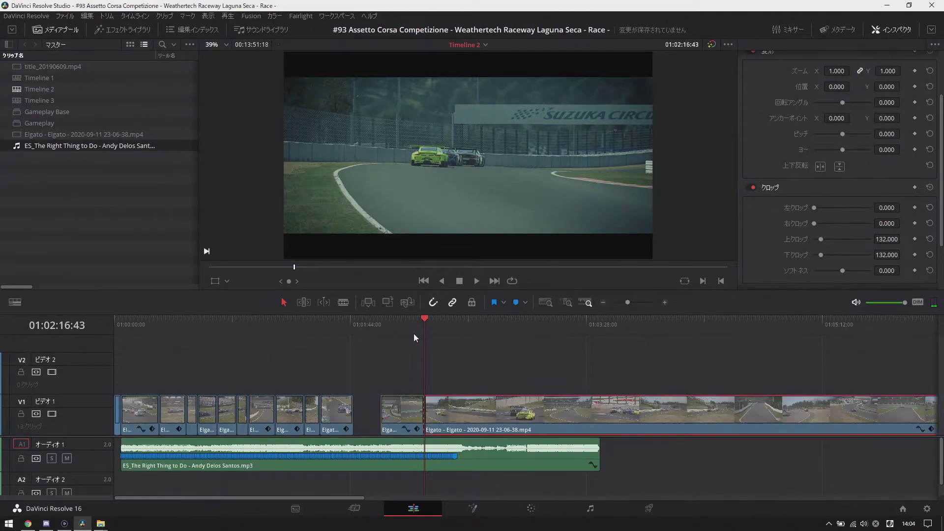
# Step: Blade the V1 clip at 01:02:24:13, where the curve shot becomes the car close-up
pyautogui.press('space')
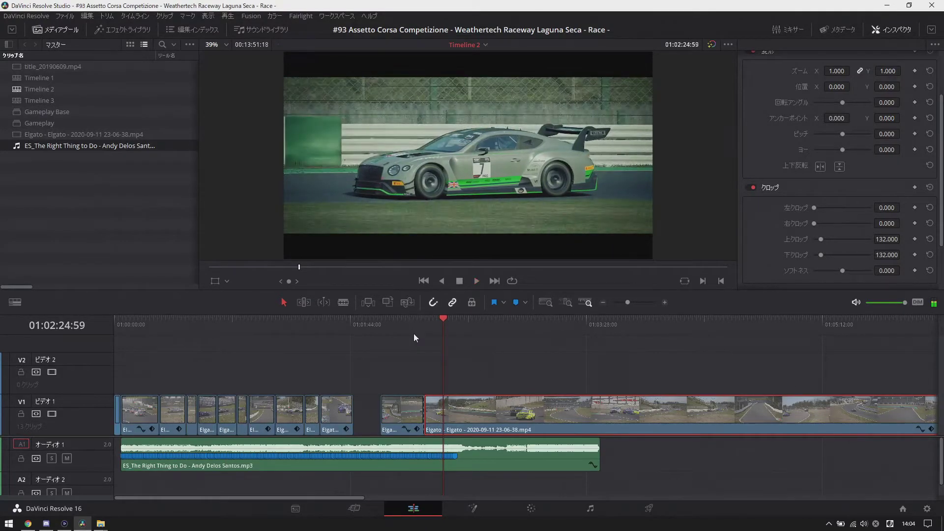
pyautogui.press('j')
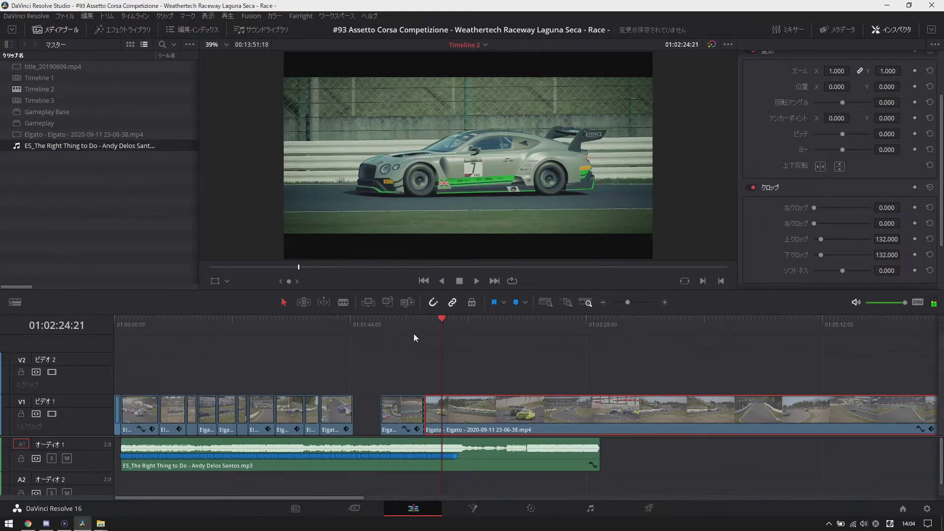
pyautogui.press('k')
pyautogui.press('m')
pyautogui.press('Left')
pyautogui.press('Left')
pyautogui.press('Left')
pyautogui.press('Left')
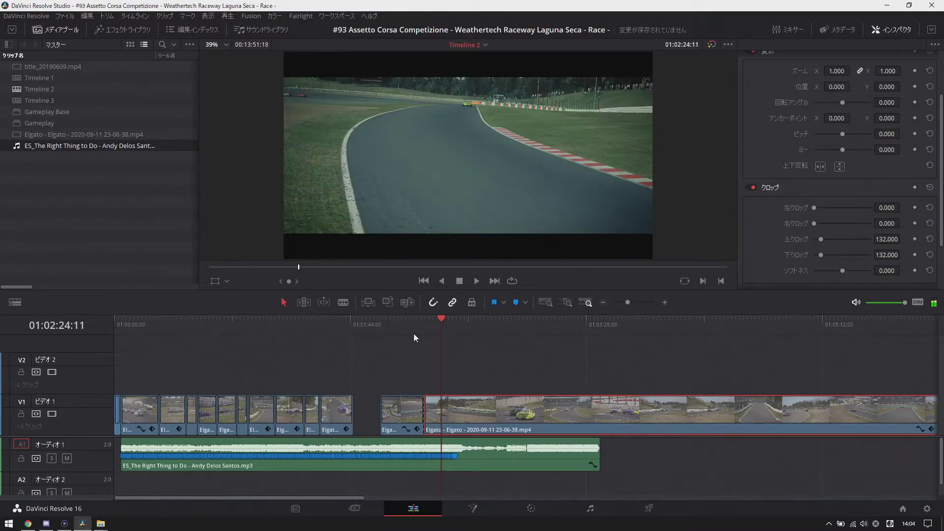
pyautogui.press('Right')
pyautogui.press('Left')
pyautogui.hotkey('ctrl', 'b')
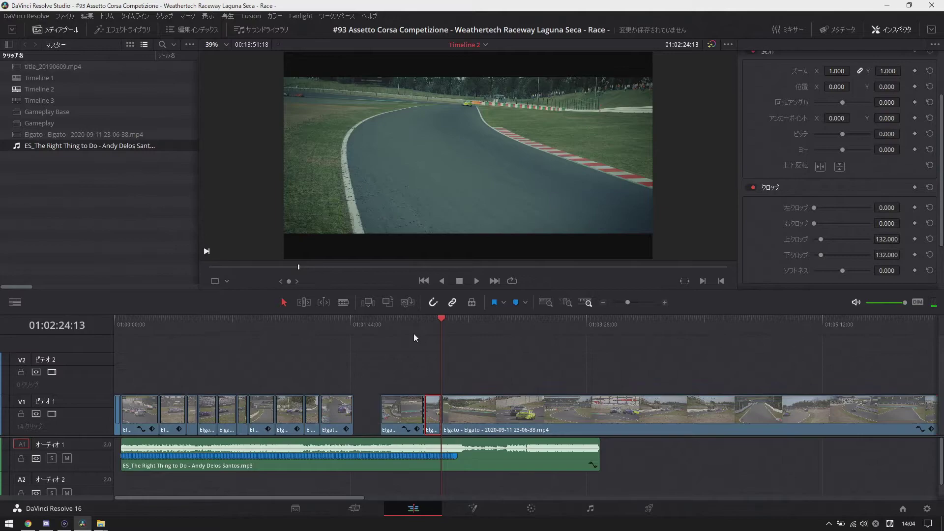
# Step: Frame-step the race footage to the yellow-car shot at 01:02:57:39
pyautogui.moveTo(444, 317); pyautogui.dragTo(553, 323)
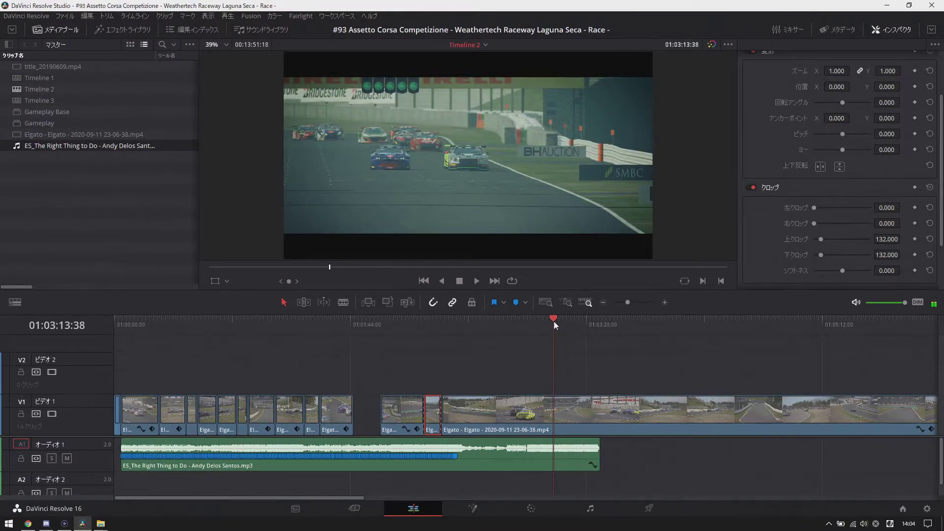
pyautogui.moveTo(553, 322); pyautogui.dragTo(515, 316)
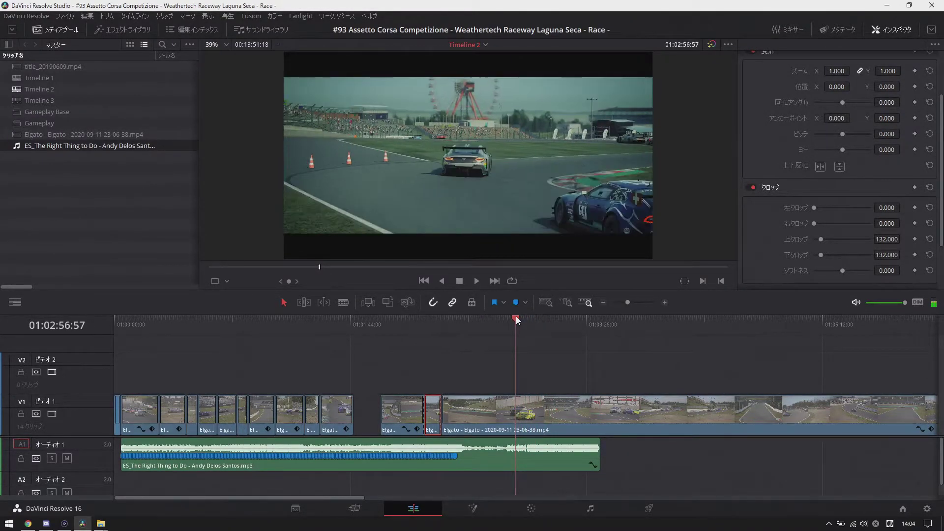
pyautogui.press('space')
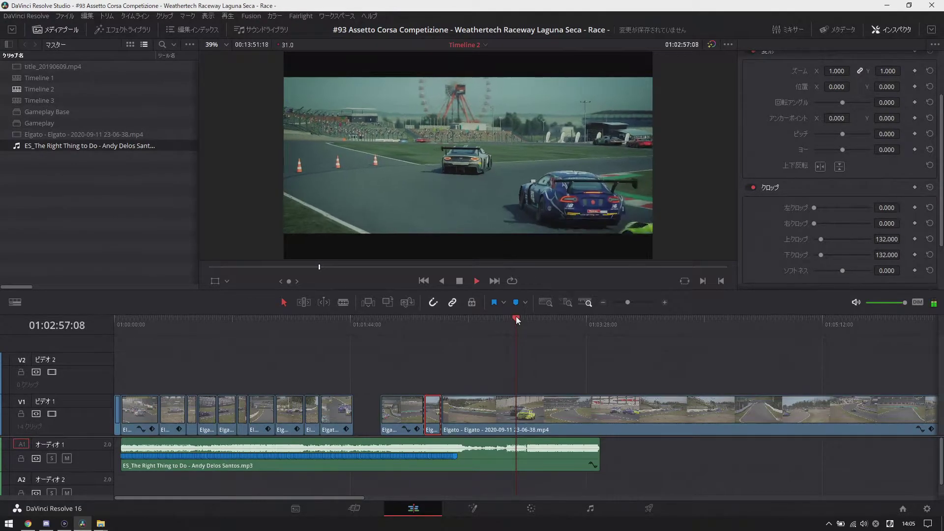
pyautogui.press('space')
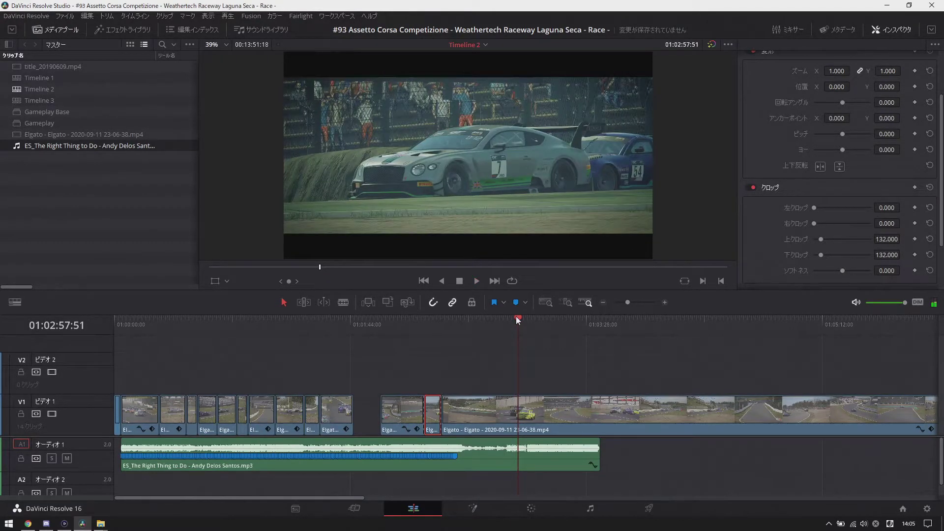
pyautogui.press('Left')
pyautogui.press('Left')
pyautogui.press('Right')
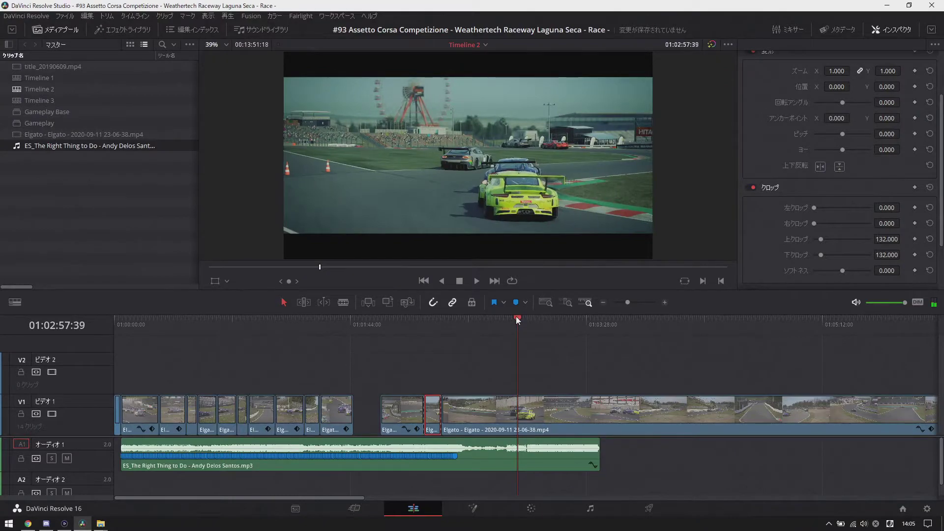
pyautogui.press('Right')
pyautogui.press('Left')
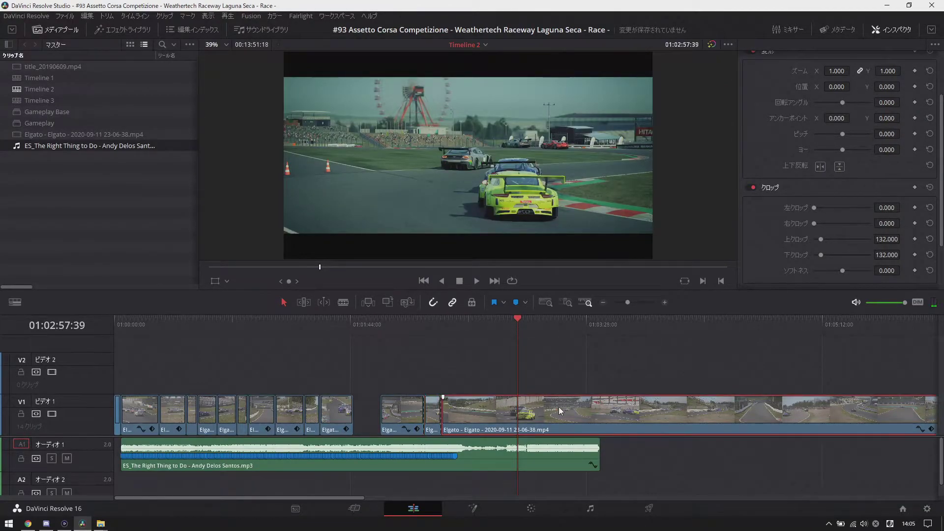
# Step: Blade there, delete the stretch before it, slide the remainder left, and review from 01:01:58:41
pyautogui.hotkey('ctrl', 'b')
pyautogui.click(493, 408)
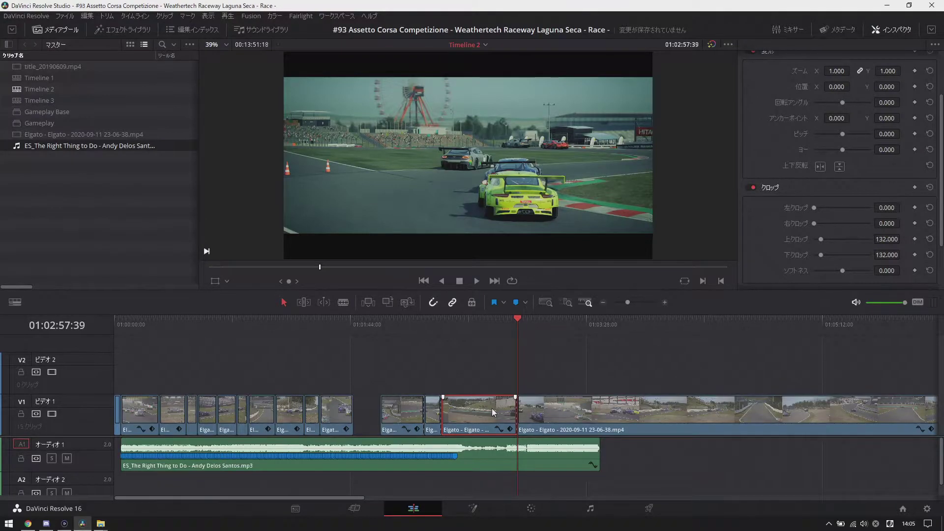
pyautogui.press('Delete')
pyautogui.moveTo(584, 415); pyautogui.dragTo(520, 418)
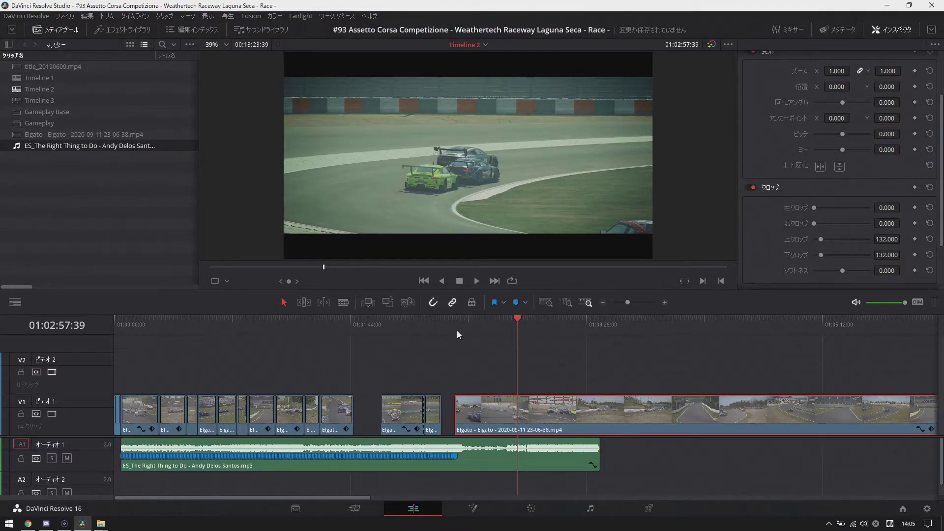
pyautogui.click(456, 333)
pyautogui.press('space')
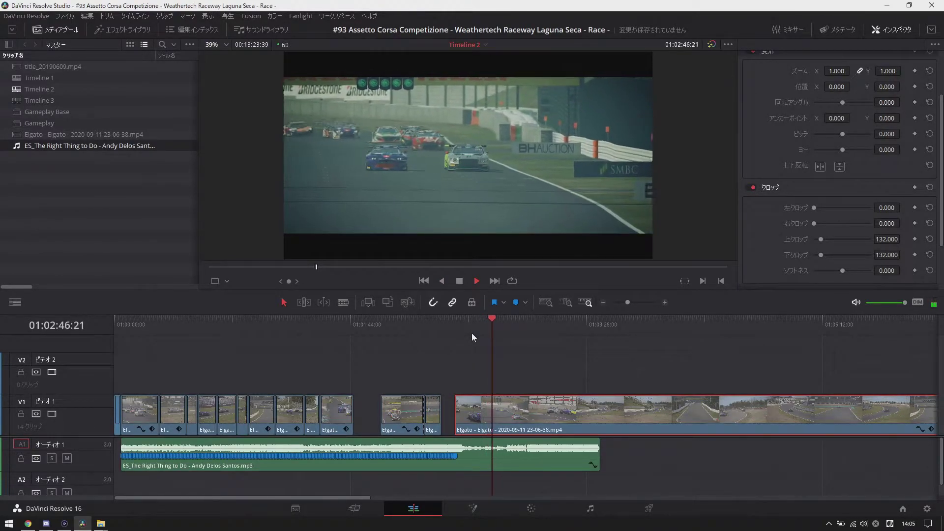
pyautogui.press('space')
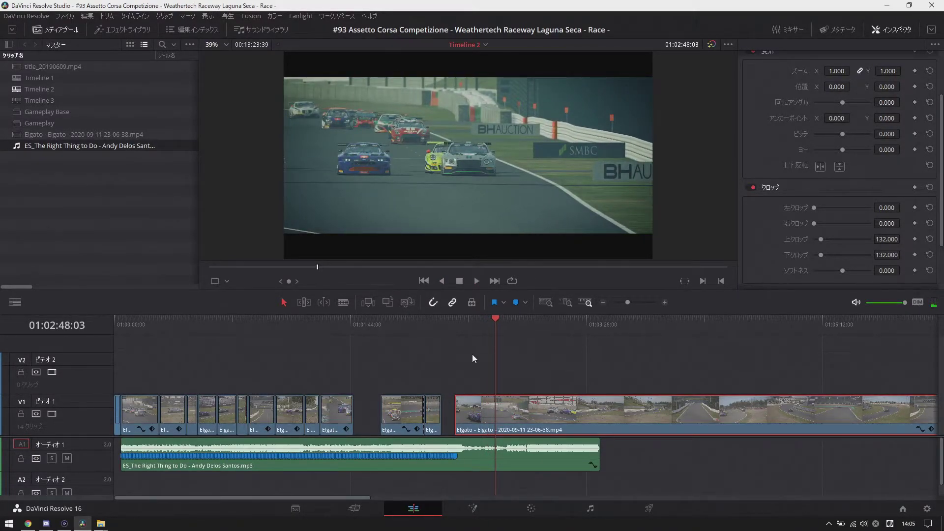
pyautogui.click(384, 330)
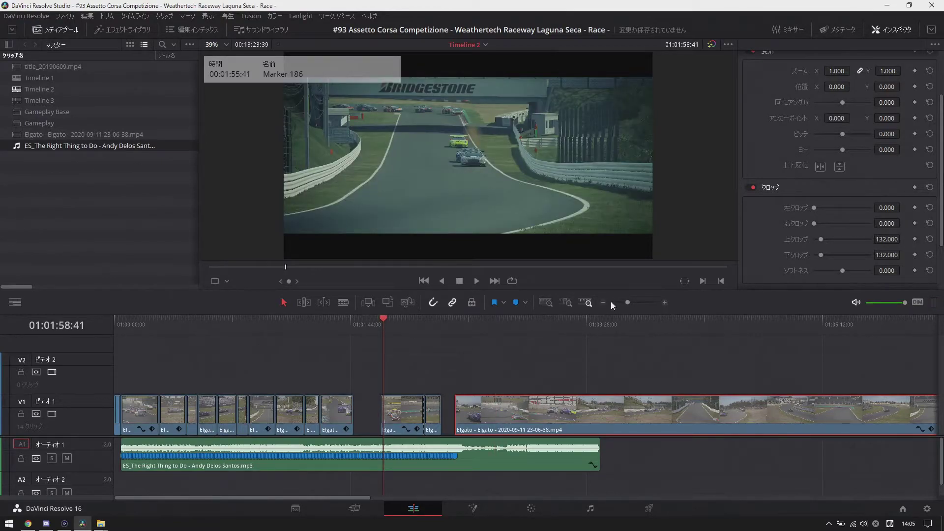
# Step: Move two short gameplay clips left so they sit right after the earlier edits on V1
pyautogui.moveTo(628, 301); pyautogui.dragTo(632, 304)
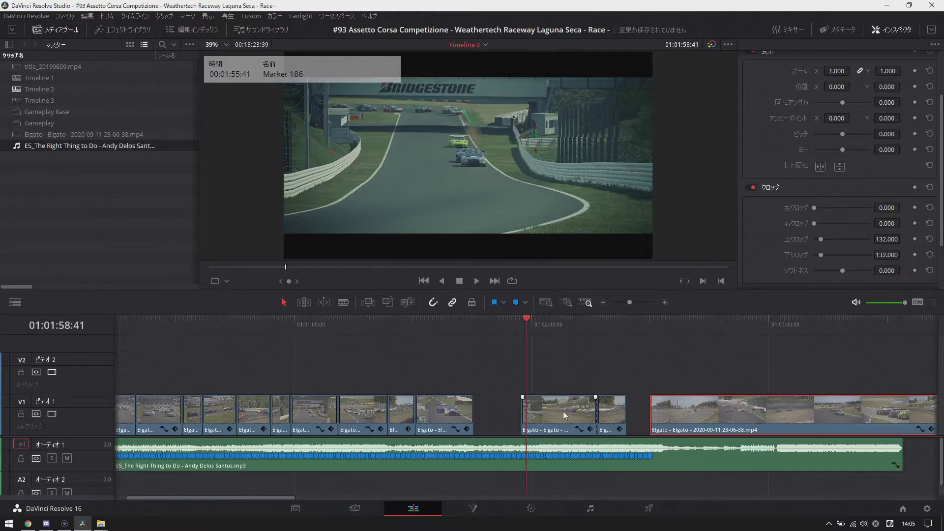
pyautogui.moveTo(562, 411)
pyautogui.mouseDown()
pyautogui.moveTo(497, 375)
pyautogui.moveTo(516, 377)
pyautogui.mouseUp()
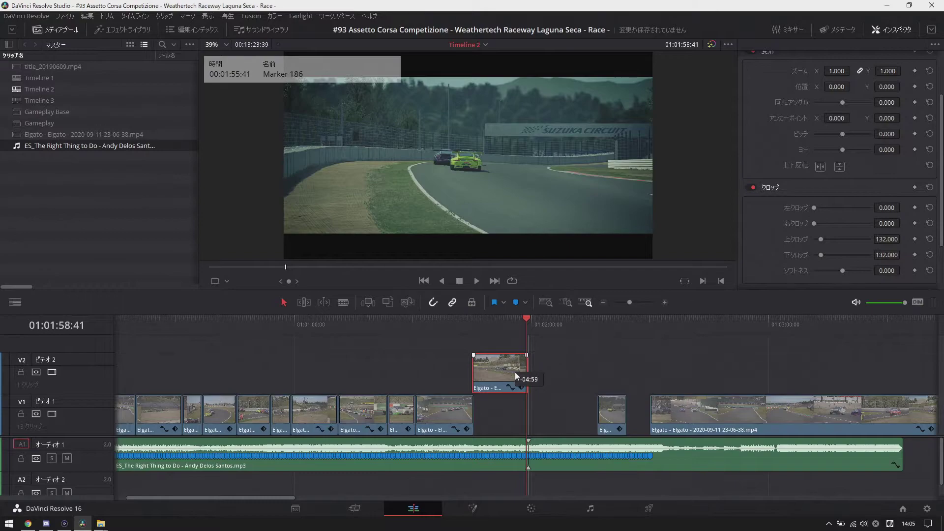
pyautogui.moveTo(516, 372); pyautogui.dragTo(491, 402)
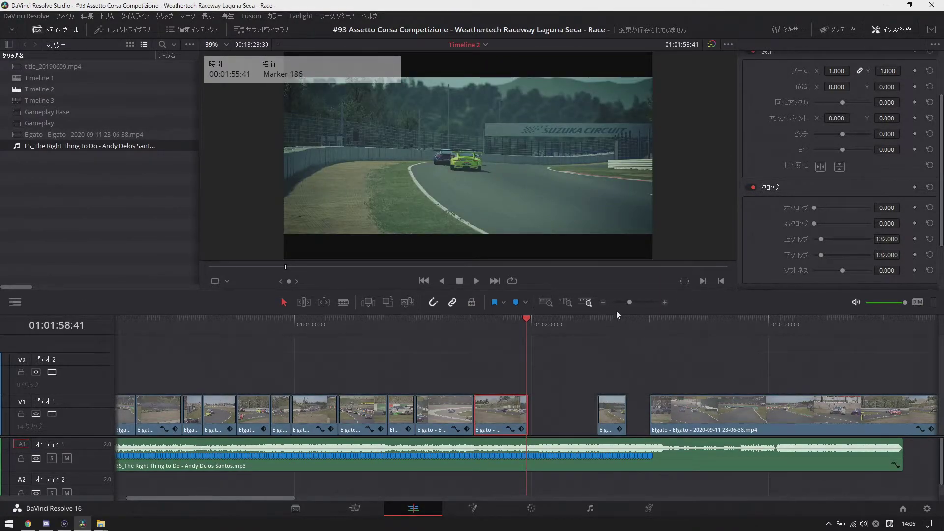
pyautogui.moveTo(631, 305); pyautogui.dragTo(632, 306)
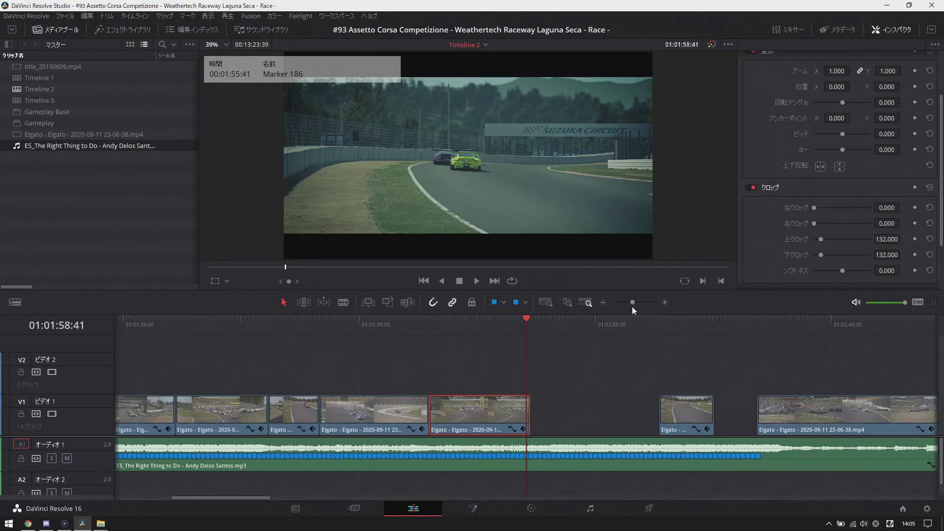
pyautogui.moveTo(538, 328); pyautogui.dragTo(439, 324)
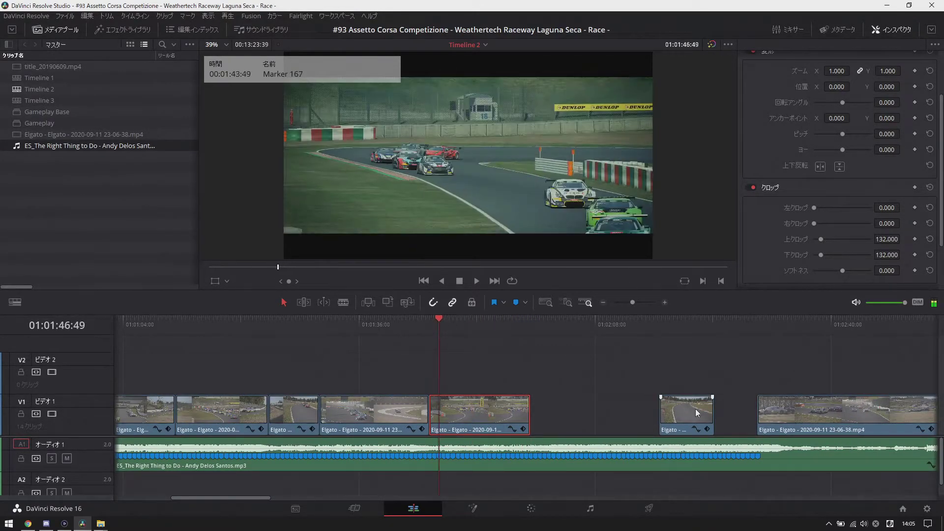
pyautogui.moveTo(696, 408)
pyautogui.mouseDown()
pyautogui.moveTo(565, 382)
pyautogui.moveTo(552, 396)
pyautogui.mouseUp()
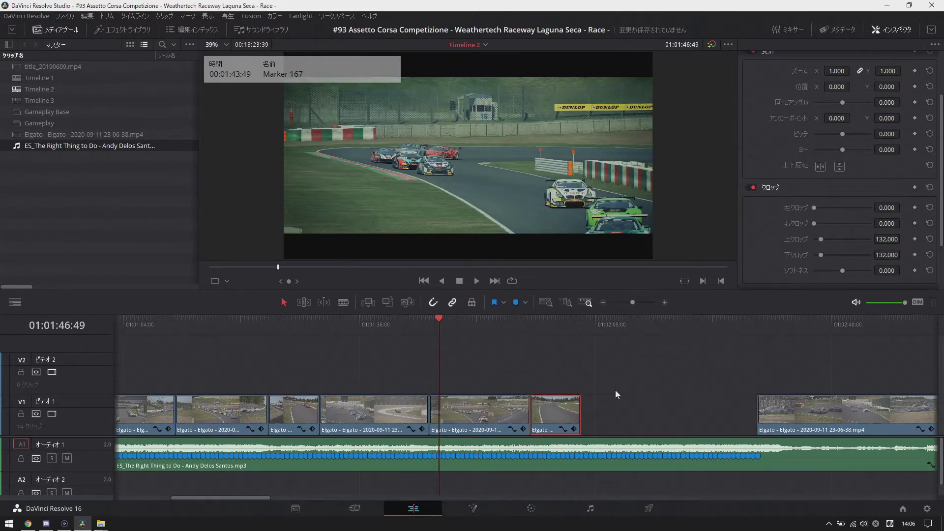
# Step: Slide the long final clip left and save the project
pyautogui.moveTo(792, 408); pyautogui.dragTo(710, 417)
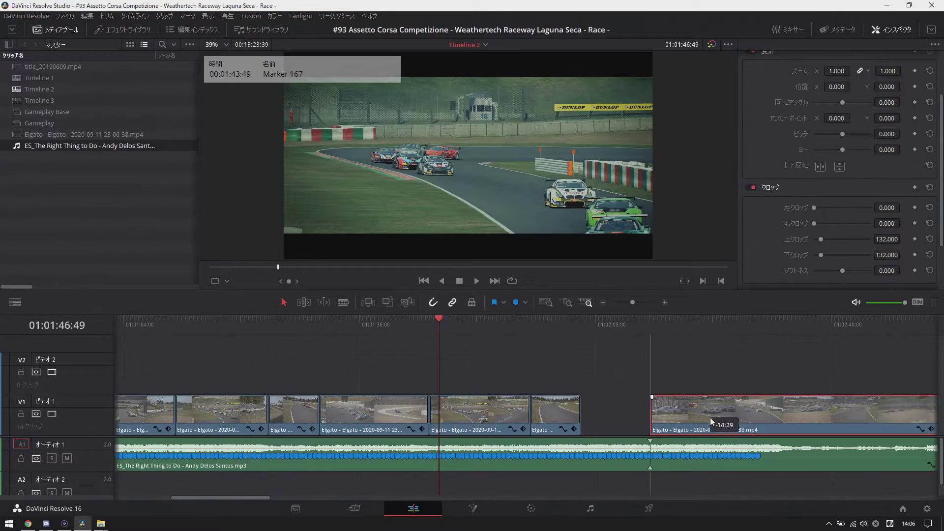
pyautogui.click(576, 326)
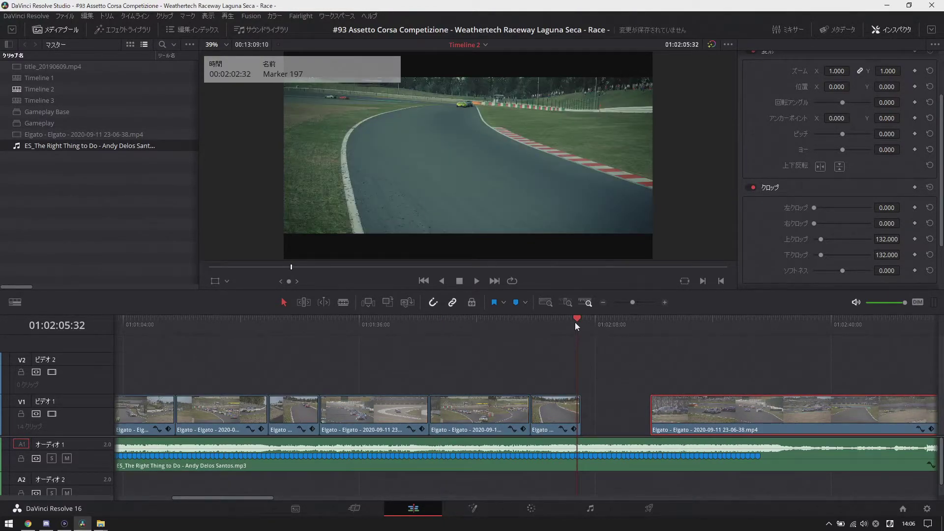
pyautogui.hotkey('ctrl', 's')
# Step: Delete the clip at 01:01:04 and the next unwanted clip, leaving gaps
pyautogui.moveTo(248, 497); pyautogui.dragTo(202, 497)
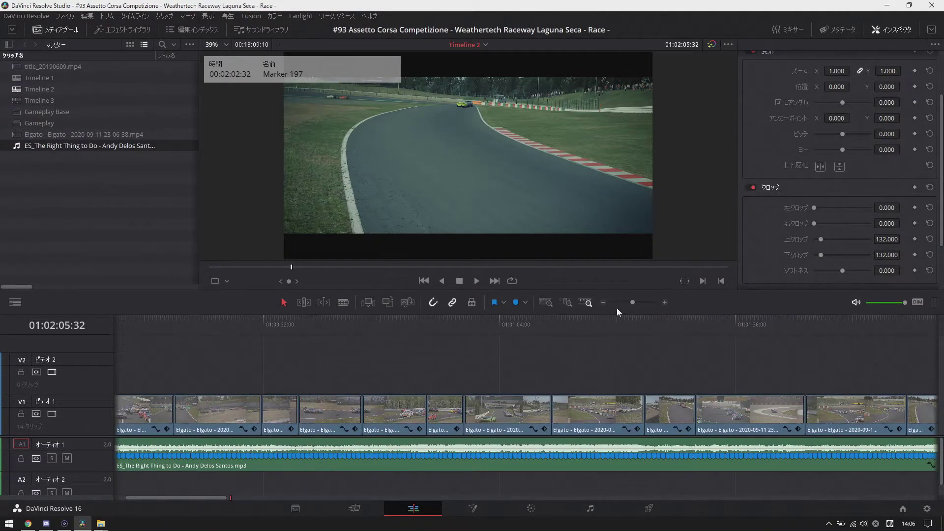
pyautogui.moveTo(632, 303); pyautogui.dragTo(630, 303)
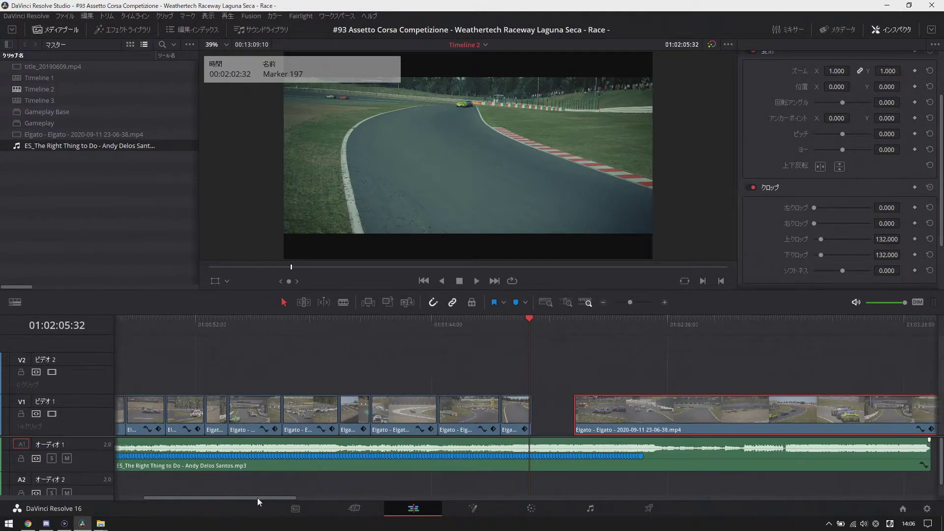
pyautogui.moveTo(258, 497); pyautogui.dragTo(197, 499)
pyautogui.moveTo(141, 325)
pyautogui.mouseDown()
pyautogui.moveTo(323, 341)
pyautogui.moveTo(409, 336)
pyautogui.mouseUp()
pyautogui.click(413, 411)
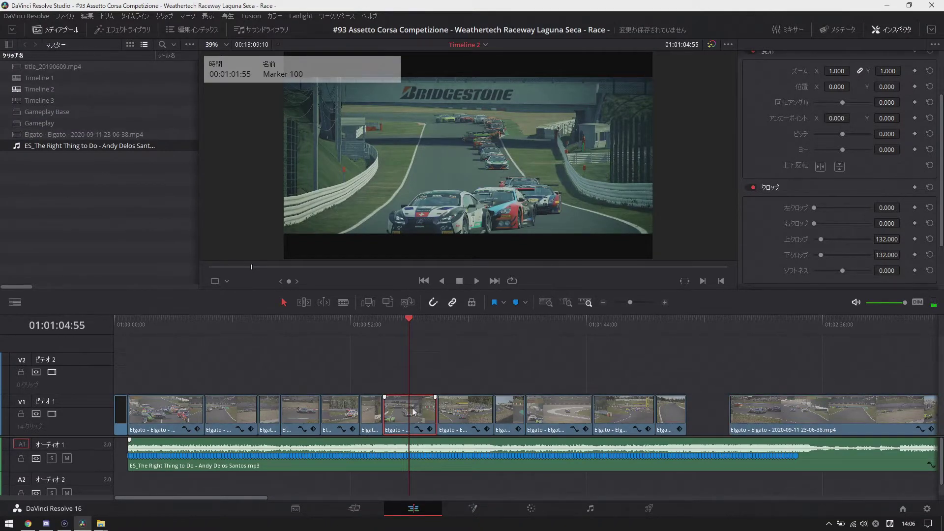
pyautogui.press('BackSpace')
pyautogui.moveTo(441, 329); pyautogui.dragTo(475, 333)
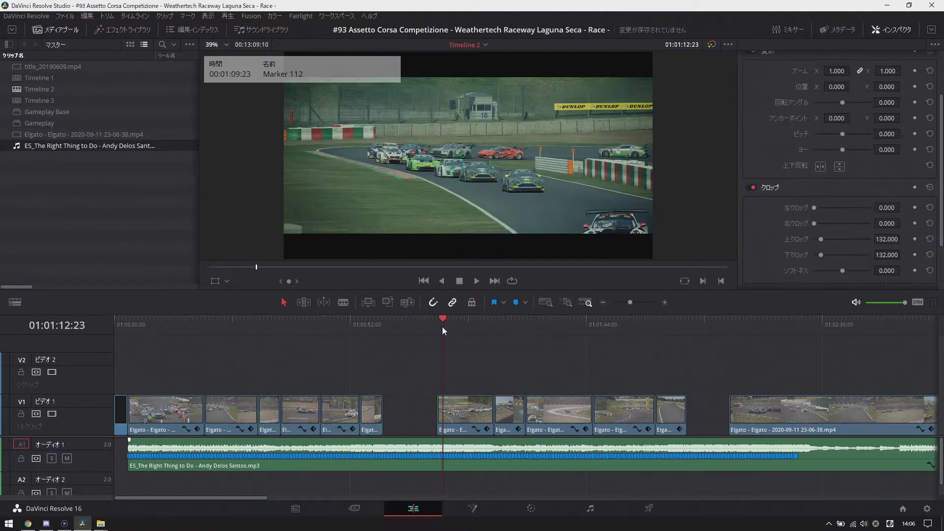
pyautogui.click(476, 414)
pyautogui.press('BackSpace')
# Step: Delete the short clip at 01:01:27:30 and move the next clip left into the gap
pyautogui.moveTo(497, 329); pyautogui.dragTo(616, 333)
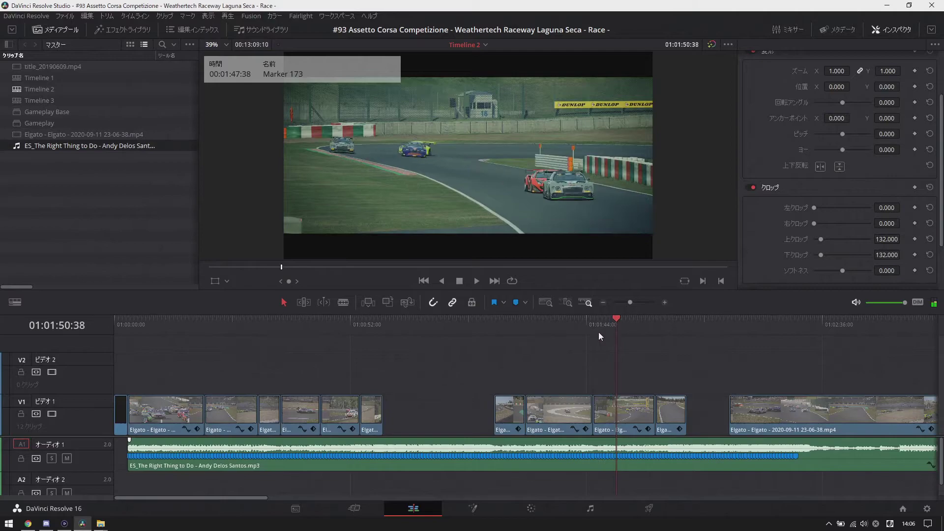
pyautogui.press('Delete')
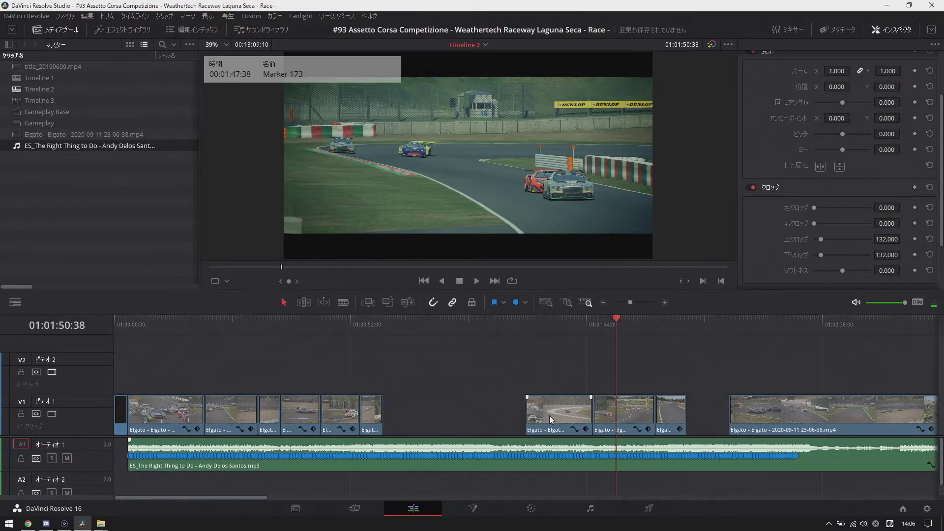
pyautogui.moveTo(549, 415); pyautogui.dragTo(412, 391)
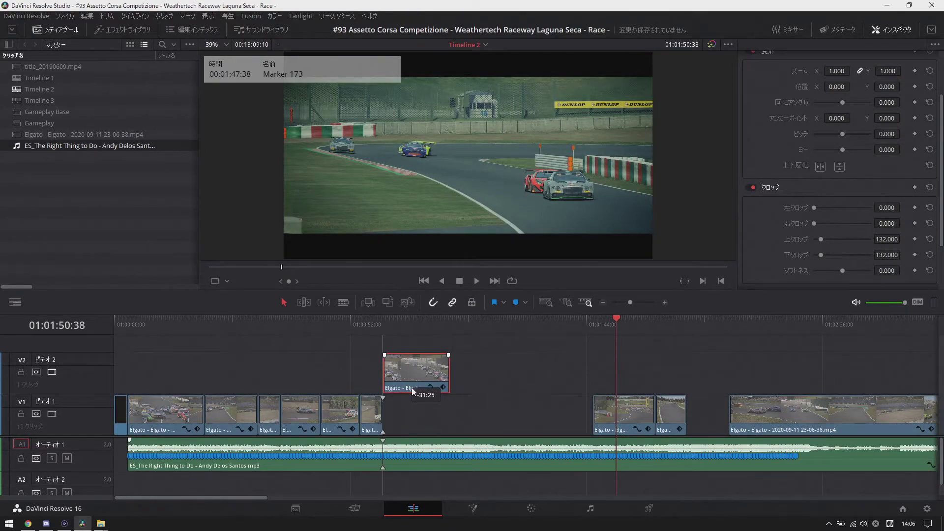
pyautogui.moveTo(412, 391); pyautogui.dragTo(397, 397)
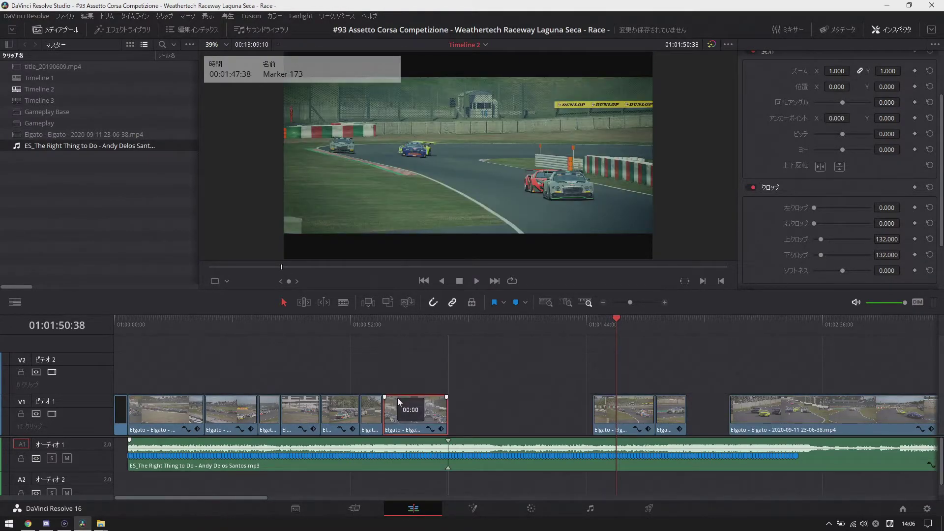
pyautogui.click(371, 330)
pyautogui.press('space')
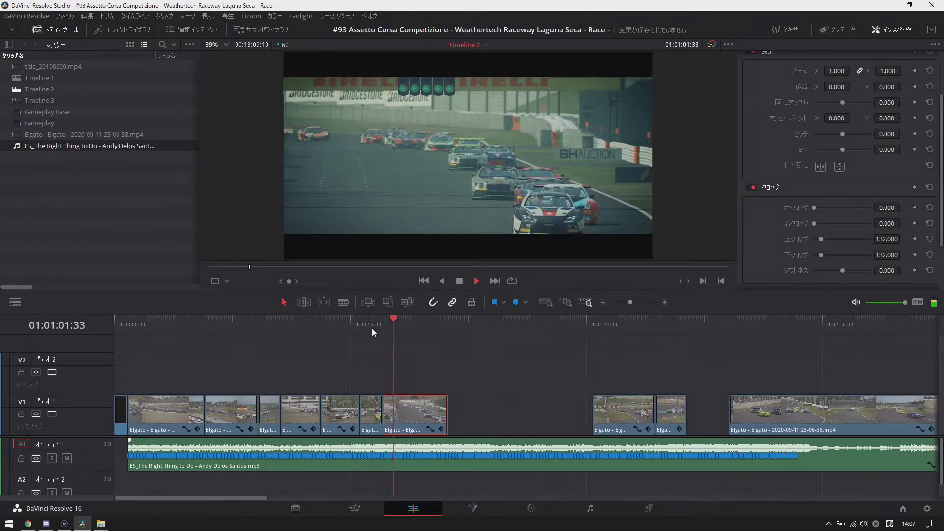
pyautogui.press('space')
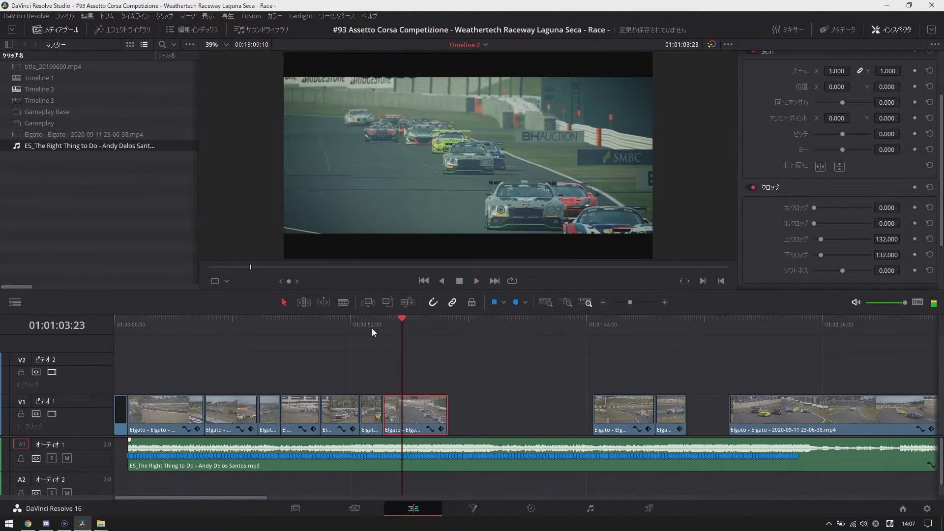
# Step: Delete another clip, move the two later shots into the gap, and review the edit
pyautogui.press('BackSpace')
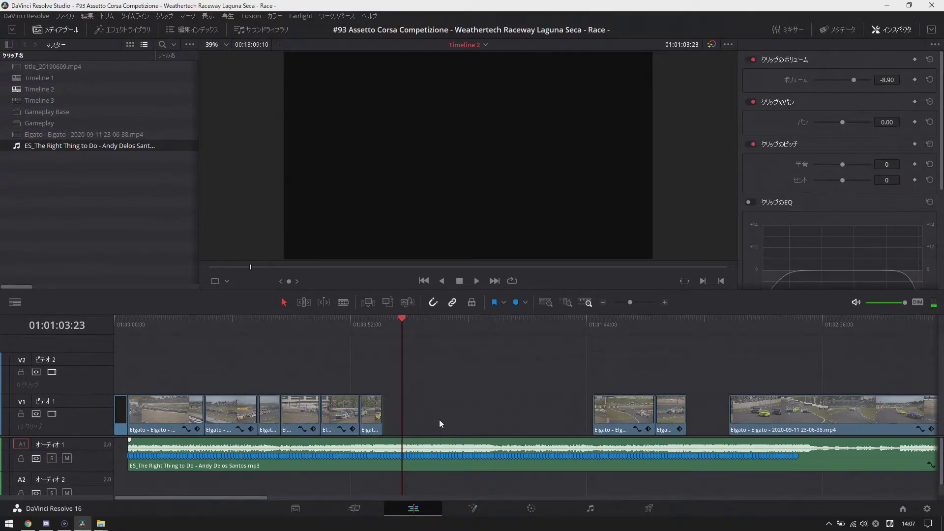
pyautogui.click(446, 325)
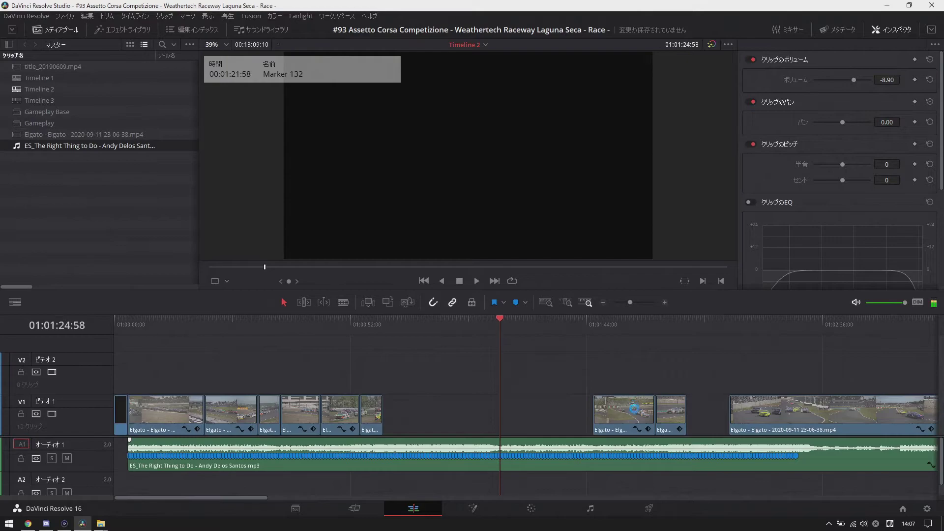
pyautogui.moveTo(630, 420)
pyautogui.mouseDown()
pyautogui.moveTo(413, 387)
pyautogui.moveTo(419, 419)
pyautogui.moveTo(425, 393)
pyautogui.moveTo(413, 401)
pyautogui.mouseUp()
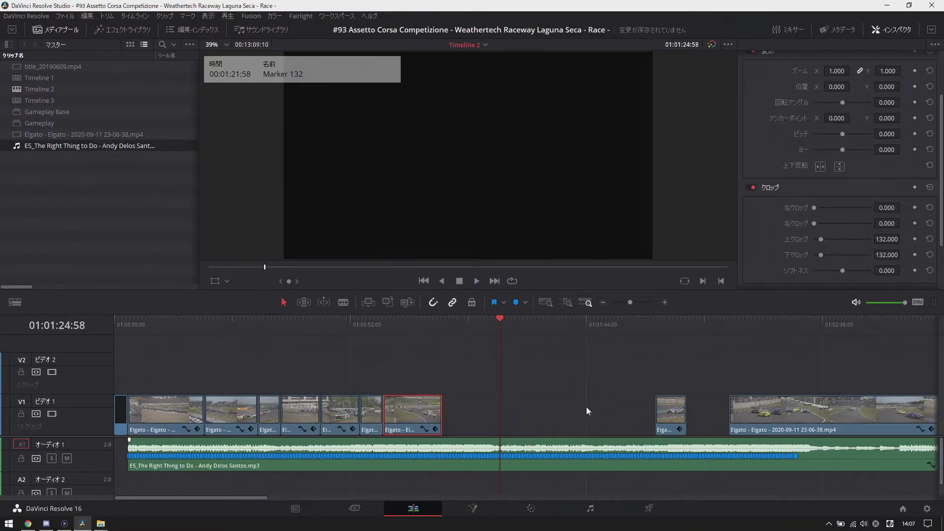
pyautogui.moveTo(668, 417)
pyautogui.mouseDown()
pyautogui.moveTo(455, 390)
pyautogui.moveTo(449, 374)
pyautogui.mouseUp()
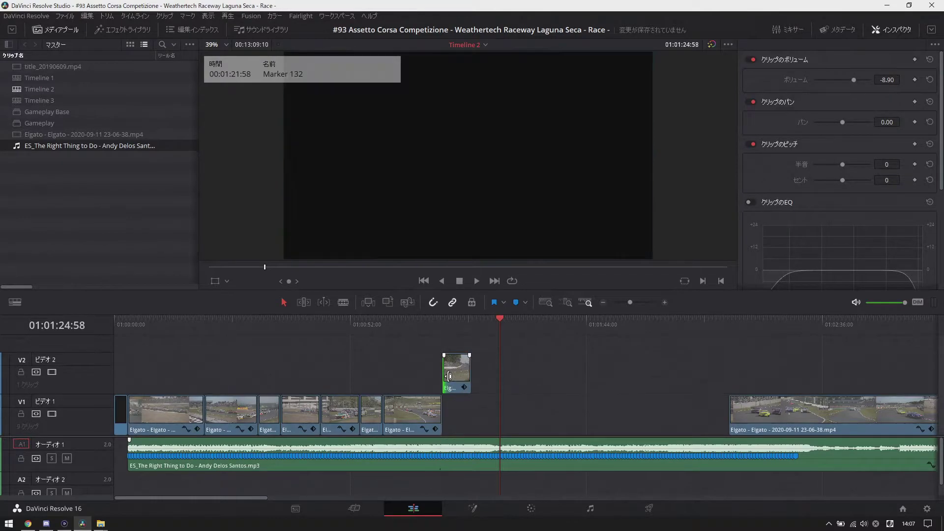
pyautogui.click(374, 329)
pyautogui.press('space')
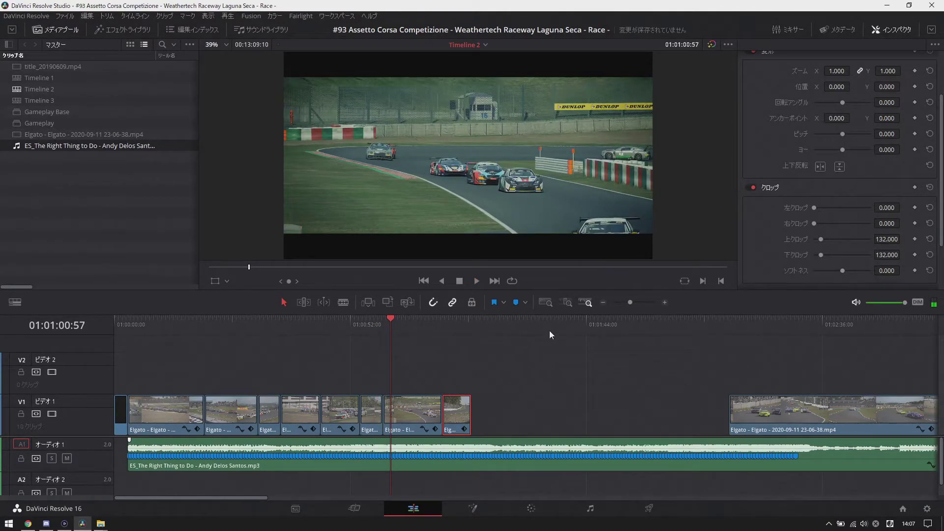
pyautogui.moveTo(633, 306); pyautogui.dragTo(636, 306)
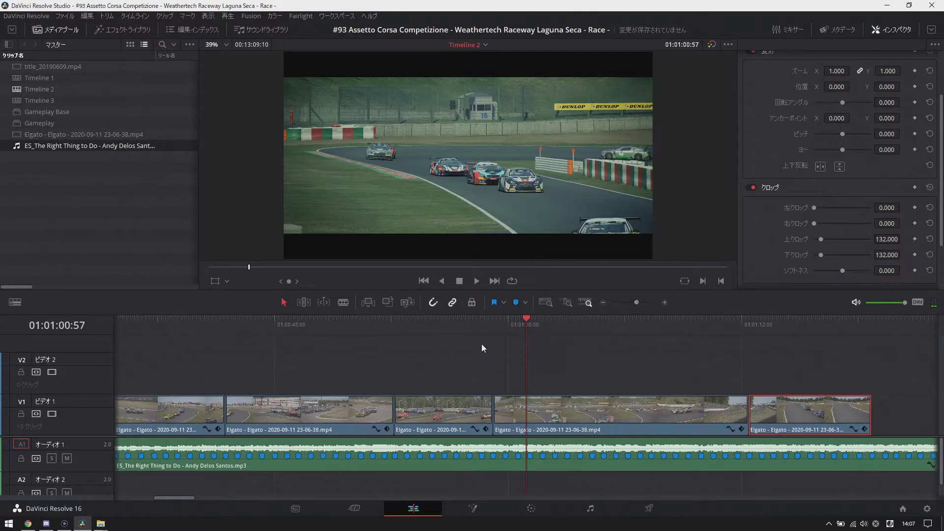
# Step: Trim the long clip's start via V2 and slide the last clip left to butt against it
pyautogui.click(469, 329)
pyautogui.press('space')
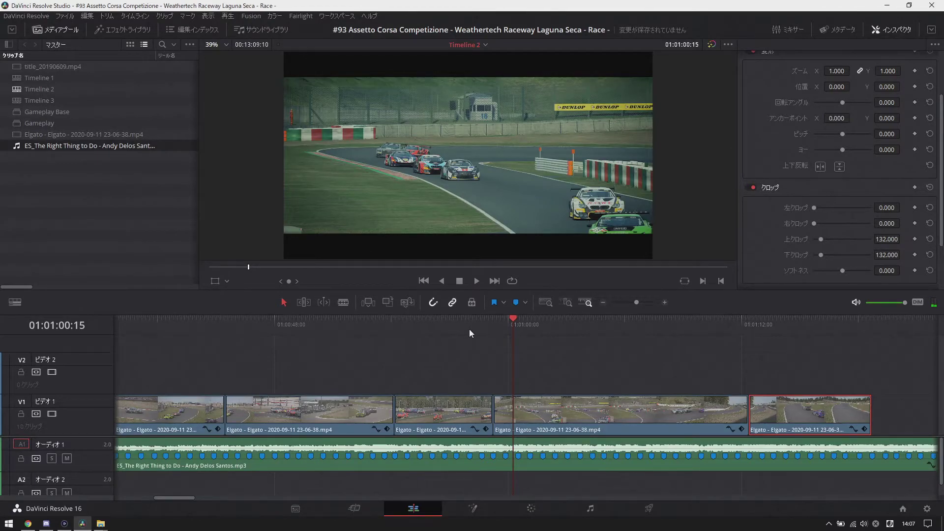
pyautogui.moveTo(609, 421)
pyautogui.mouseDown()
pyautogui.moveTo(603, 380)
pyautogui.moveTo(590, 379)
pyautogui.mouseUp()
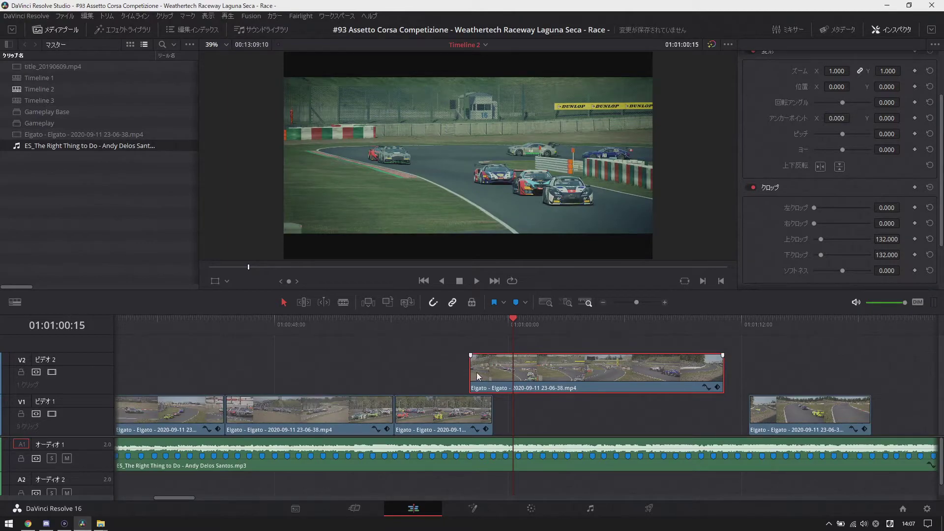
pyautogui.moveTo(475, 373); pyautogui.dragTo(499, 372)
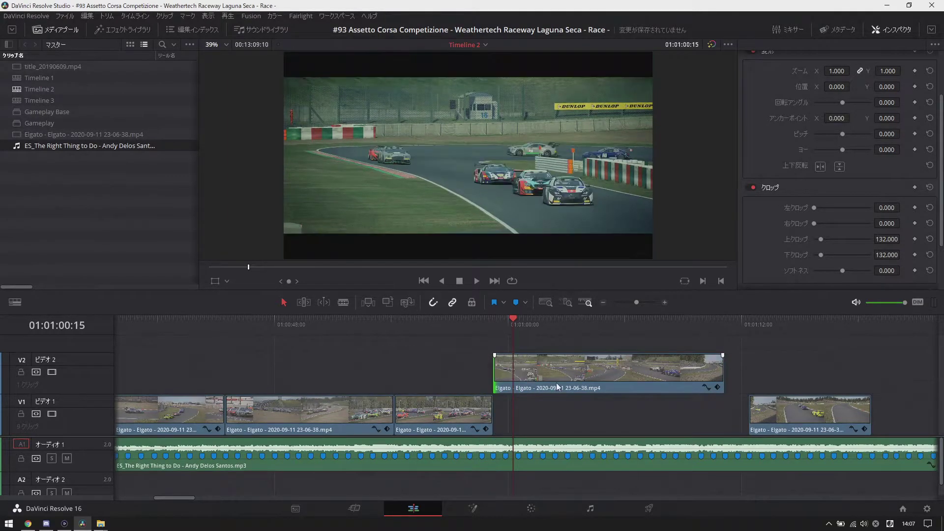
pyautogui.moveTo(558, 396); pyautogui.dragTo(558, 438)
pyautogui.moveTo(802, 418)
pyautogui.mouseDown()
pyautogui.moveTo(774, 389)
pyautogui.moveTo(748, 400)
pyautogui.mouseUp()
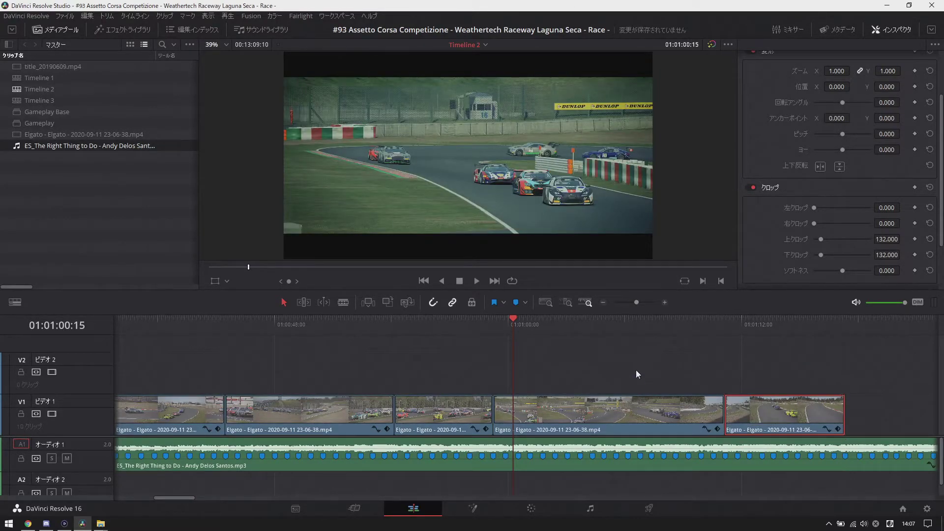
pyautogui.click(483, 326)
pyautogui.press('space')
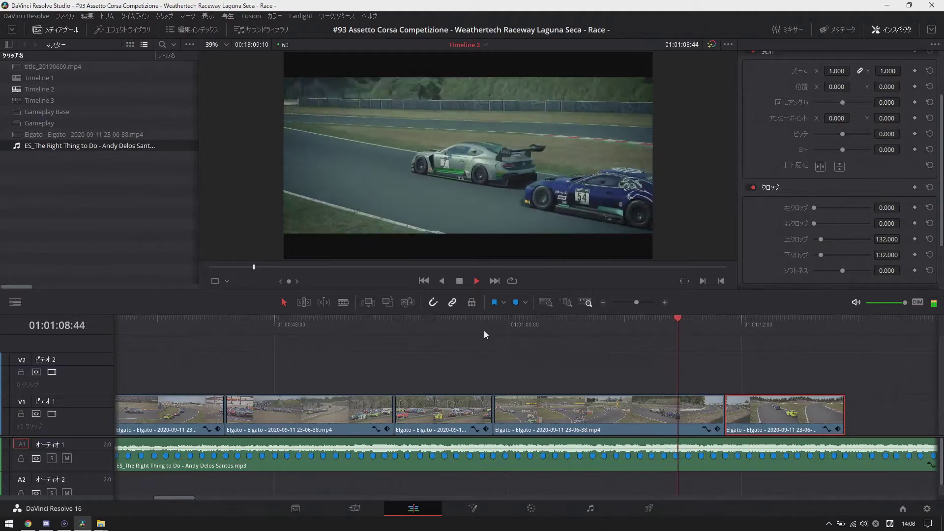
pyautogui.moveTo(636, 302); pyautogui.dragTo(632, 306)
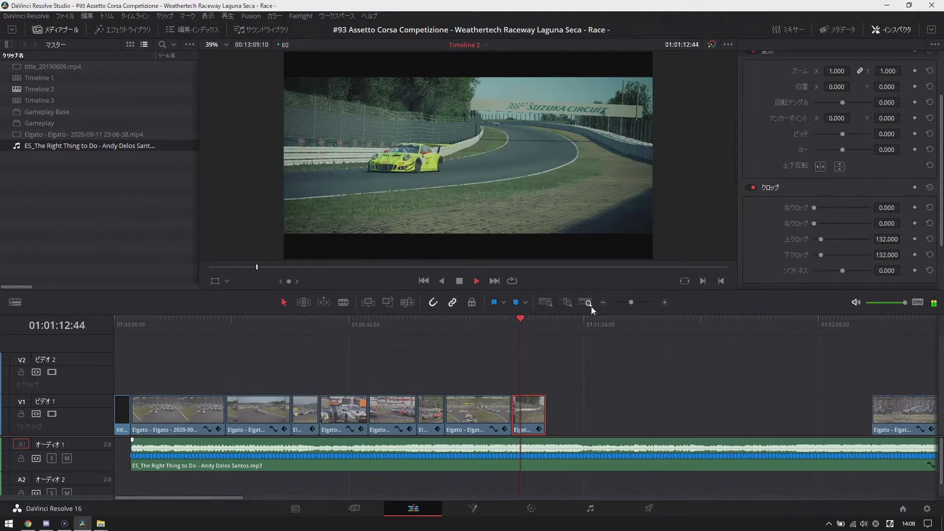
# Step: Move the final long clip left, split off its opening piece, and place it after the edit
pyautogui.click(473, 283)
pyautogui.moveTo(897, 408); pyautogui.dragTo(626, 407)
pyautogui.click(603, 329)
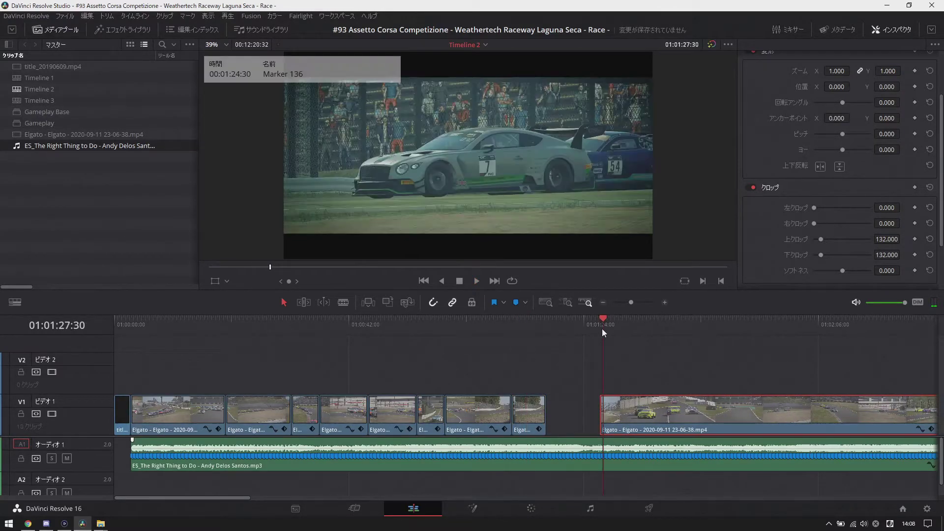
pyautogui.press('space')
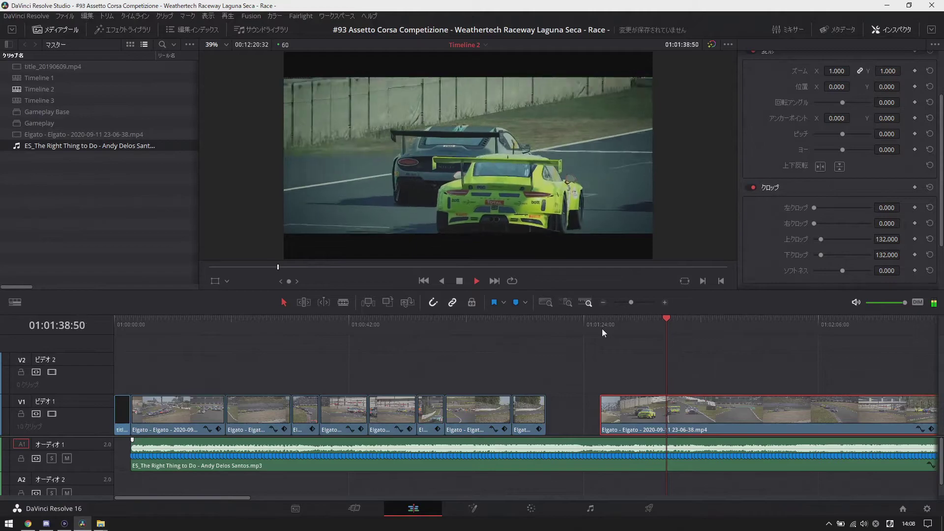
pyautogui.press('j')
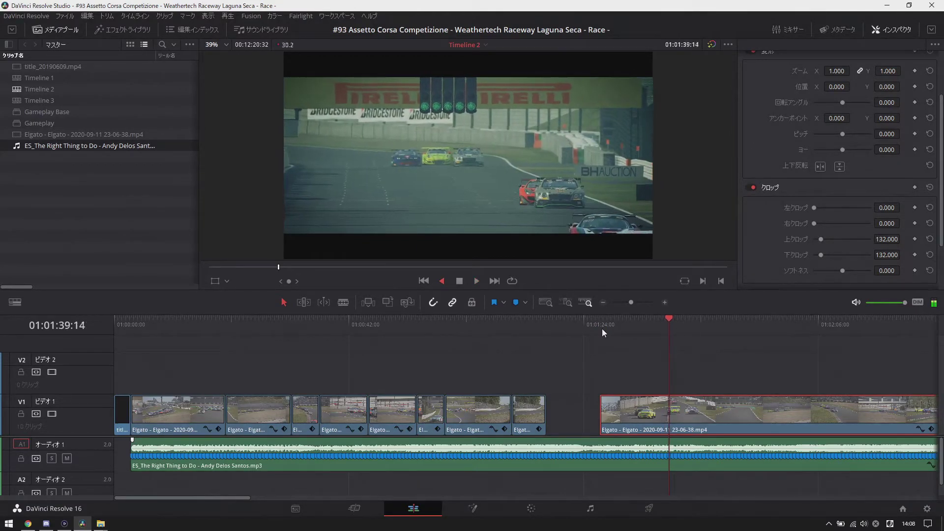
pyautogui.press('k')
pyautogui.press('Left')
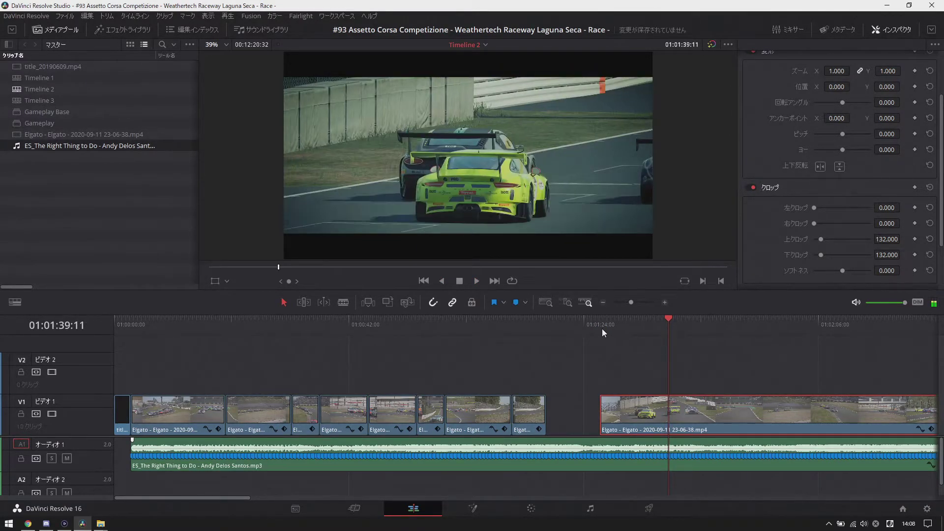
pyautogui.hotkey('ctrl', 'b')
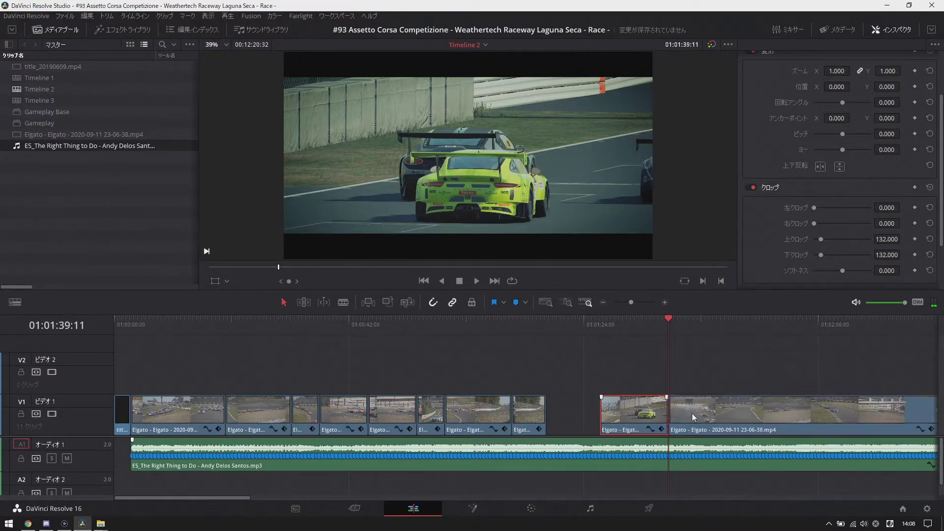
pyautogui.moveTo(630, 420)
pyautogui.mouseDown()
pyautogui.moveTo(552, 375)
pyautogui.moveTo(576, 399)
pyautogui.mouseUp()
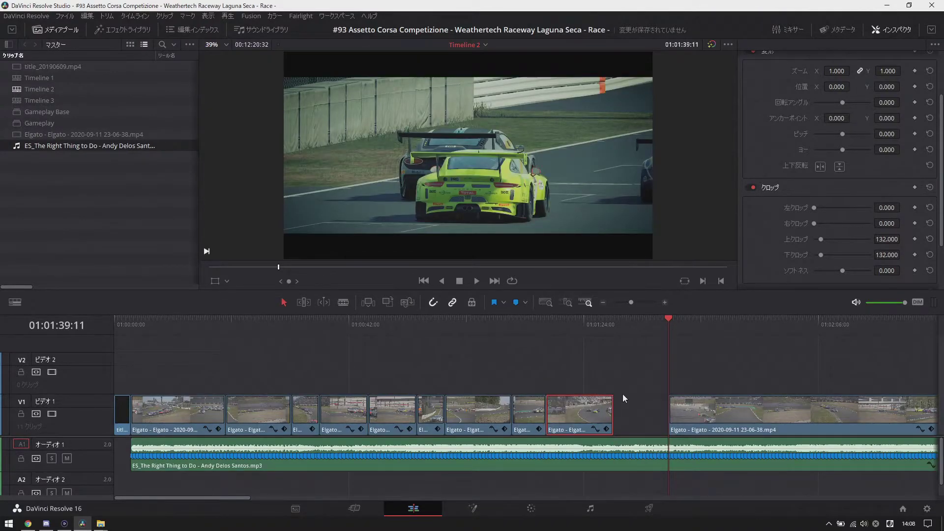
pyautogui.press('space')
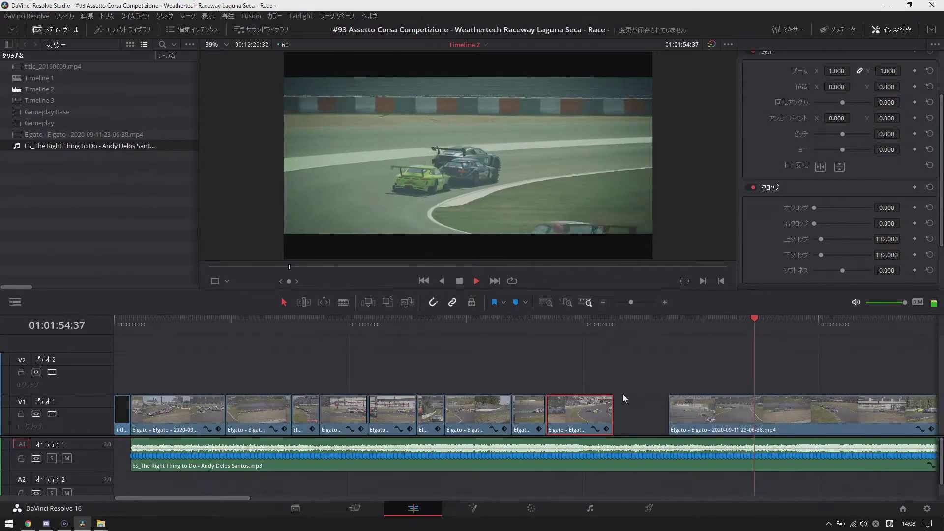
# Step: Shuttle through the remaining long clip to find 01:01:54:53, then select it
pyautogui.press('j')
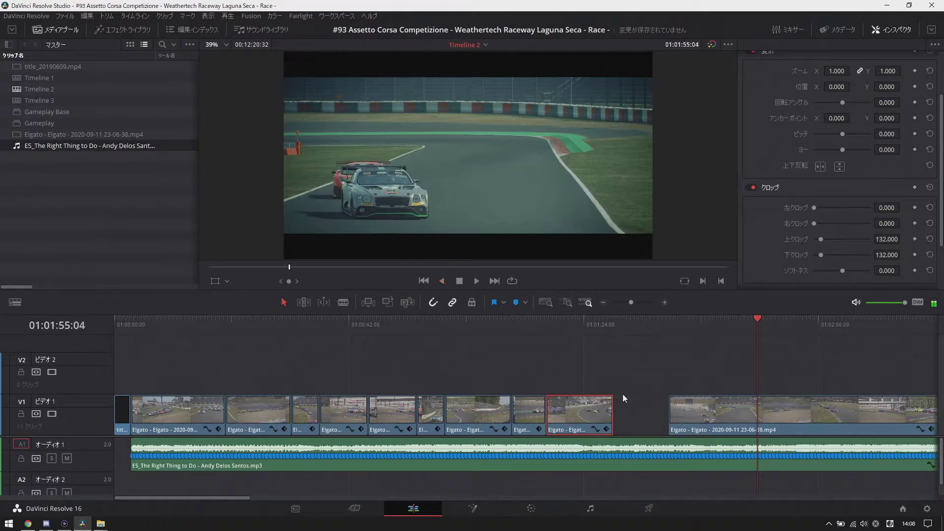
pyautogui.press('k')
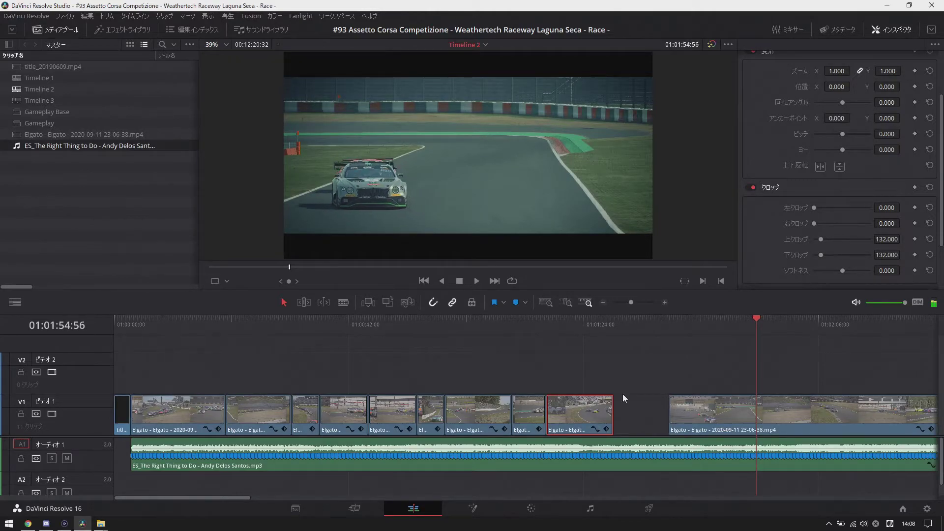
pyautogui.press('l')
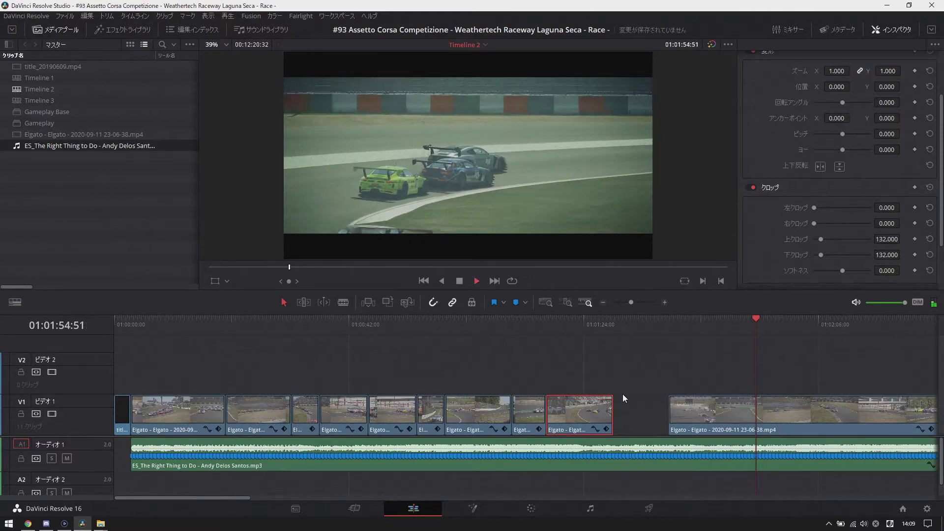
pyautogui.press('j')
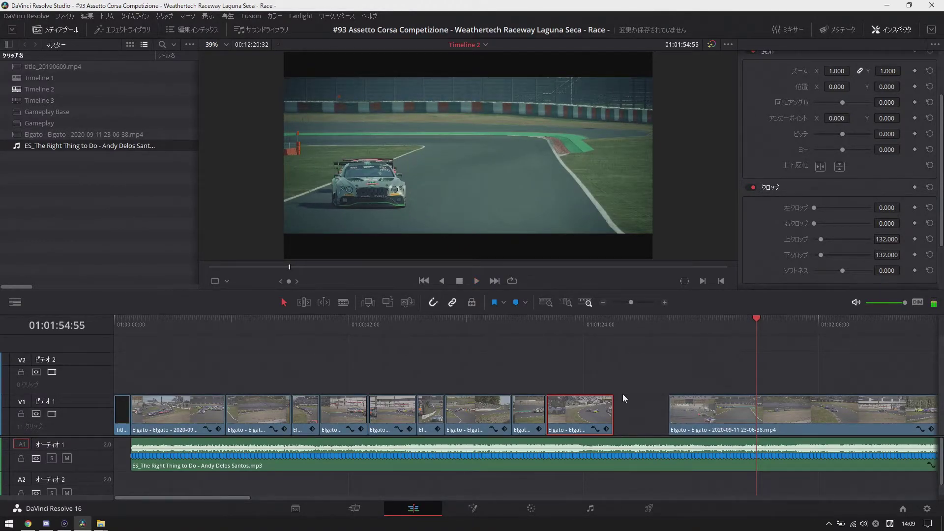
pyautogui.press('l')
pyautogui.press('Left')
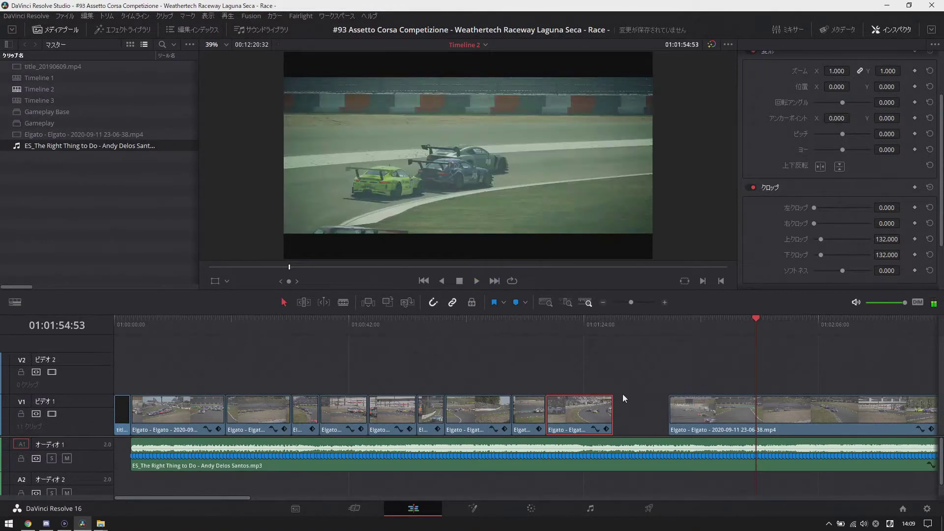
pyautogui.click(789, 418)
# Step: Split the long clip and drop the first piece right after the edited clips
pyautogui.hotkey('ctrl', 'b')
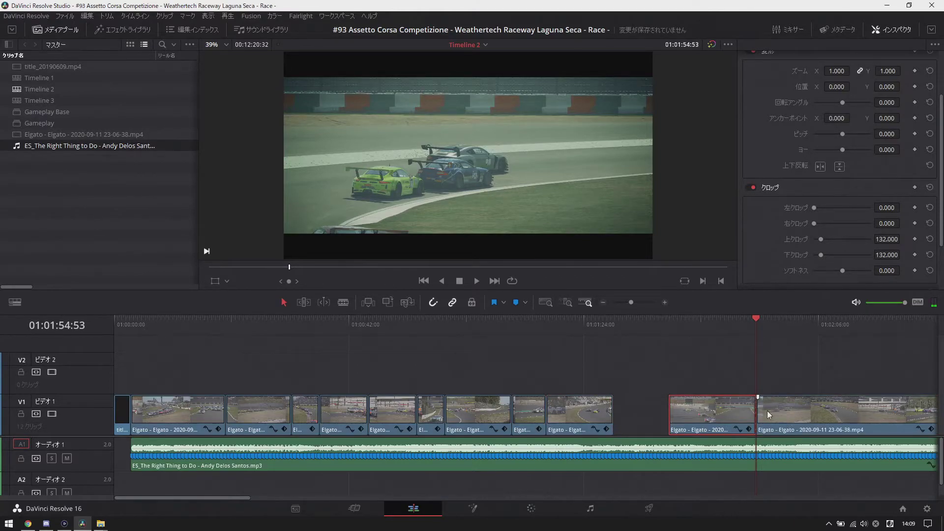
pyautogui.moveTo(710, 419); pyautogui.dragTo(655, 386)
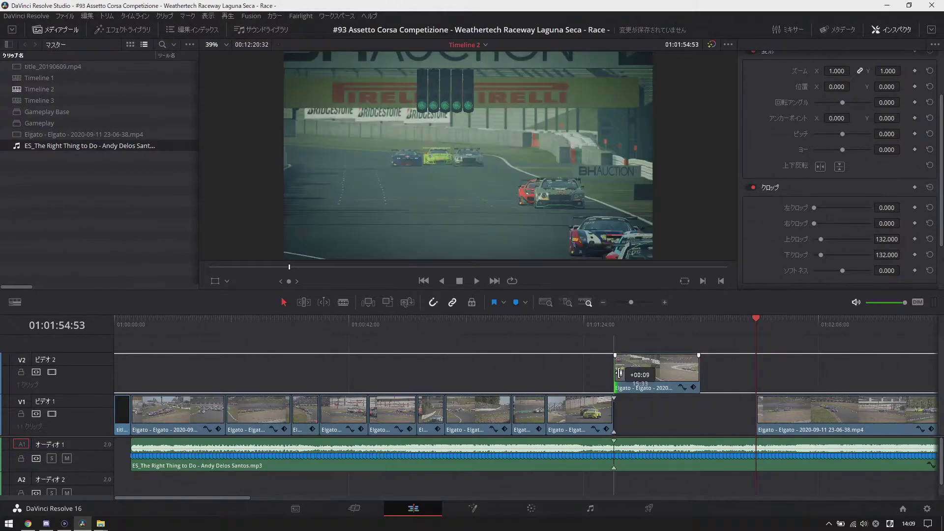
pyautogui.moveTo(644, 379); pyautogui.dragTo(644, 402)
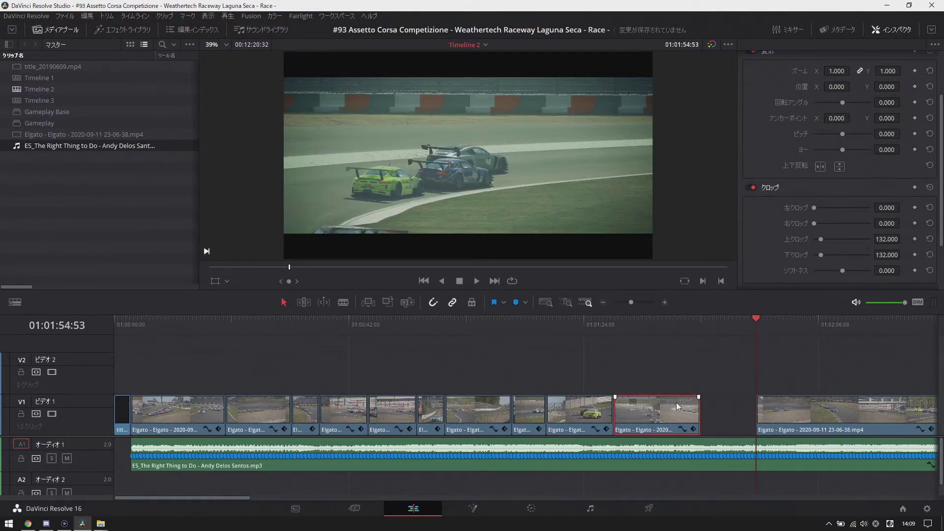
pyautogui.press('space')
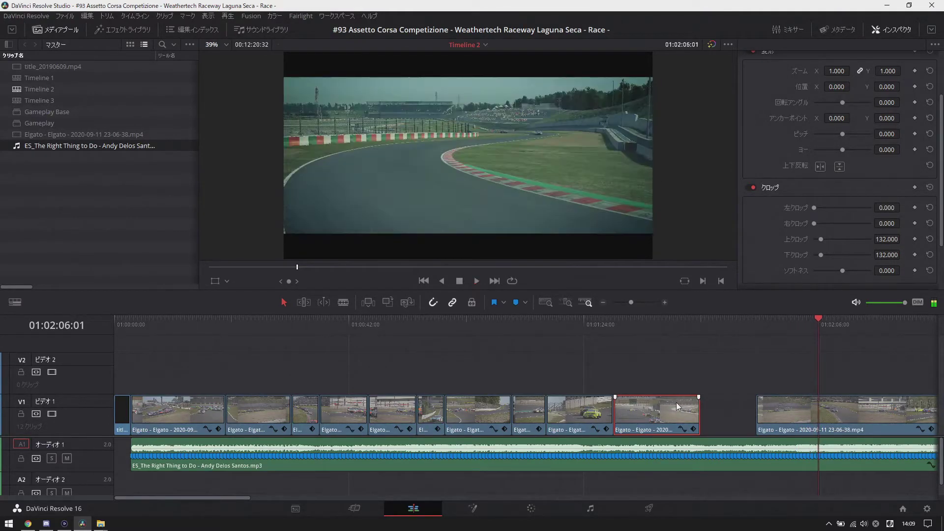
# Step: Split off the next short piece and slide it flush against the previous clip
pyautogui.press('j')
pyautogui.press('k')
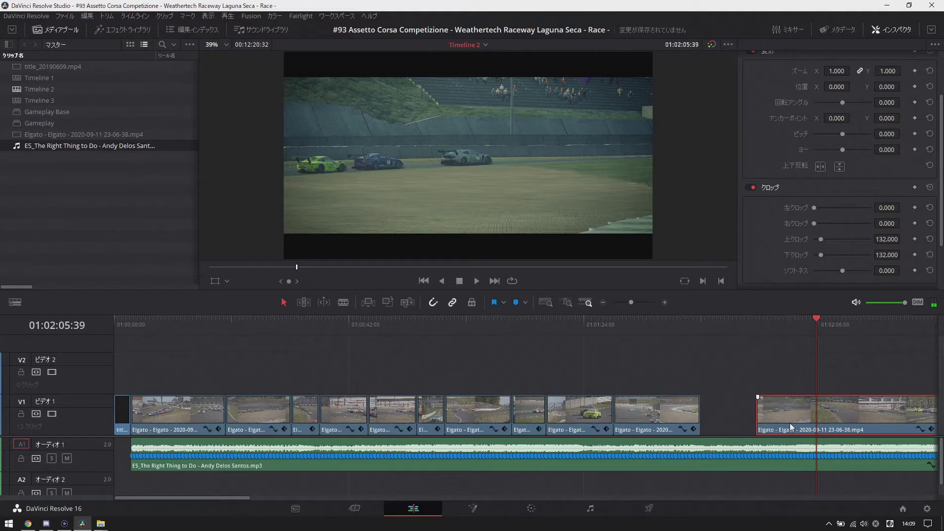
pyautogui.hotkey('ctrl', '\\')
pyautogui.moveTo(787, 409); pyautogui.dragTo(744, 387)
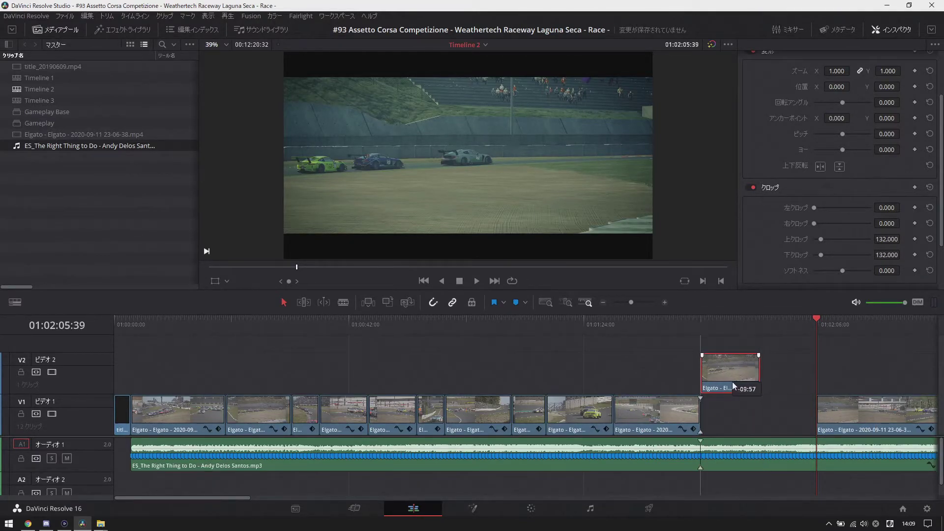
pyautogui.moveTo(730, 382); pyautogui.dragTo(720, 398)
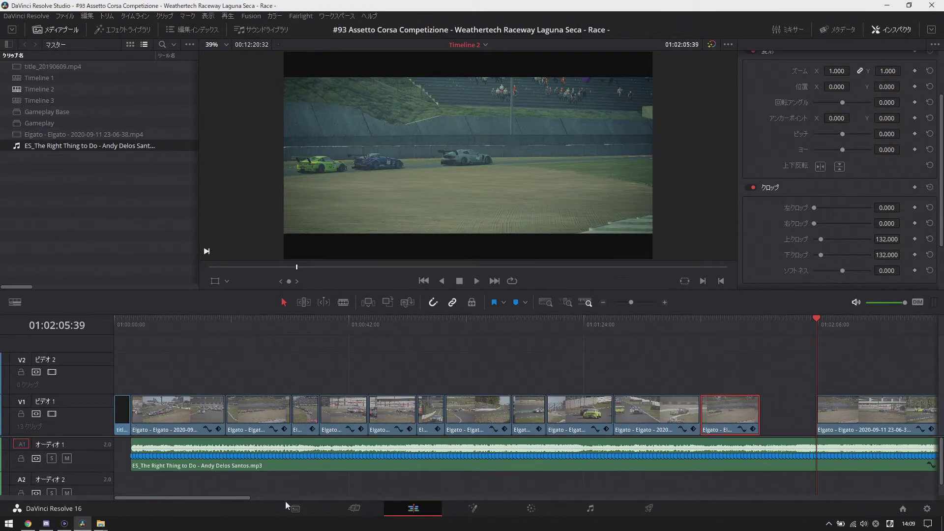
pyautogui.moveTo(248, 497); pyautogui.dragTo(326, 507)
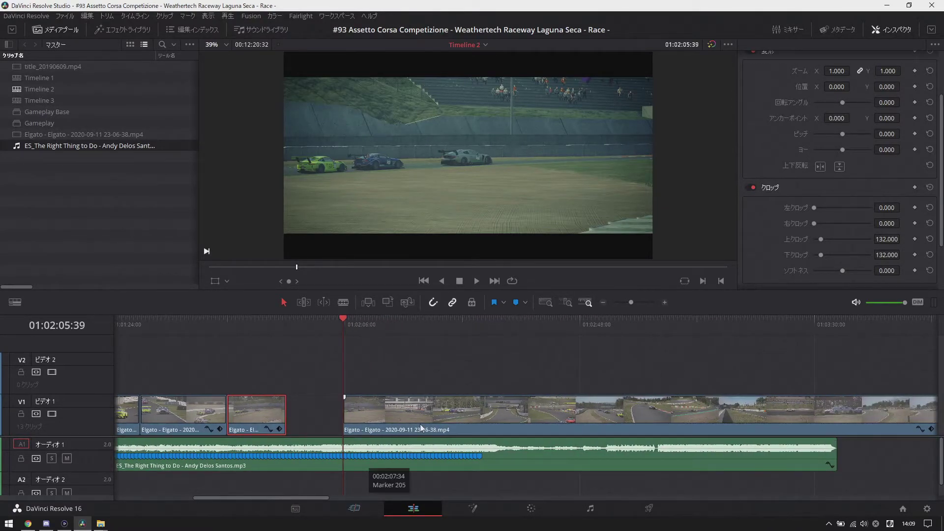
pyautogui.click(346, 319)
pyautogui.moveTo(346, 317); pyautogui.dragTo(610, 331)
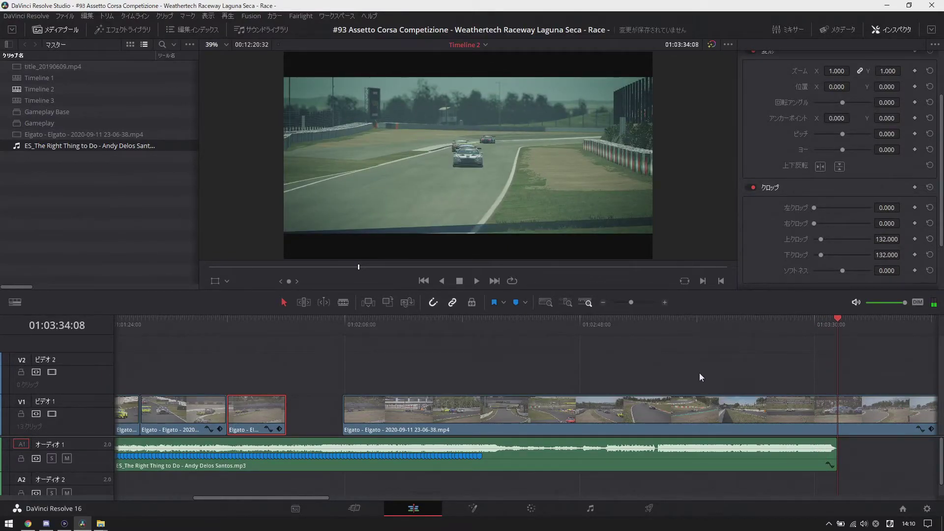
pyautogui.press('space')
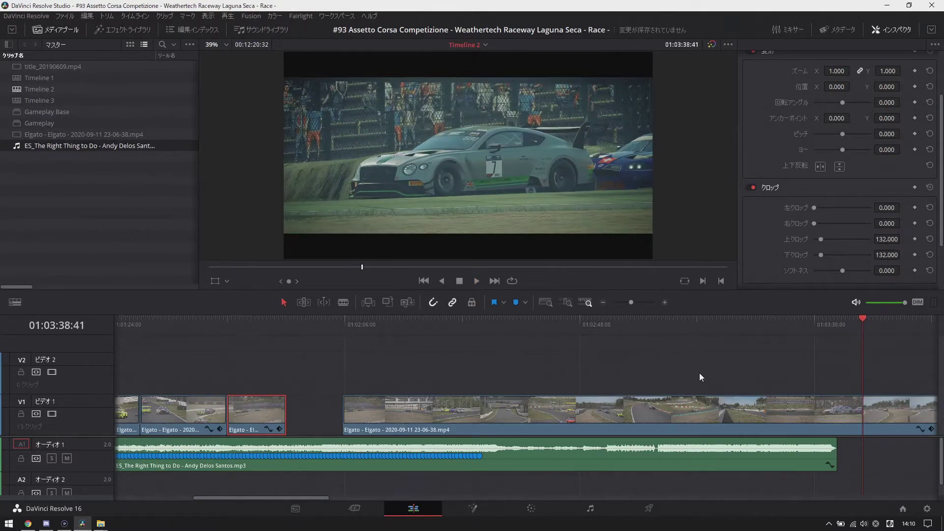
pyautogui.press('space')
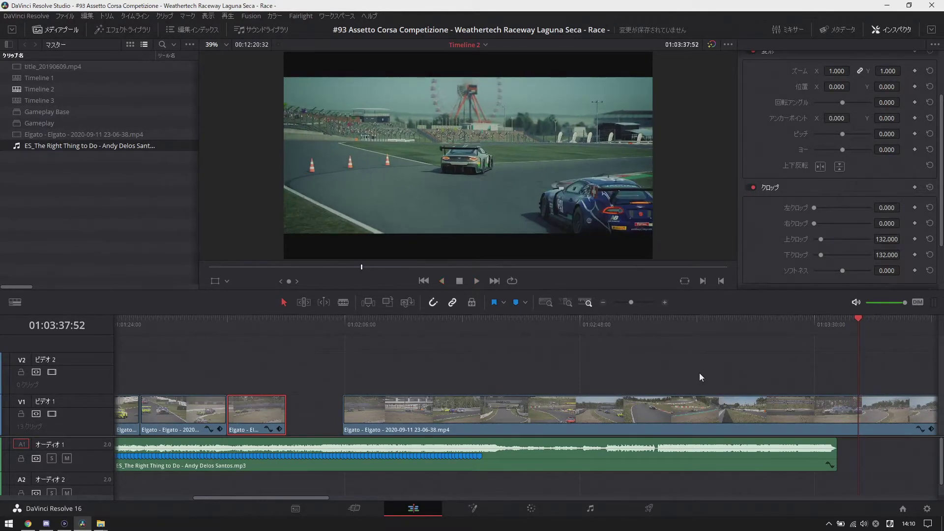
pyautogui.press('j')
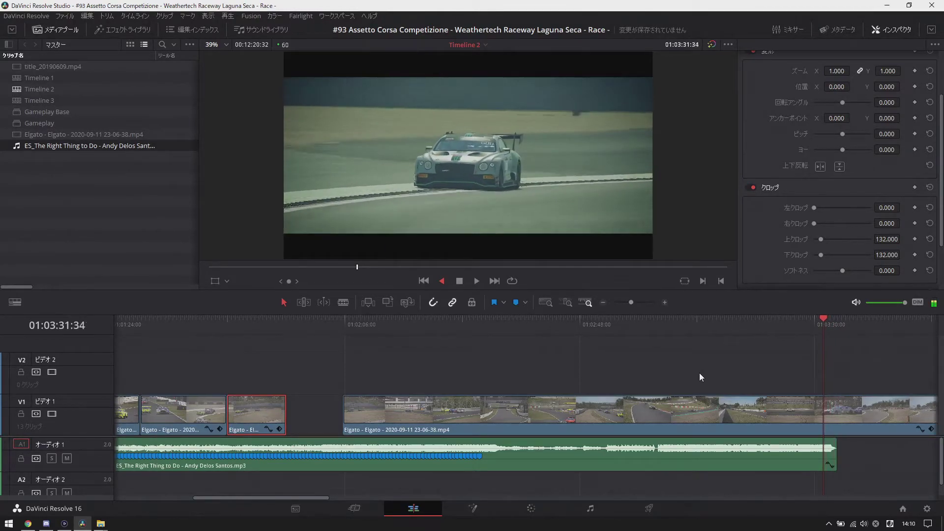
pyautogui.press('l')
pyautogui.press('k')
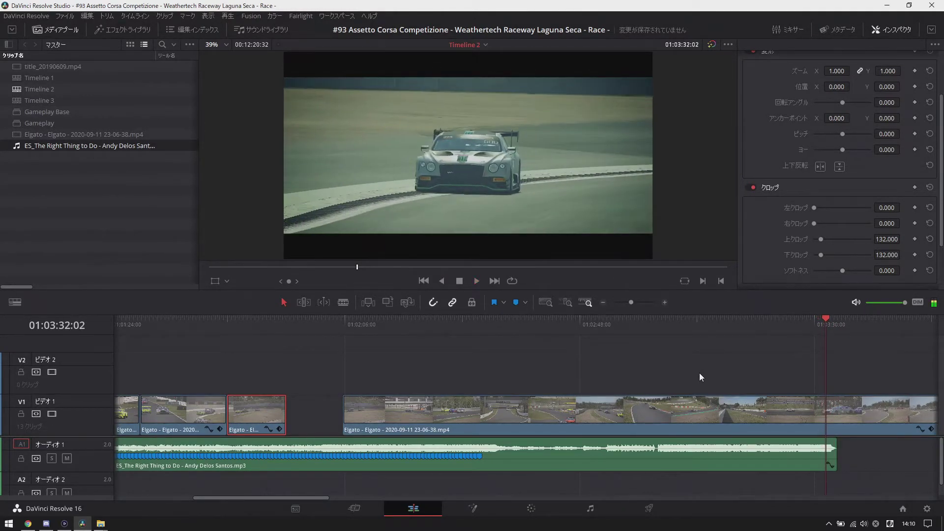
pyautogui.press('j')
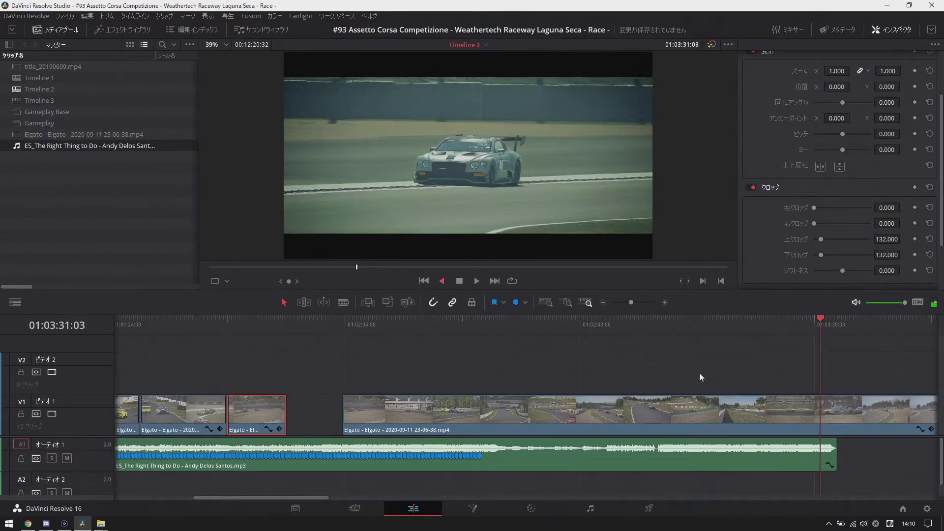
pyautogui.press('k')
pyautogui.press('Right')
pyautogui.press('Right')
pyautogui.press('Right')
pyautogui.press('Right')
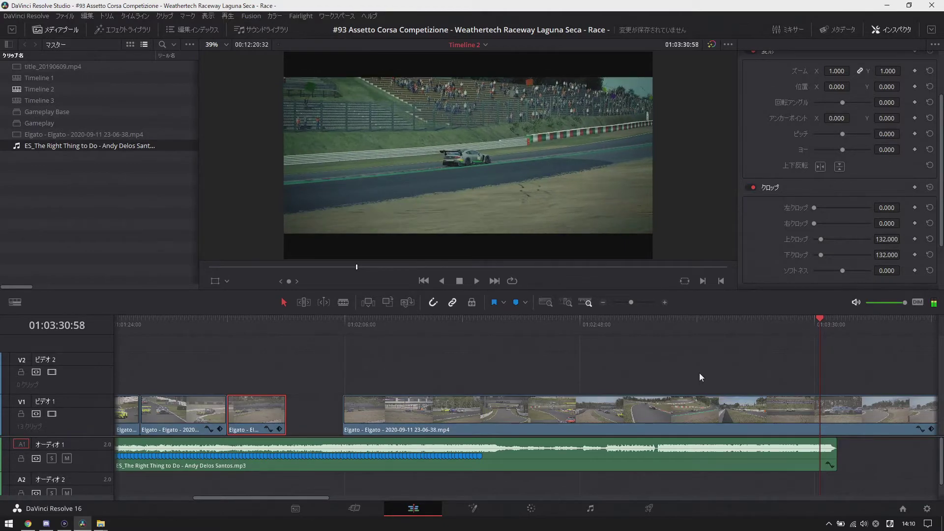
pyautogui.press('Right')
pyautogui.press('Right')
pyautogui.press('Right')
pyautogui.press('Left')
pyautogui.press('Left')
pyautogui.click(765, 408)
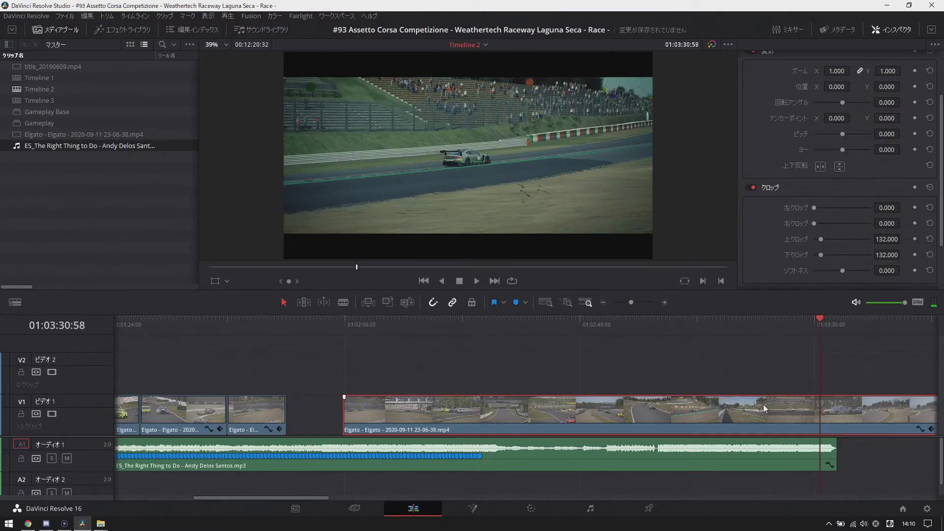
# Step: Delete the part before the music-end cut, extend the clip back, and split at 01:02:17:23
pyautogui.hotkey('ctrl', 'b')
pyautogui.press('Delete')
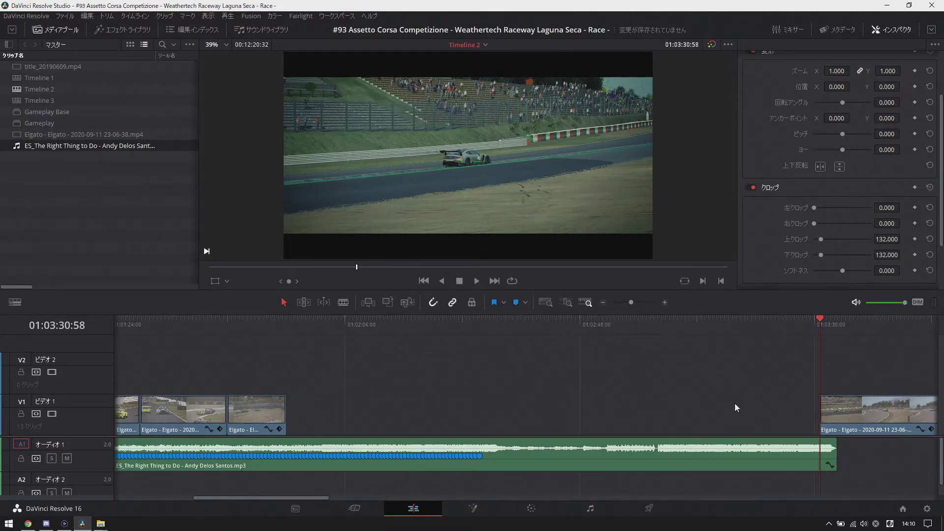
pyautogui.moveTo(822, 413); pyautogui.dragTo(361, 427)
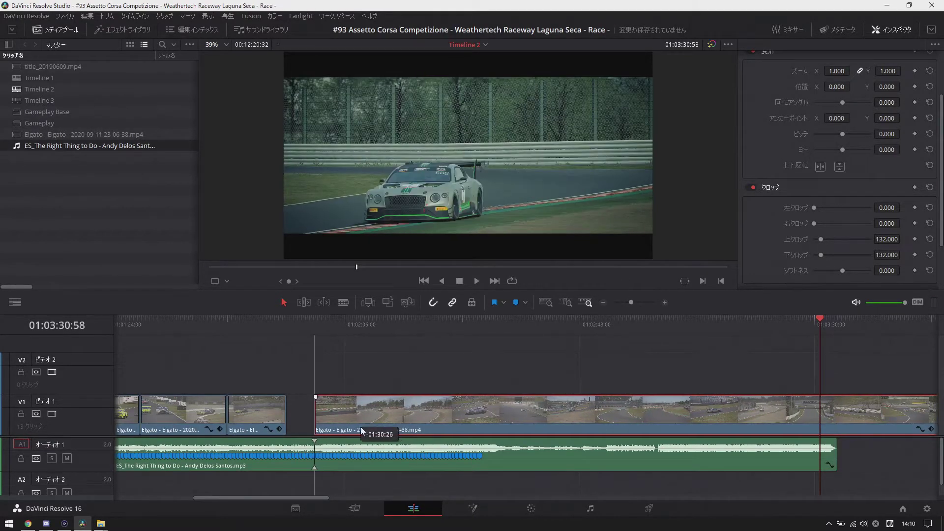
pyautogui.moveTo(314, 325); pyautogui.dragTo(382, 327)
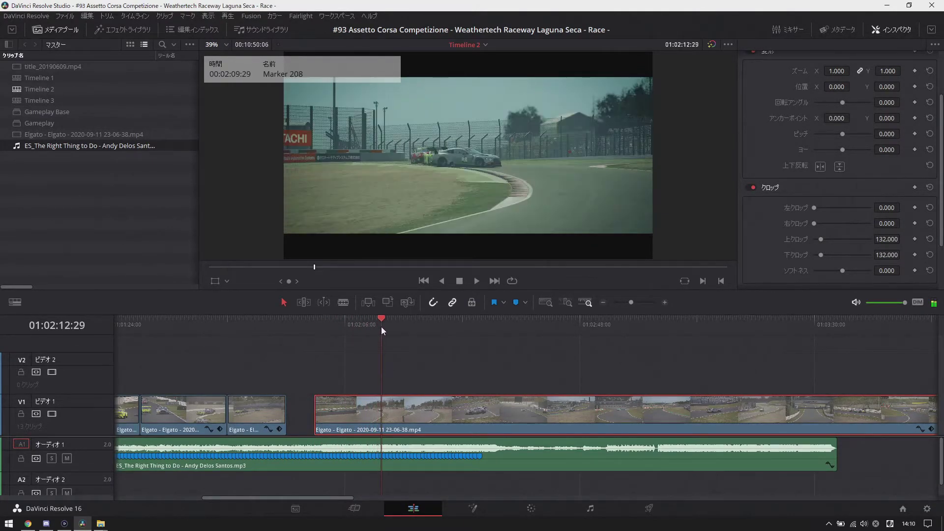
pyautogui.press('space')
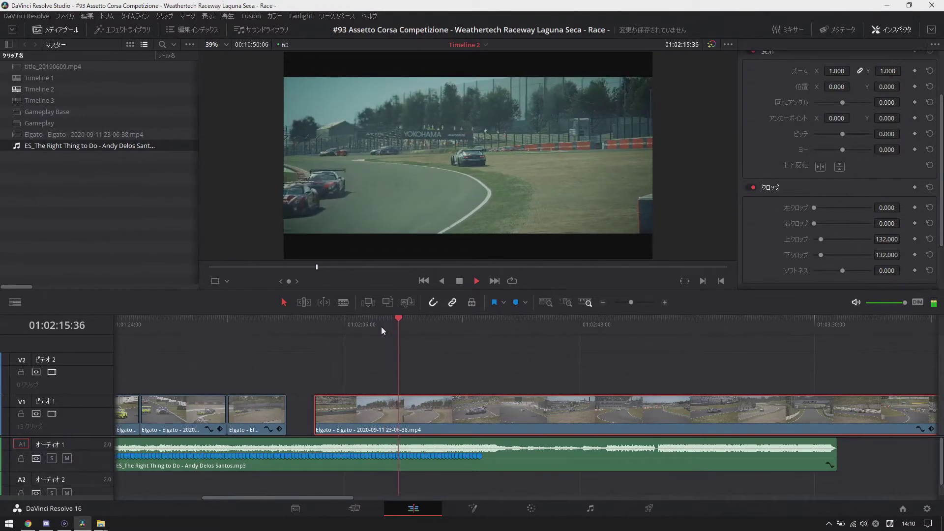
pyautogui.press('space')
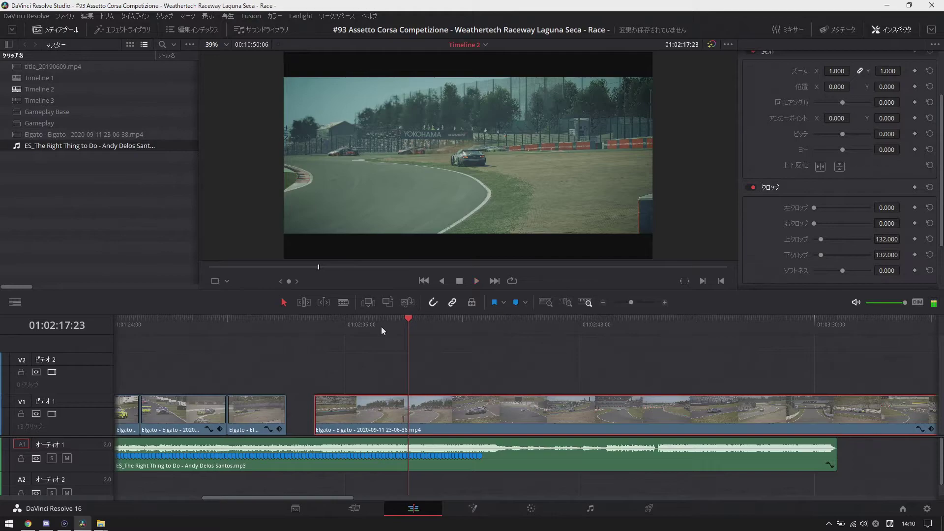
pyautogui.hotkey('ctrl', 'b')
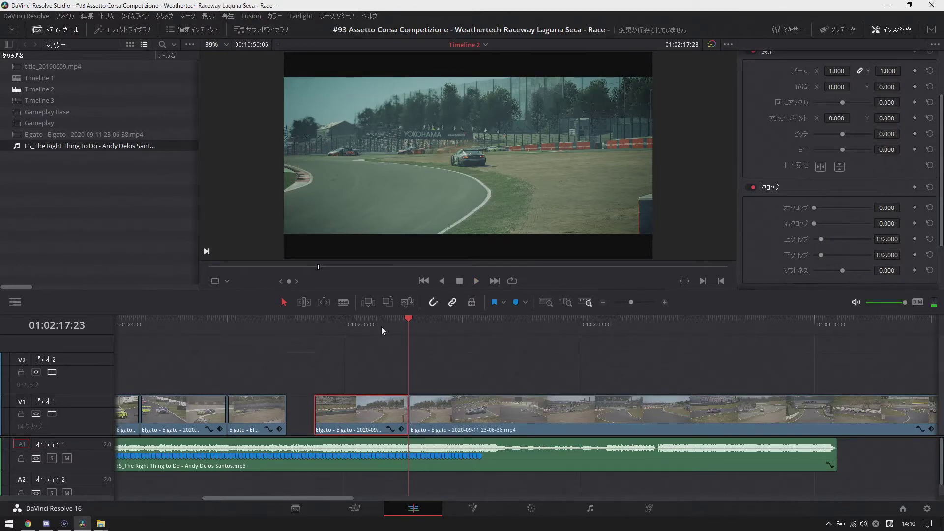
# Step: Scrub ahead to the game menu and split the gameplay clip at 01:06:39:46
pyautogui.moveTo(414, 326); pyautogui.dragTo(518, 332)
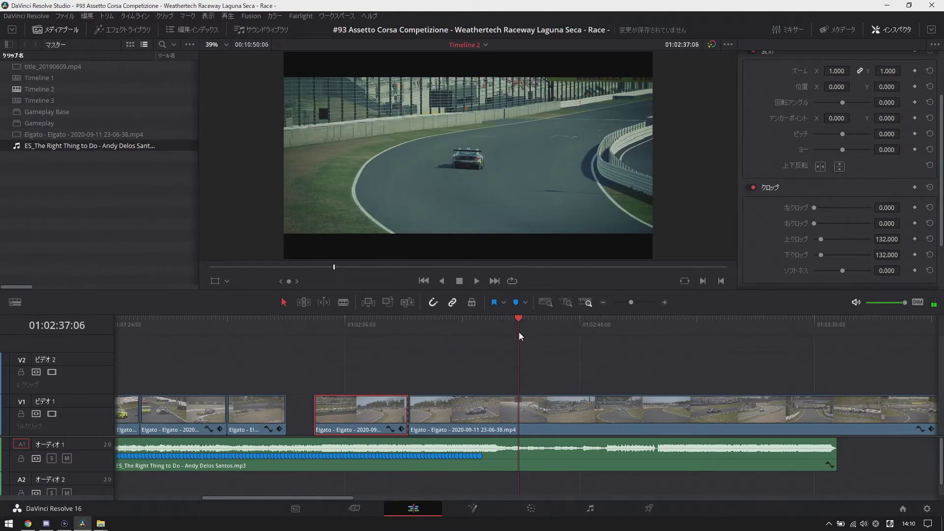
pyautogui.moveTo(518, 332); pyautogui.dragTo(769, 329)
pyautogui.moveTo(634, 308); pyautogui.dragTo(629, 309)
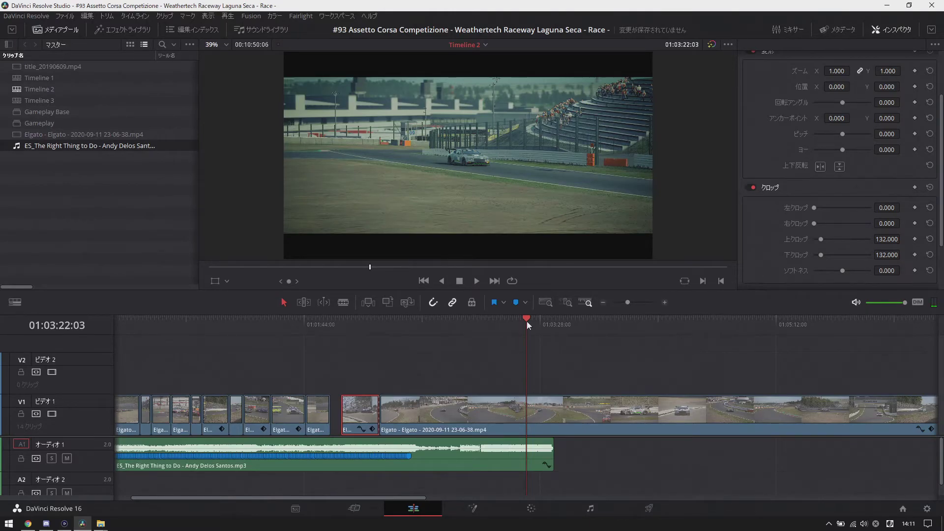
pyautogui.moveTo(526, 320); pyautogui.dragTo(681, 339)
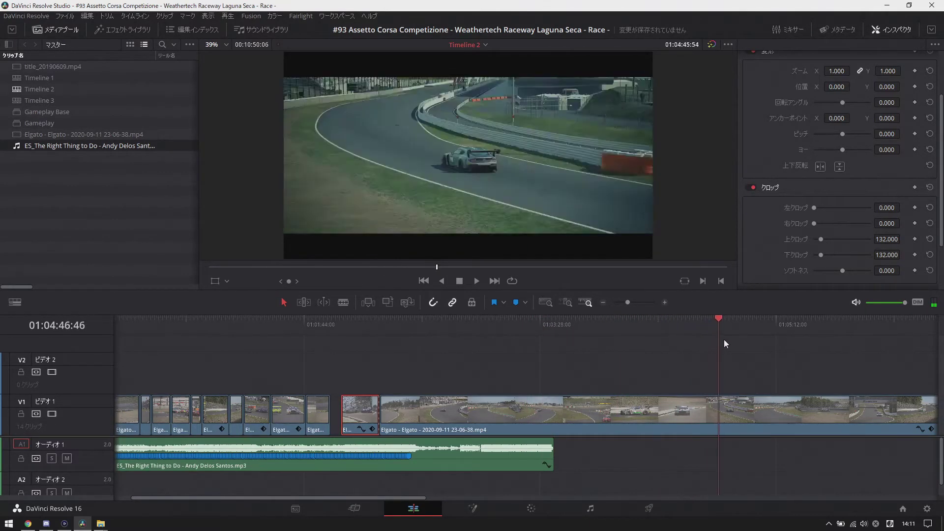
pyautogui.moveTo(681, 340); pyautogui.dragTo(861, 347)
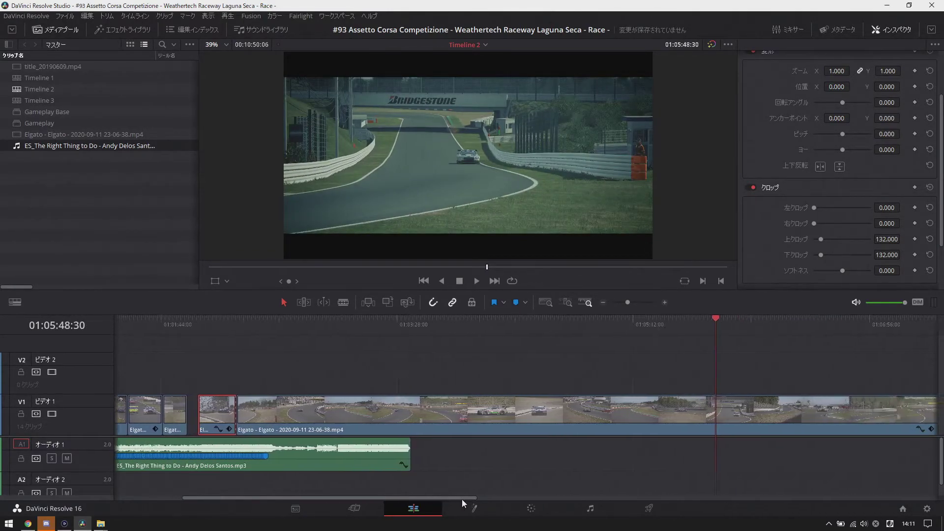
pyautogui.moveTo(401, 498); pyautogui.dragTo(590, 498)
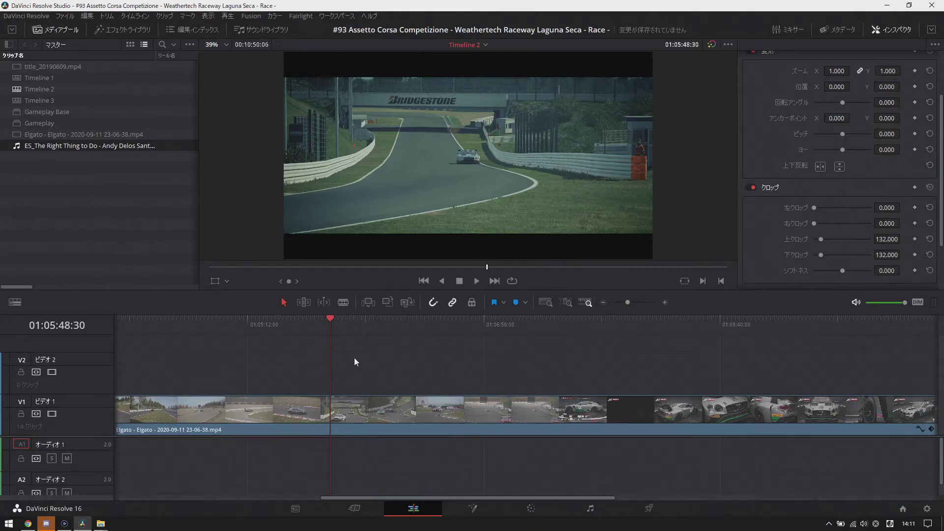
pyautogui.moveTo(330, 324)
pyautogui.mouseDown()
pyautogui.moveTo(593, 347)
pyautogui.moveTo(438, 338)
pyautogui.moveTo(454, 339)
pyautogui.mouseUp()
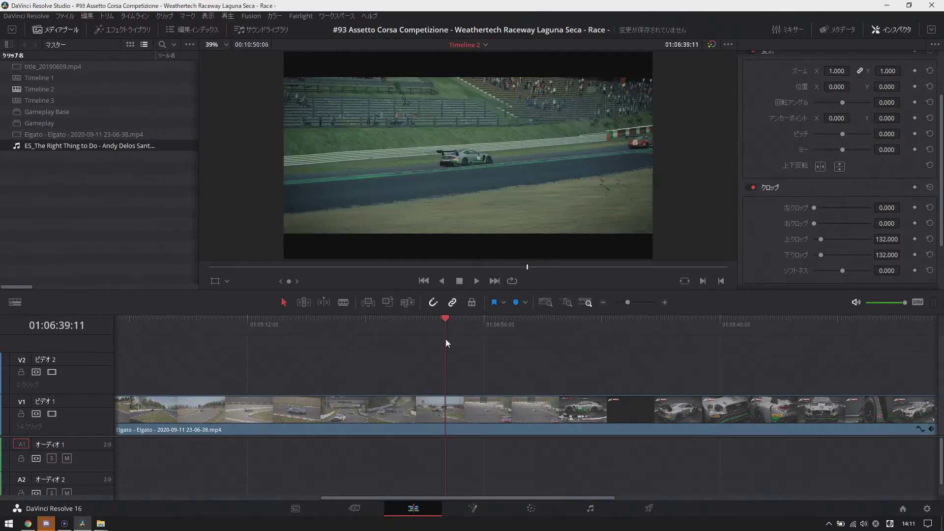
pyautogui.moveTo(453, 339); pyautogui.dragTo(446, 338)
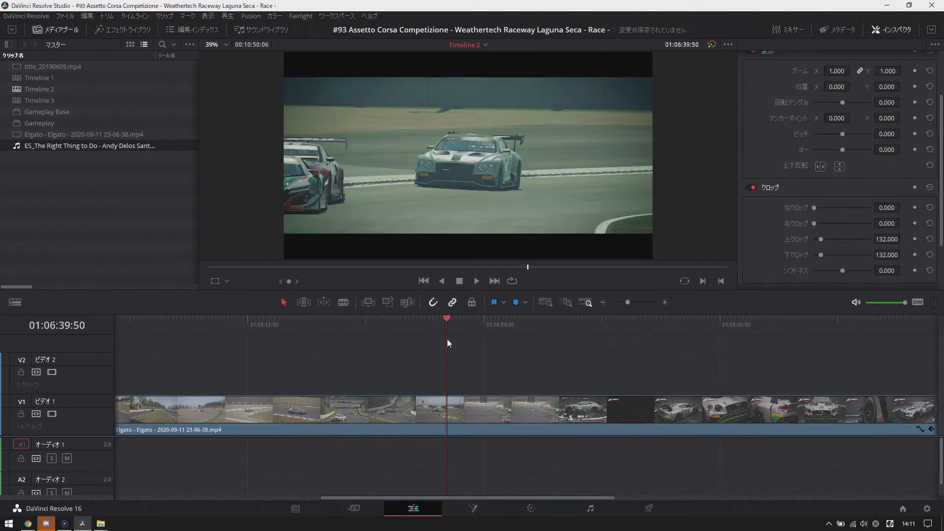
pyautogui.press('j')
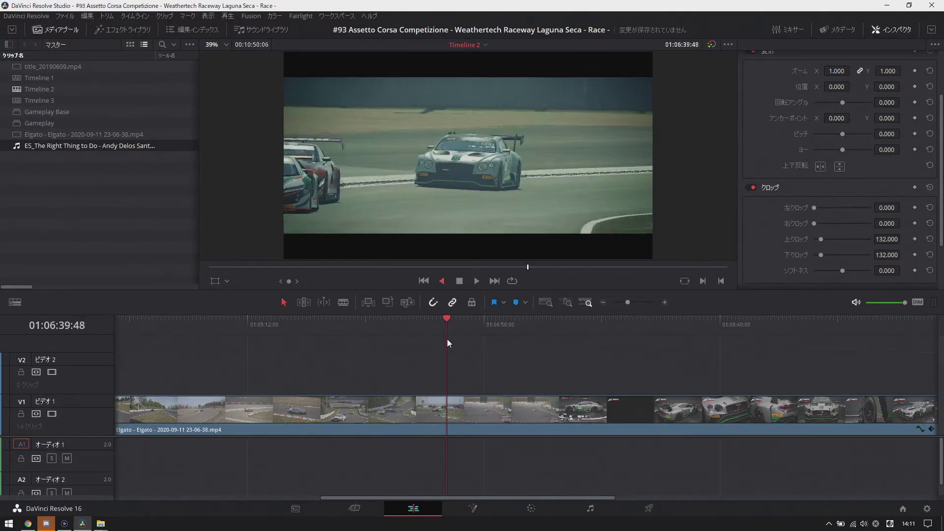
pyautogui.press('l')
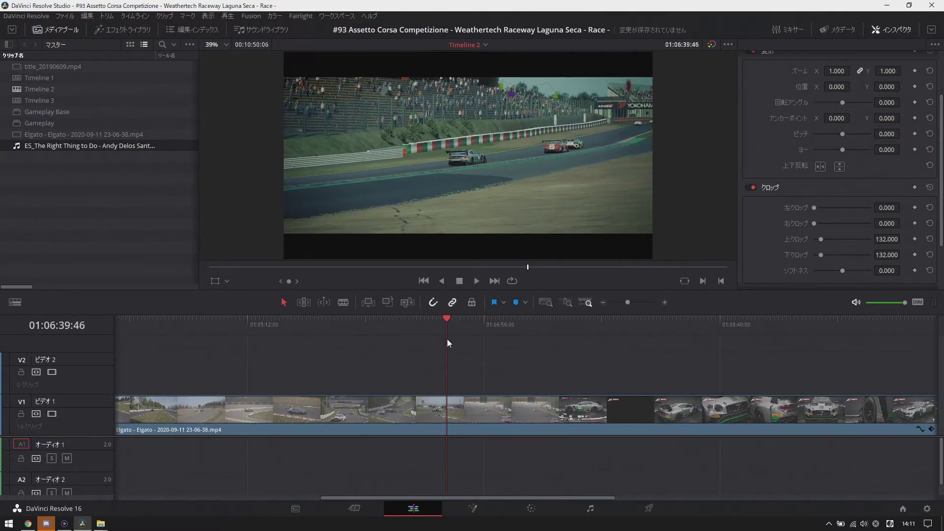
pyautogui.press('Left')
pyautogui.press('Left')
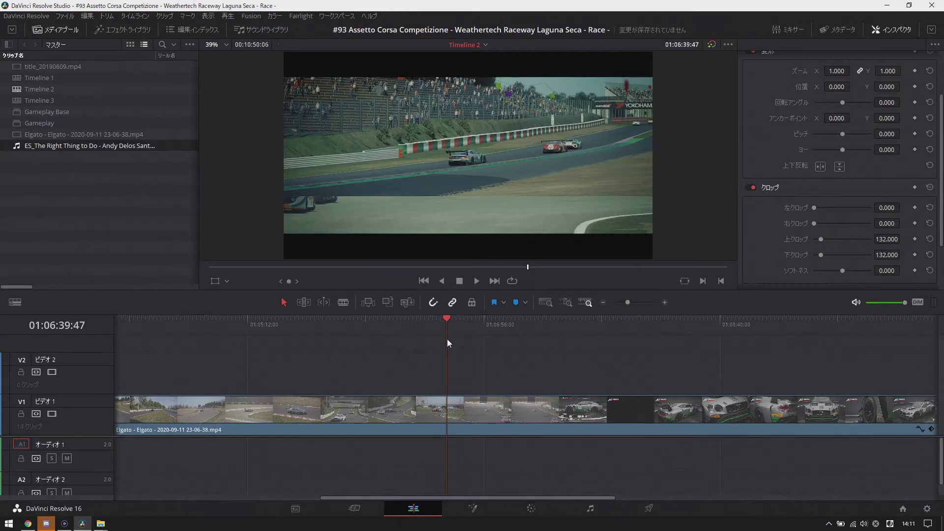
pyautogui.press('Left')
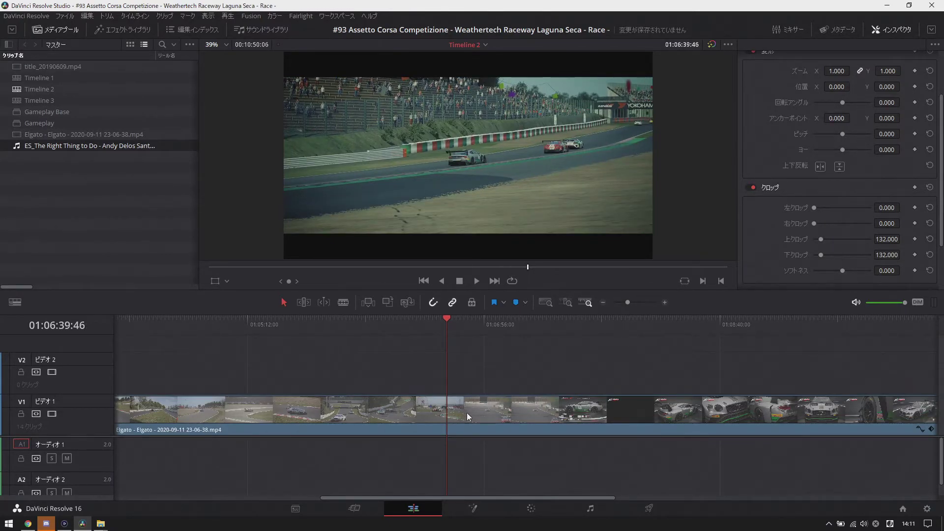
pyautogui.click(467, 412)
pyautogui.hotkey('ctrl', 'b')
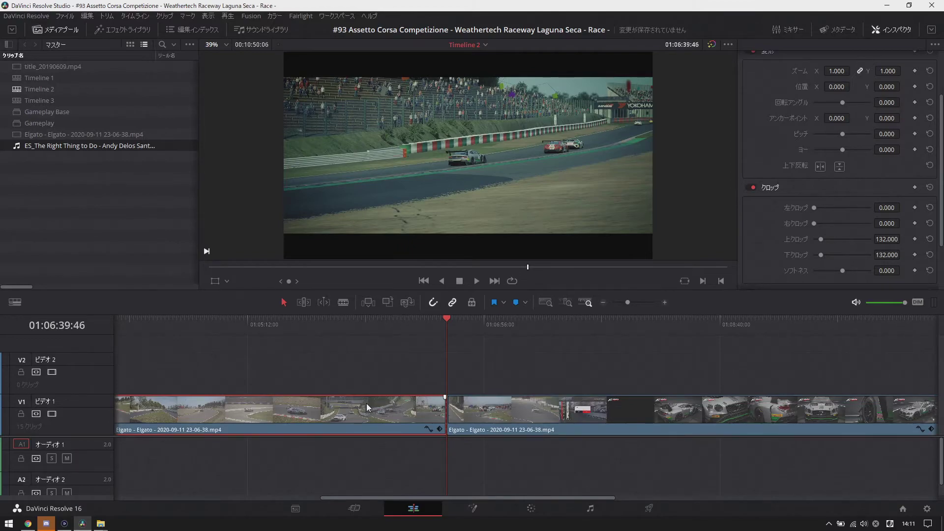
# Step: Delete the footage before the 01:06:39:46 cut and close the gap at 01:02:30
pyautogui.press('BackSpace')
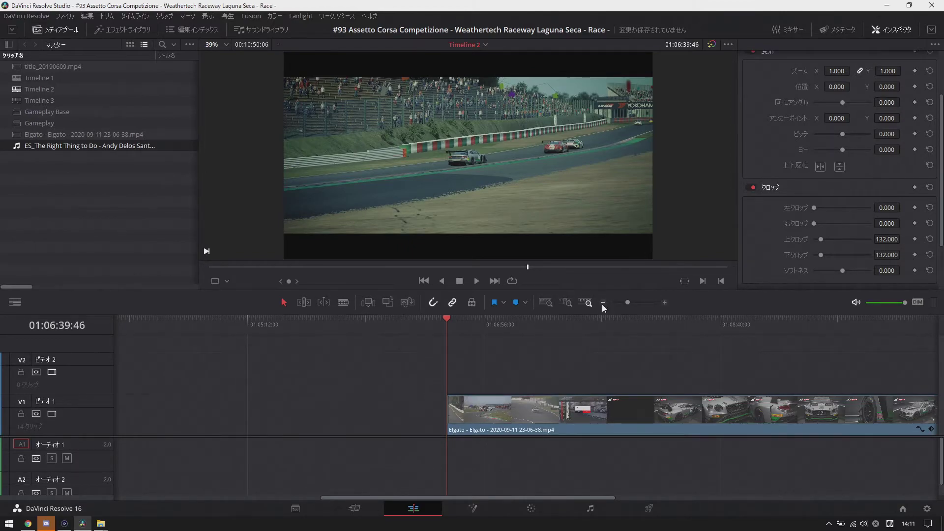
pyautogui.click(623, 303)
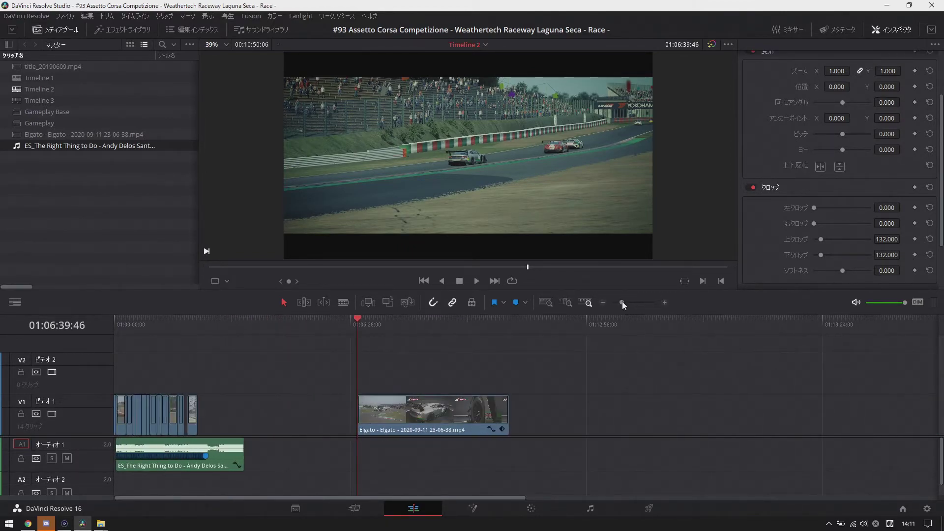
pyautogui.hotkey('ctrl', 'z')
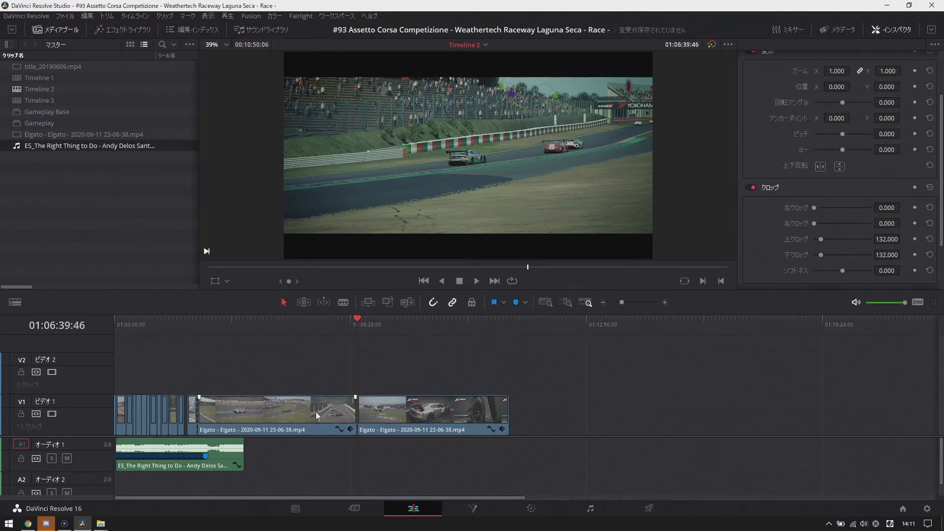
pyautogui.moveTo(200, 330); pyautogui.dragTo(207, 324)
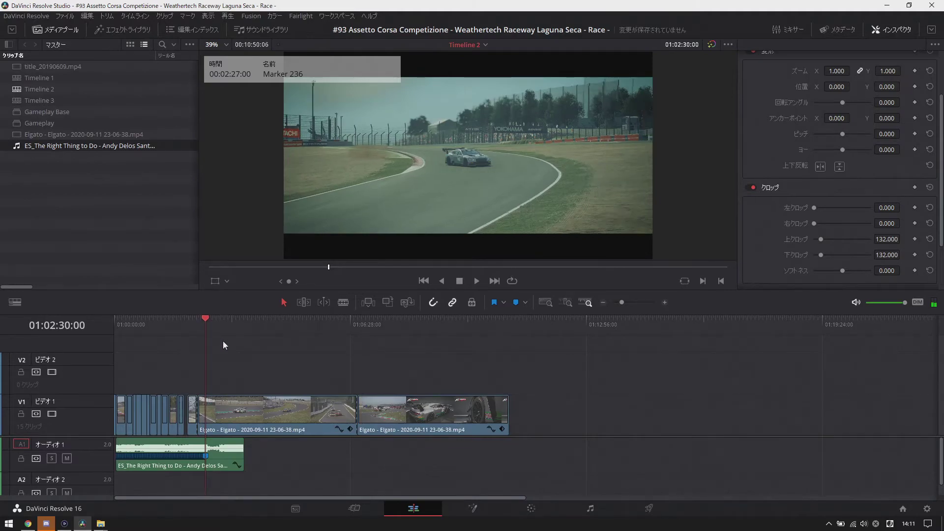
pyautogui.press('BackSpace')
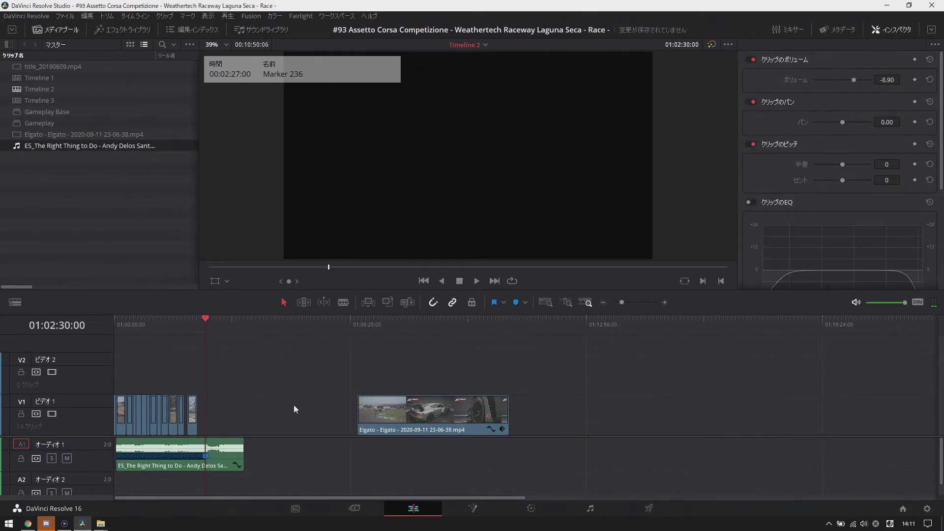
pyautogui.moveTo(382, 402); pyautogui.dragTo(230, 418)
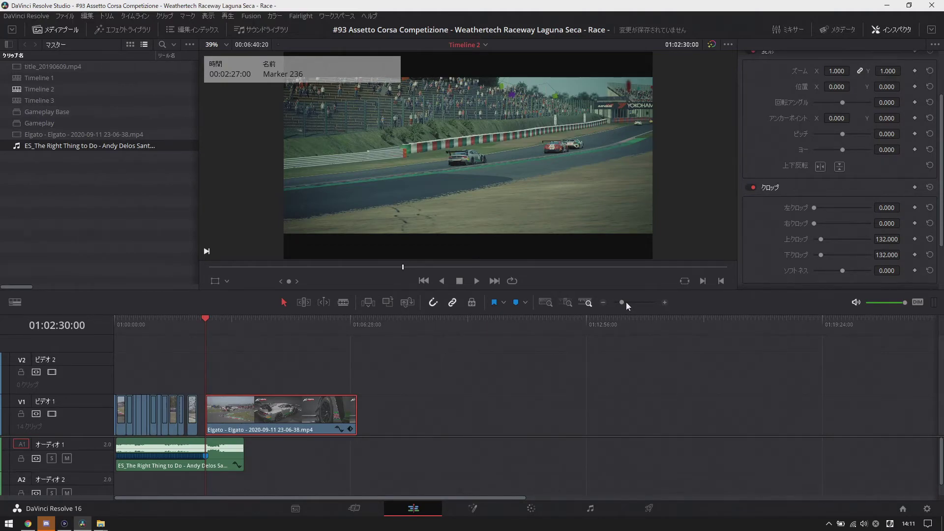
pyautogui.moveTo(627, 303); pyautogui.dragTo(632, 302)
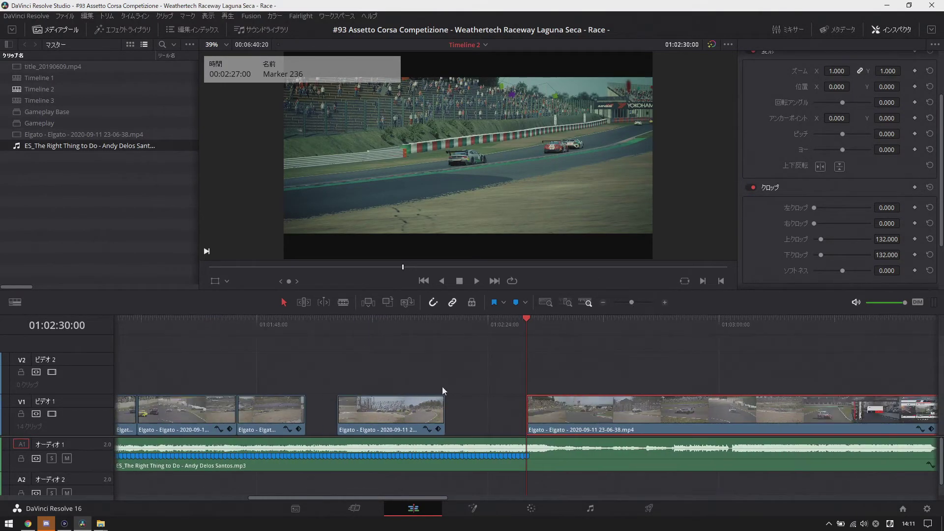
# Step: Move the long final clip left, split it, and butt its opening piece against the earlier clips
pyautogui.moveTo(394, 413)
pyautogui.mouseDown()
pyautogui.moveTo(359, 391)
pyautogui.moveTo(335, 401)
pyautogui.mouseUp()
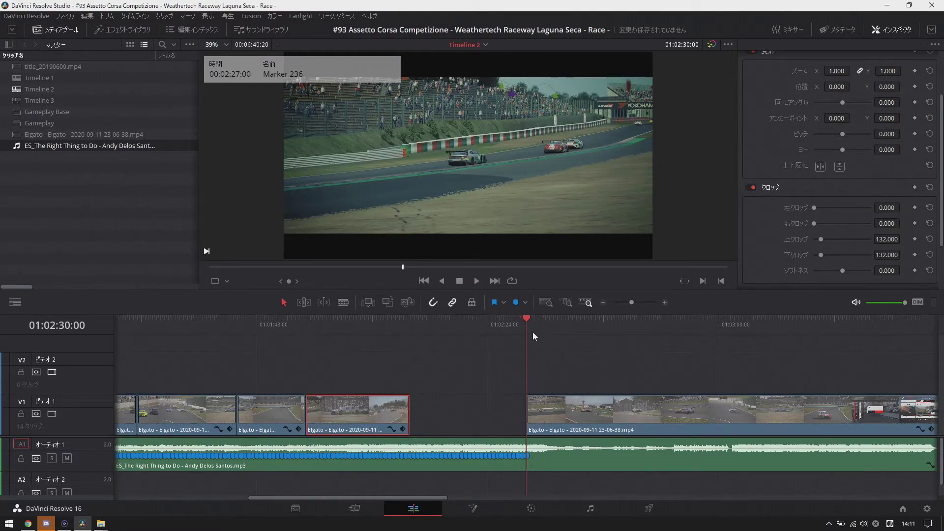
pyautogui.moveTo(592, 411); pyautogui.dragTo(515, 411)
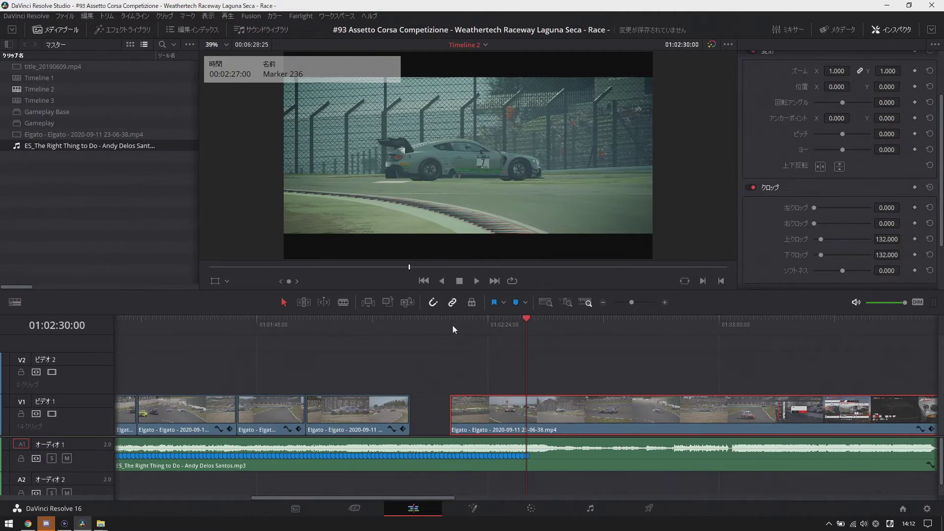
pyautogui.click(453, 326)
pyautogui.press('space')
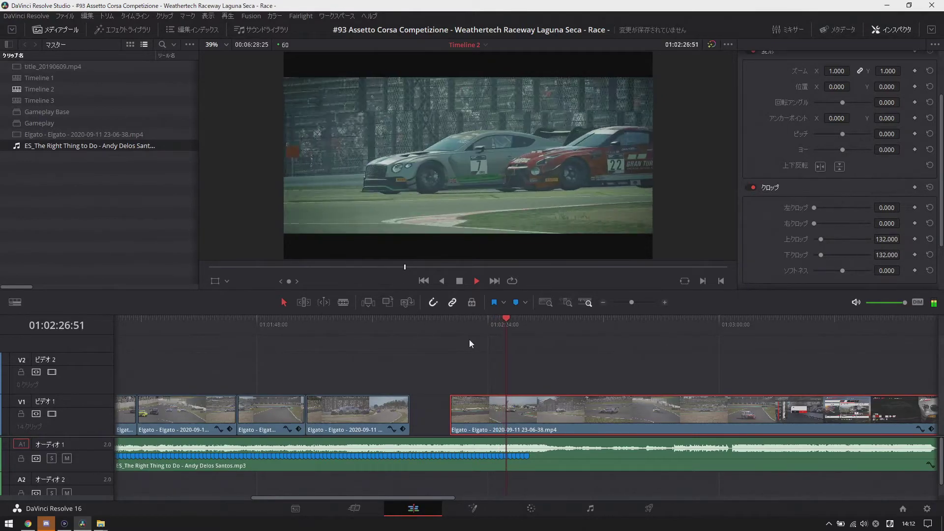
pyautogui.press('space')
pyautogui.press('space')
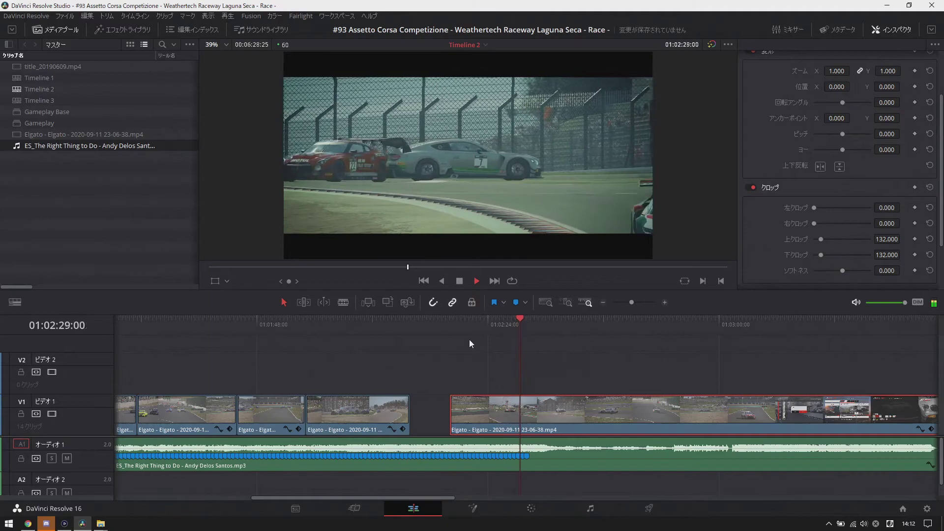
pyautogui.press('space')
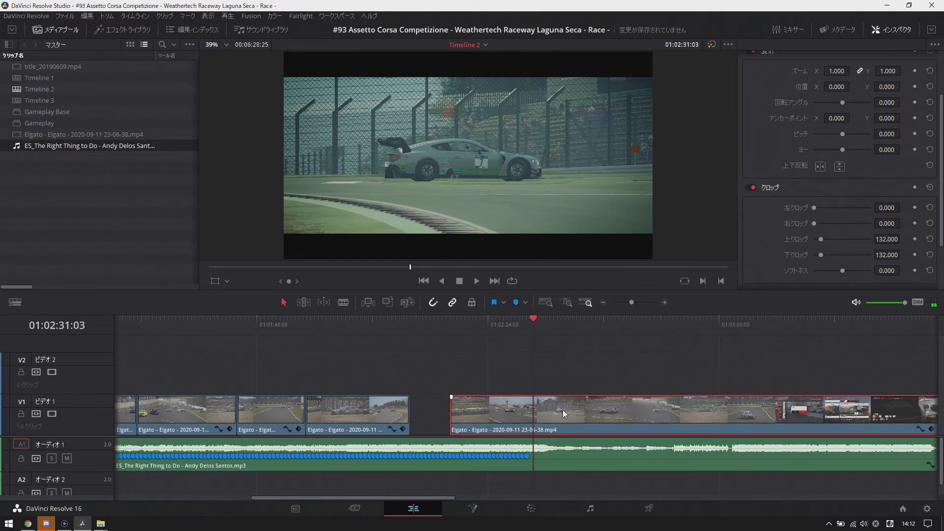
pyautogui.hotkey('ctrl', 'b')
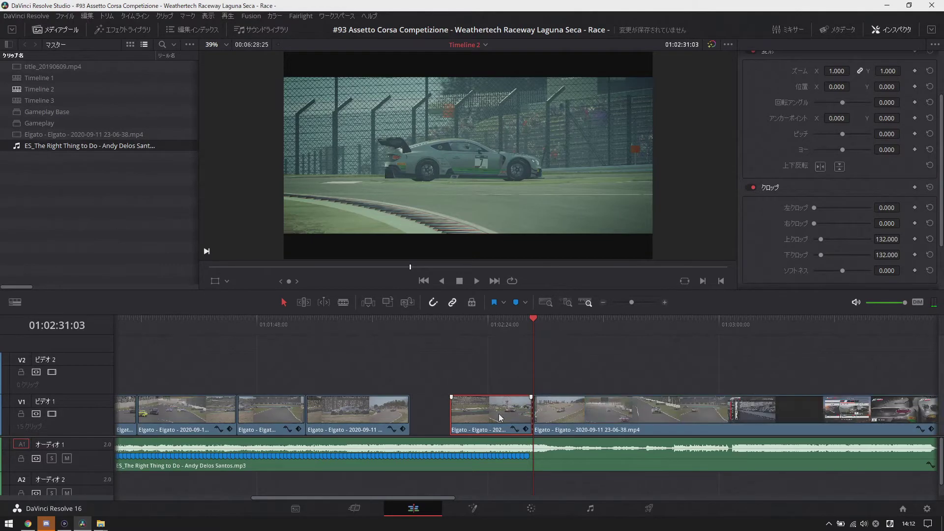
pyautogui.moveTo(498, 414)
pyautogui.mouseDown()
pyautogui.moveTo(461, 389)
pyautogui.moveTo(439, 393)
pyautogui.mouseUp()
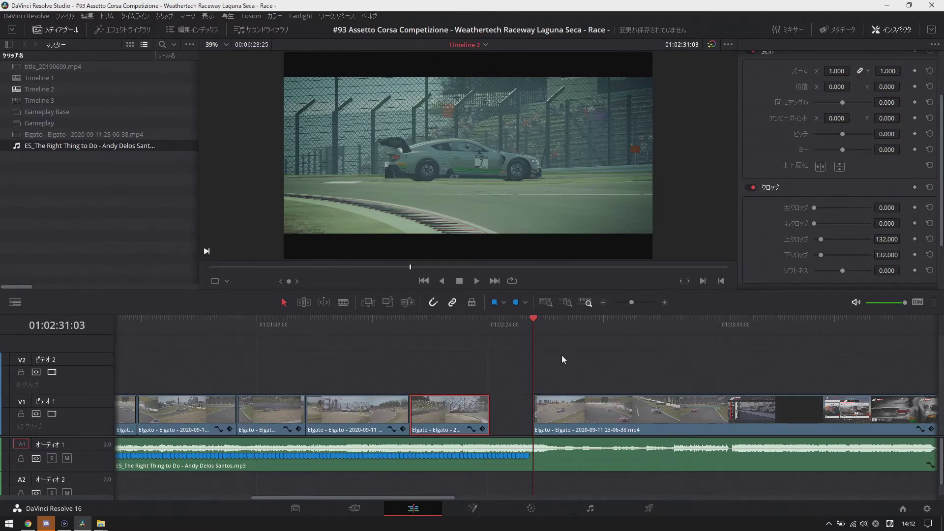
# Step: Check the new join, then delete the remainder of the long final clip
pyautogui.press('space')
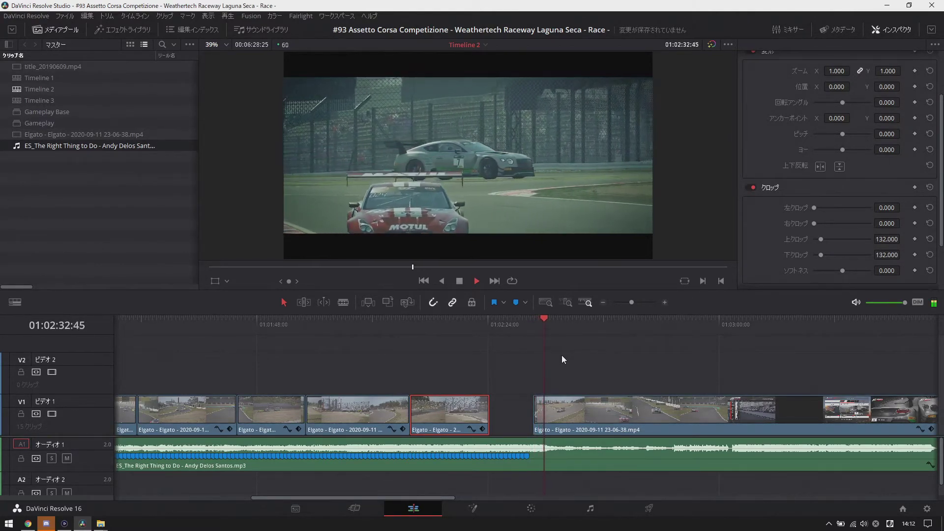
pyautogui.press('space')
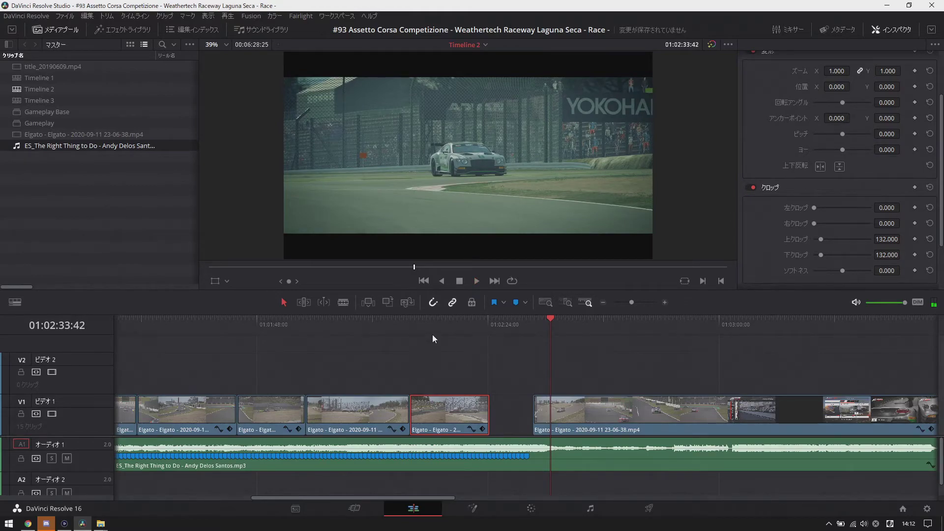
pyautogui.moveTo(434, 325); pyautogui.dragTo(470, 326)
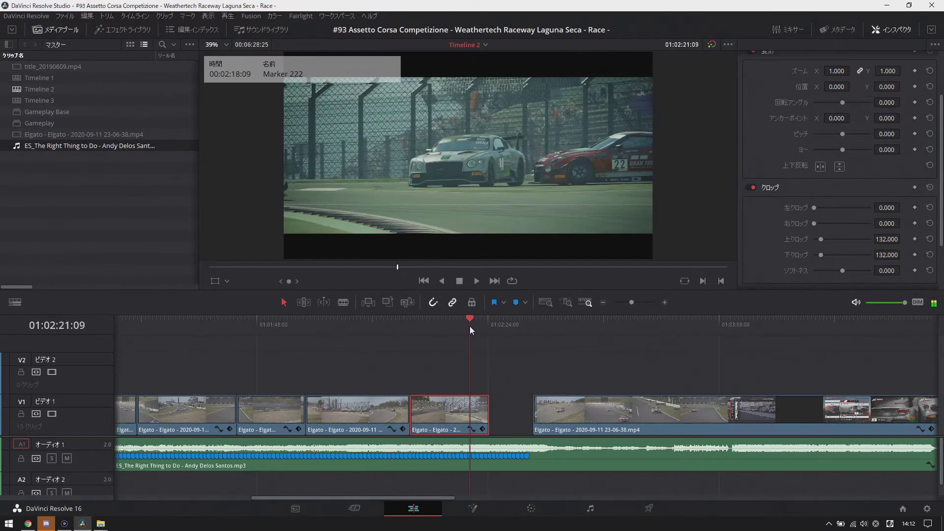
pyautogui.moveTo(470, 326); pyautogui.dragTo(478, 326)
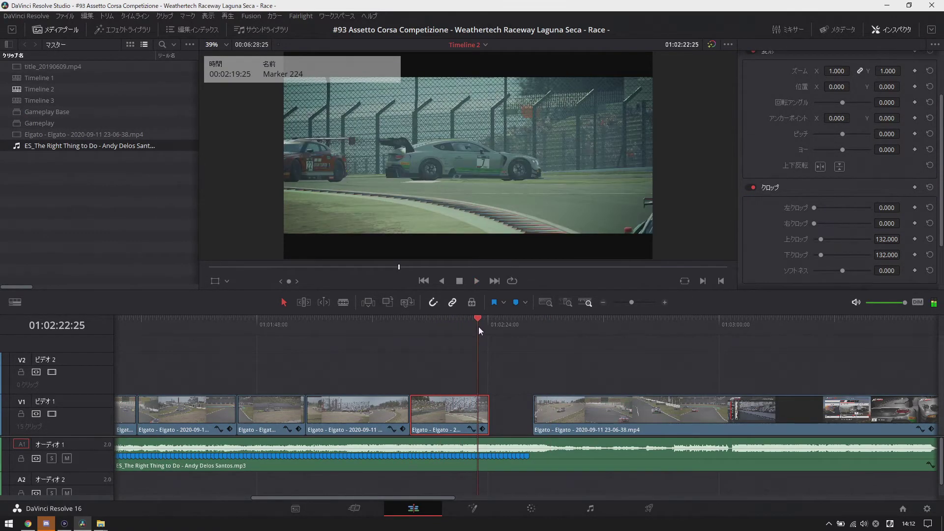
pyautogui.click(608, 414)
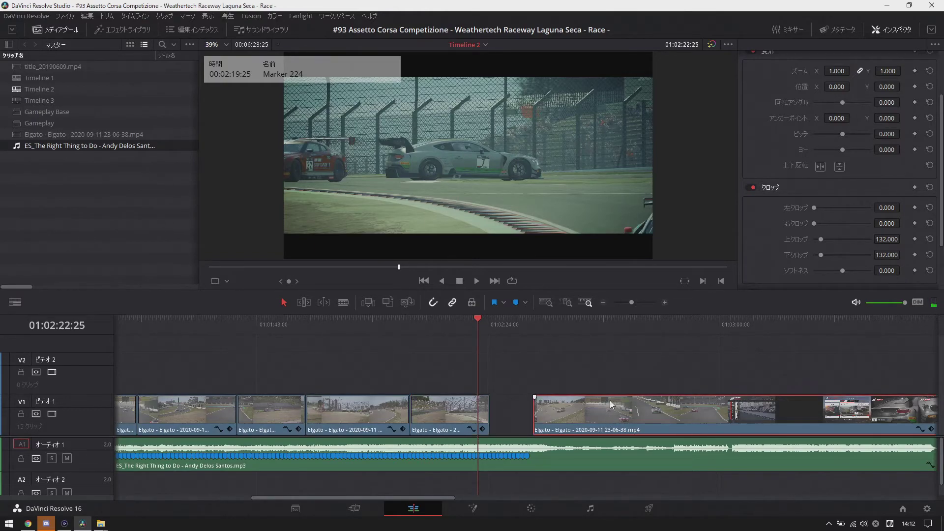
pyautogui.click(546, 327)
pyautogui.moveTo(549, 319); pyautogui.dragTo(698, 324)
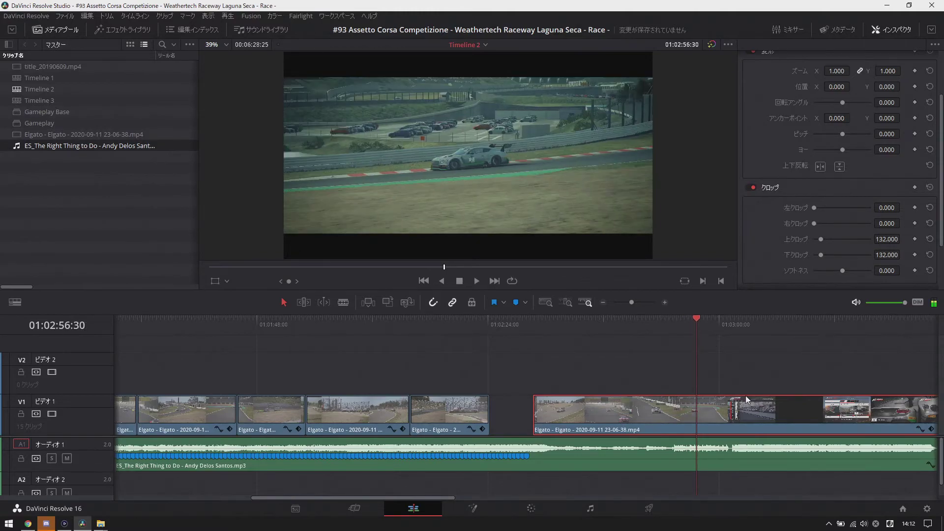
pyautogui.press('Delete')
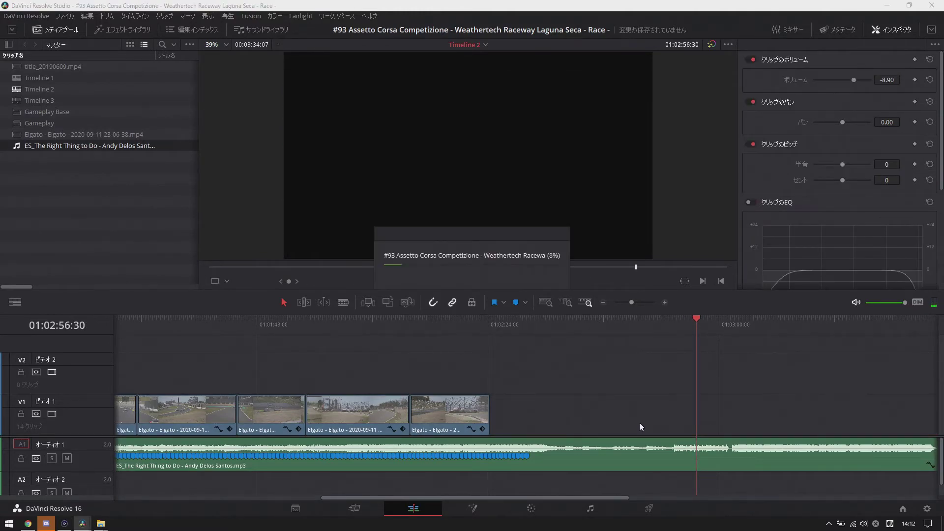
# Step: Split the last video clip and the music at 01:02:20:00 and delete everything after it
pyautogui.press('Up')
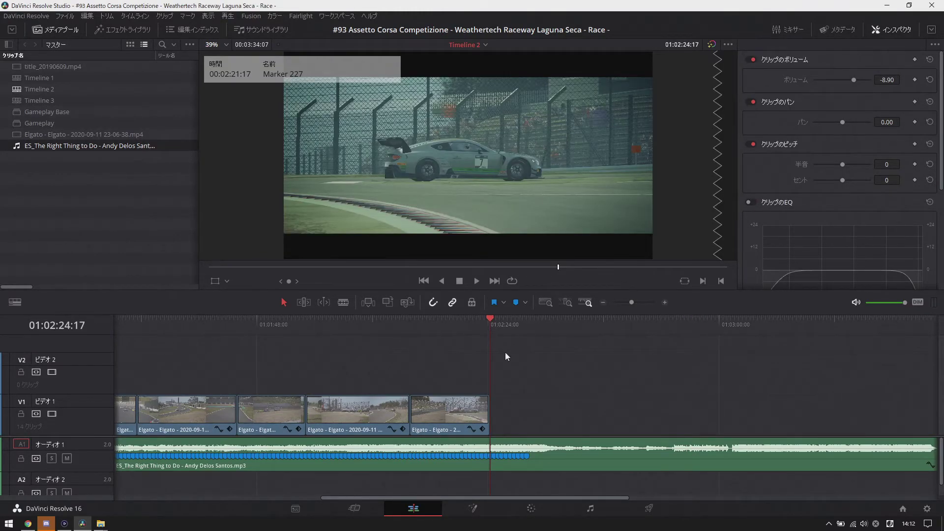
pyautogui.press('j')
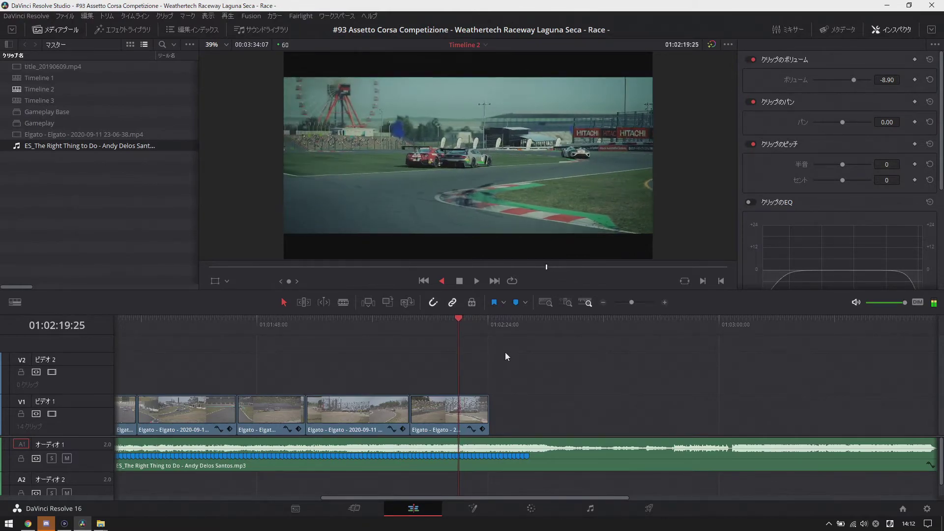
pyautogui.press('k')
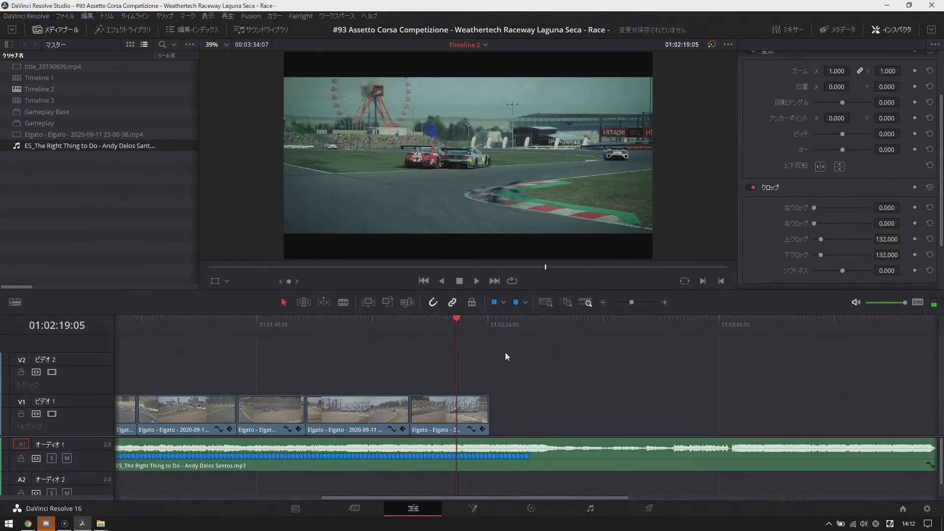
pyautogui.press('l')
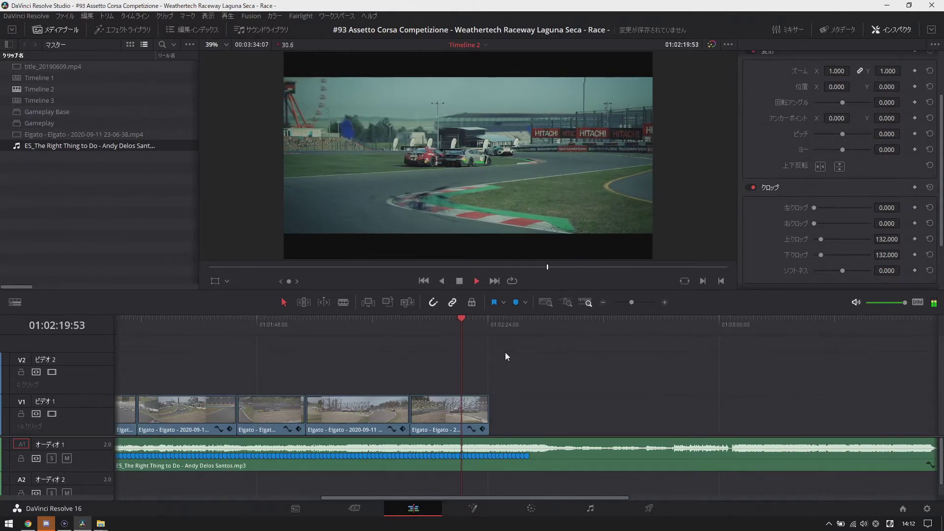
pyautogui.press('k')
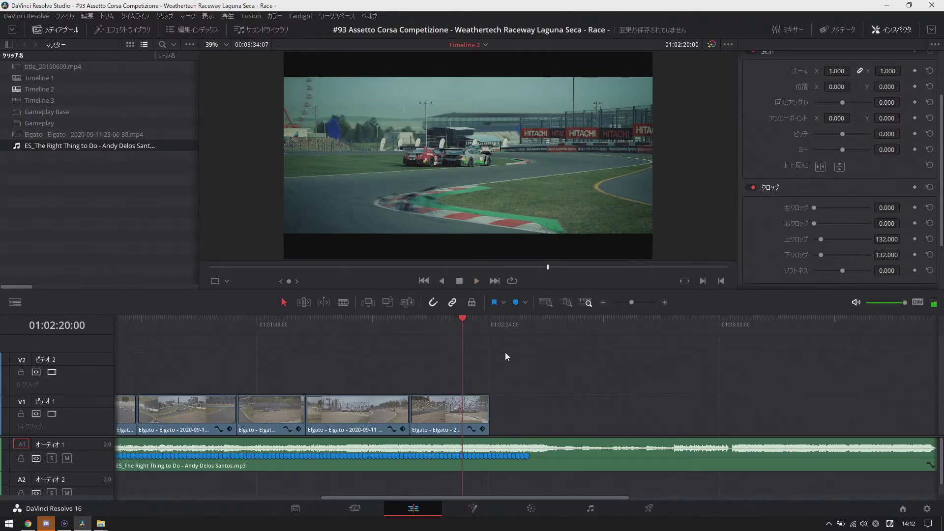
pyautogui.hotkey('ctrl', 'b')
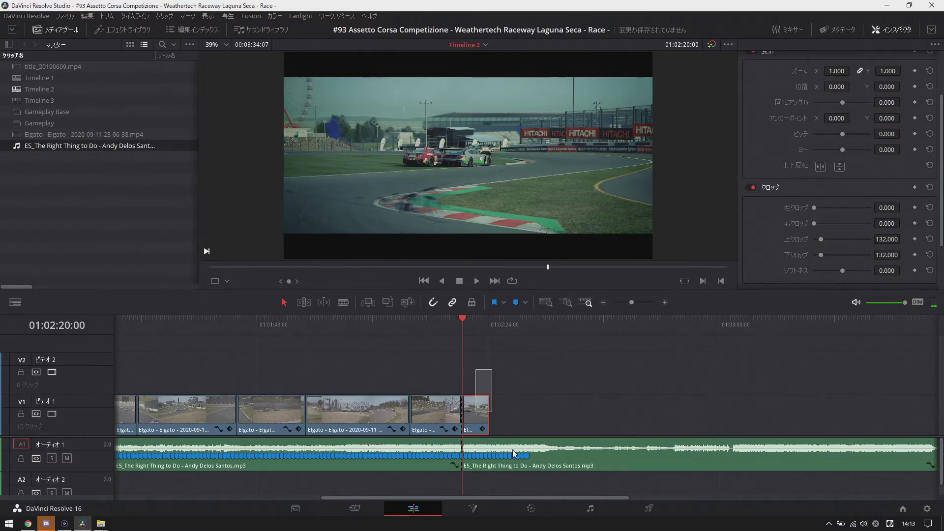
pyautogui.click(512, 450)
pyautogui.press('Delete')
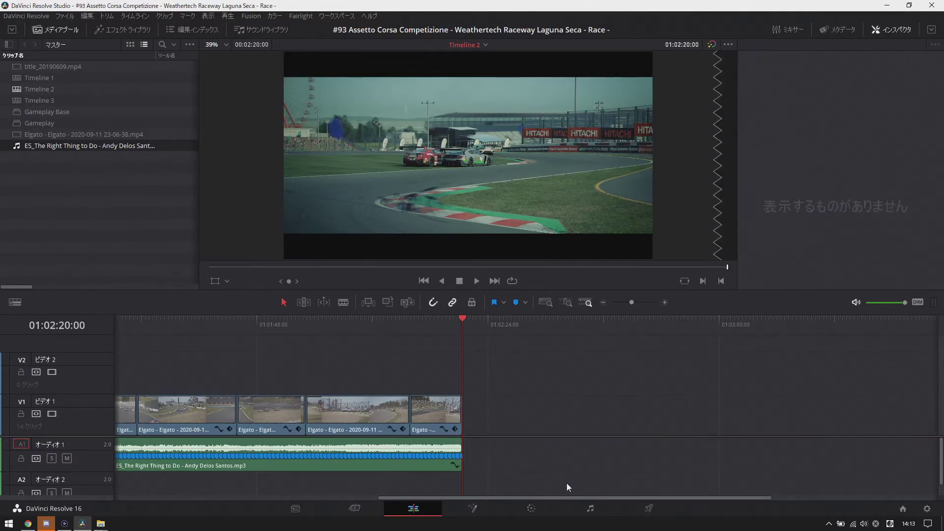
# Step: Add a roughly one-second fade-out to the end of the music clip
pyautogui.moveTo(634, 305); pyautogui.dragTo(631, 300)
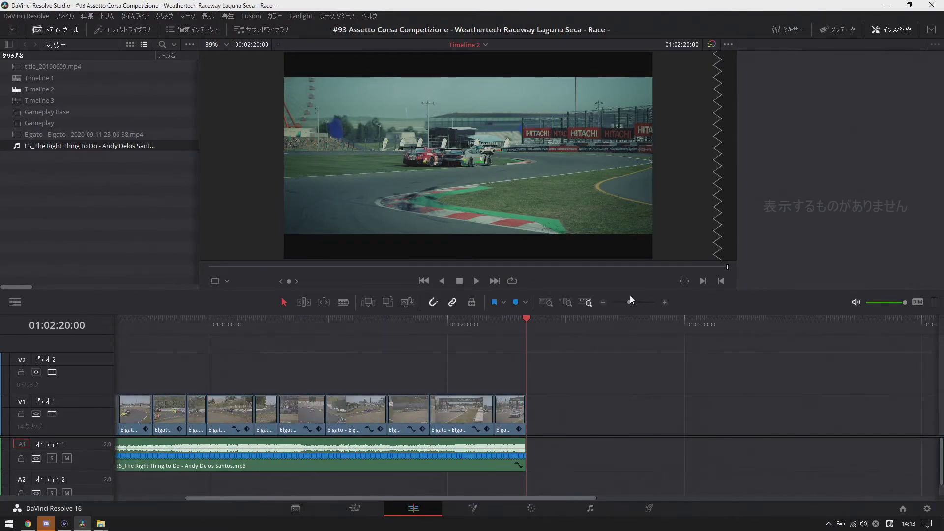
pyautogui.press('j')
pyautogui.press('k')
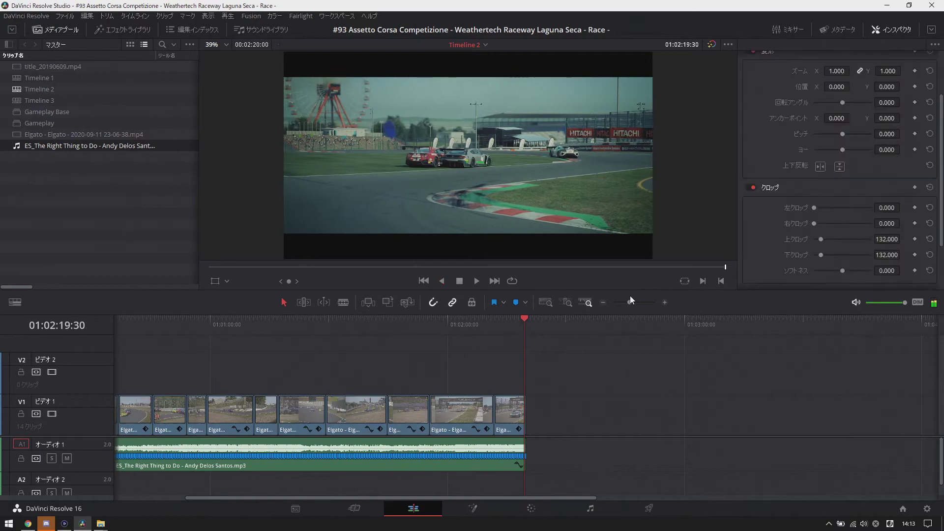
pyautogui.press('Right')
pyautogui.click(107, 16)
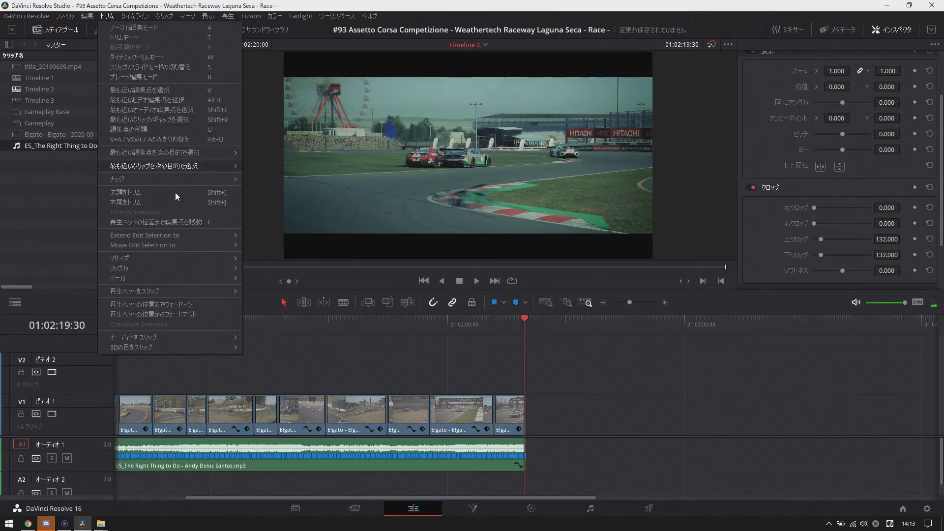
pyautogui.click(175, 314)
pyautogui.moveTo(629, 302); pyautogui.dragTo(641, 303)
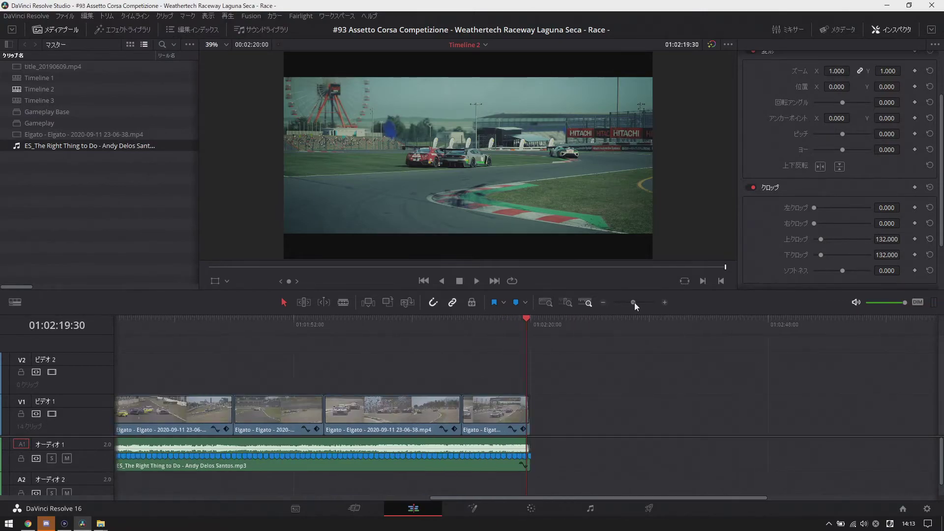
pyautogui.moveTo(524, 439); pyautogui.dragTo(476, 439)
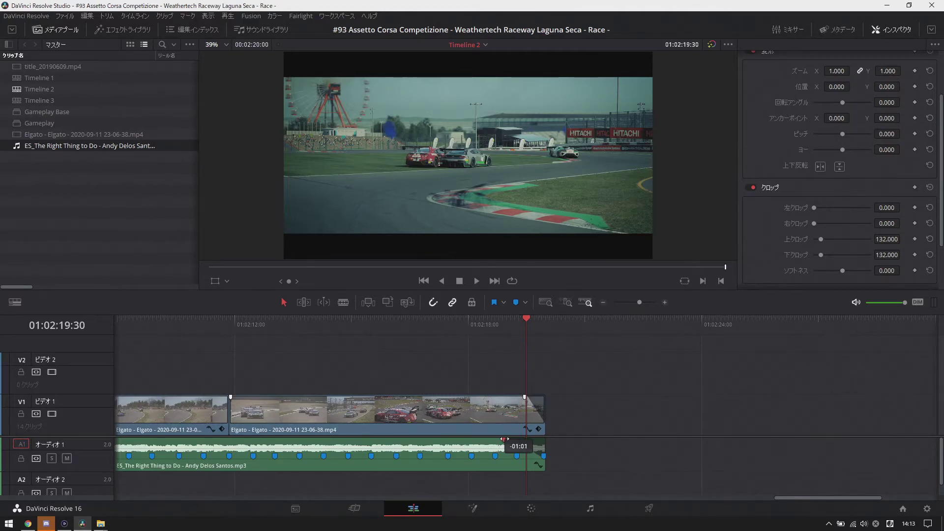
pyautogui.moveTo(505, 439); pyautogui.dragTo(505, 440)
pyautogui.moveTo(639, 302); pyautogui.dragTo(631, 303)
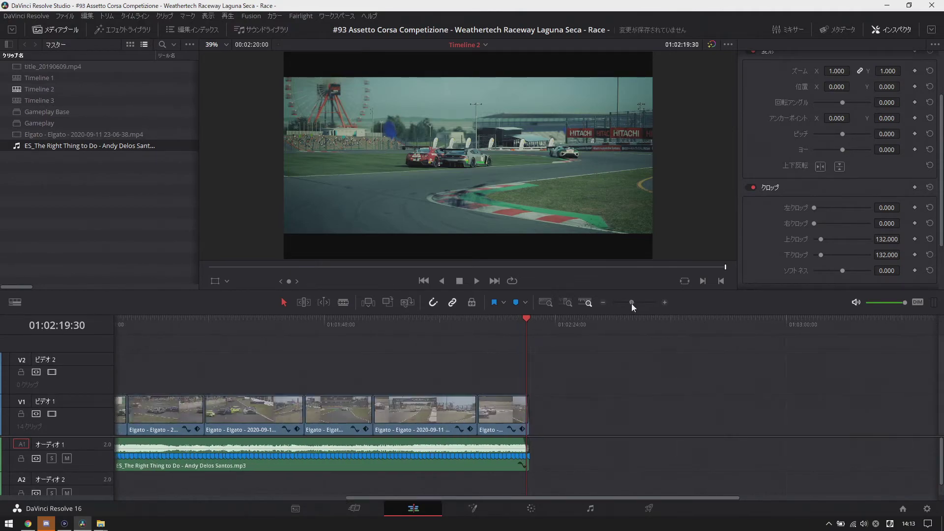
# Step: Return to the start of the timeline and play the whole edit
pyautogui.moveTo(329, 498); pyautogui.dragTo(107, 494)
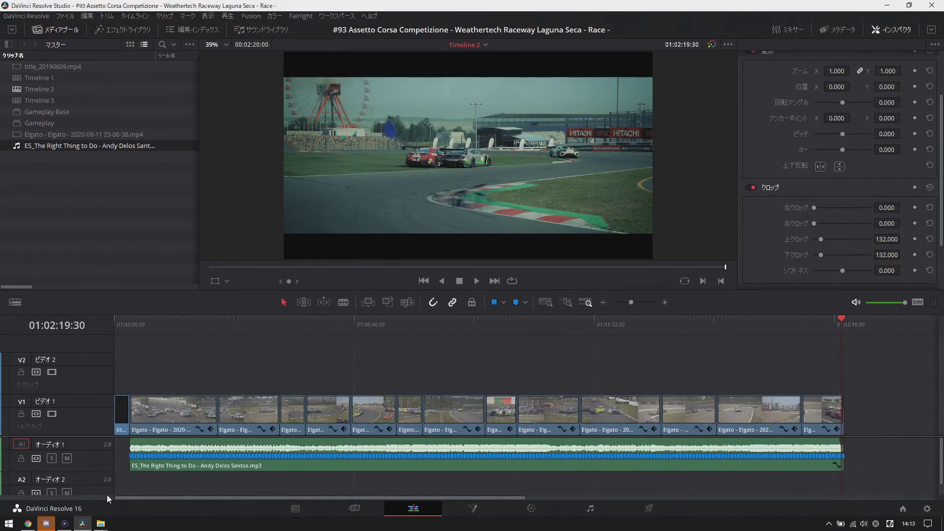
pyautogui.click(134, 326)
pyautogui.click(117, 323)
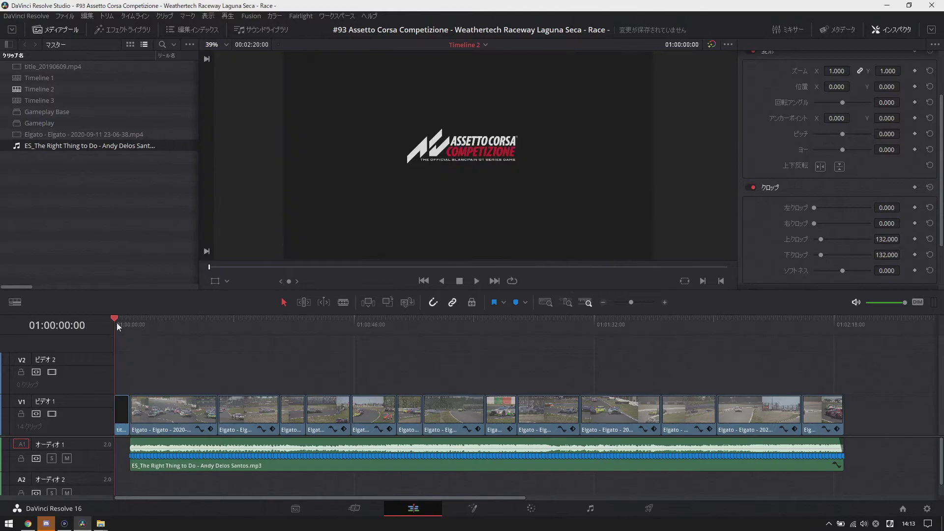
pyautogui.press('space')
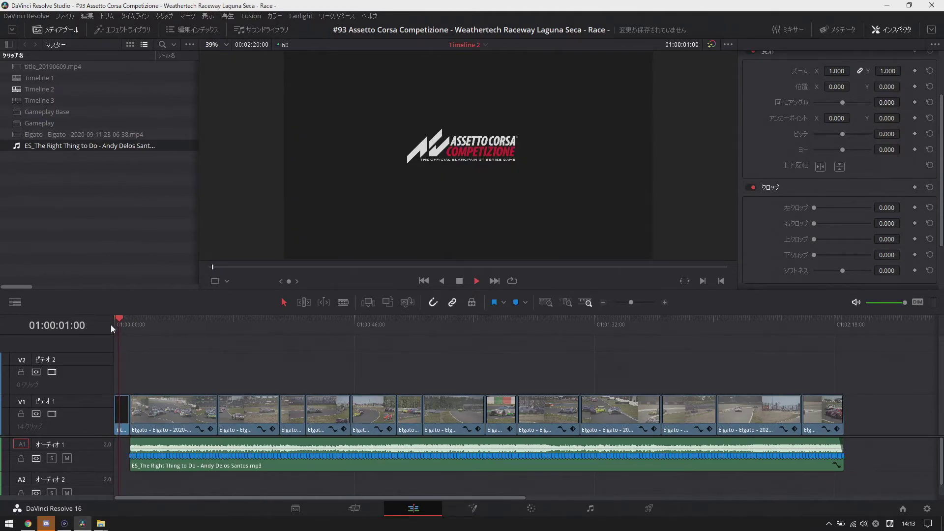
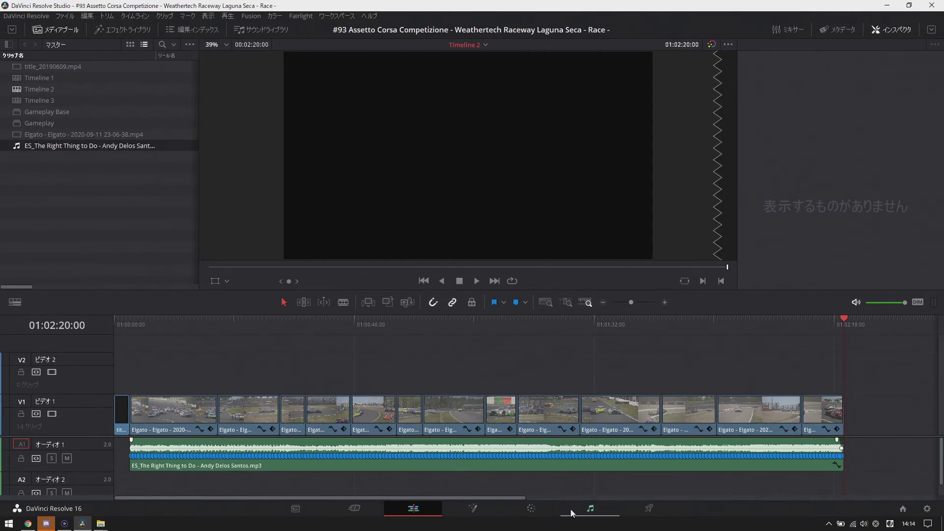
# Step: On the Deliver page, check the drive E folders for saving and keep that location
pyautogui.click(649, 509)
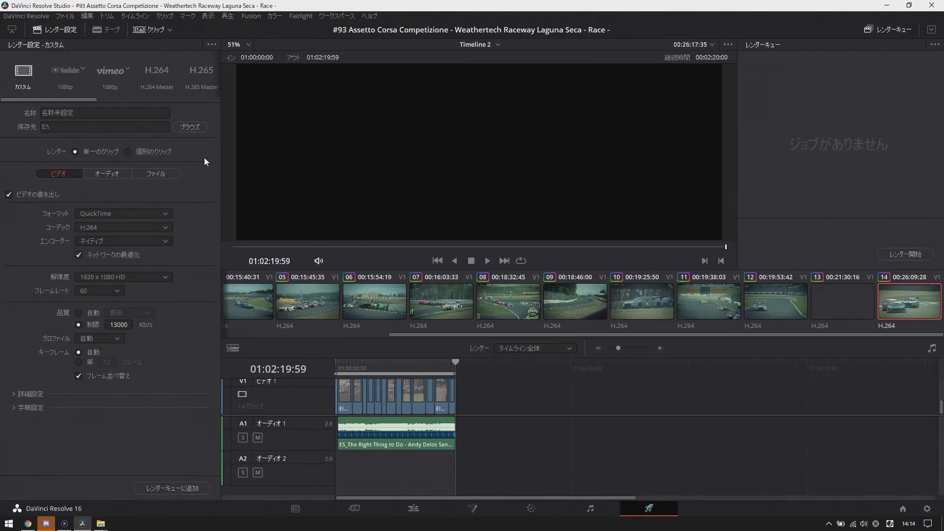
pyautogui.click(193, 127)
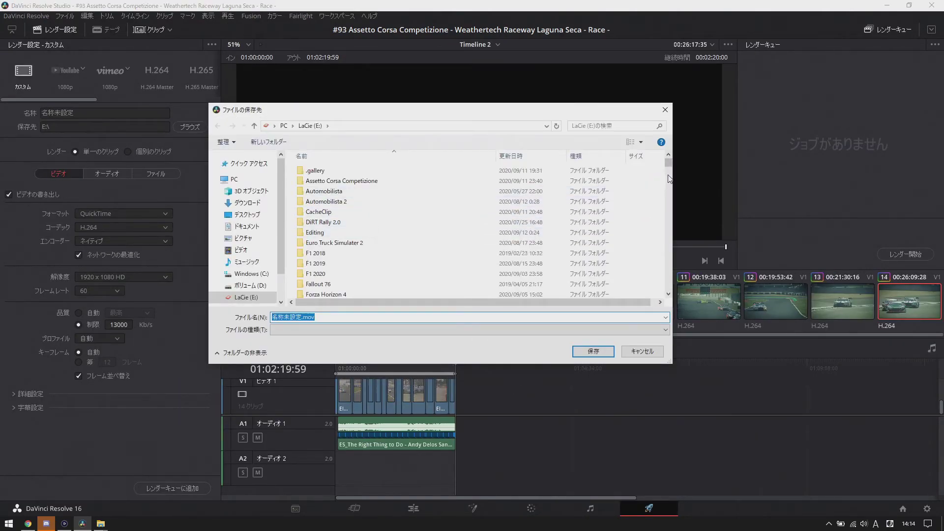
pyautogui.click(669, 195)
pyautogui.scroll(-10, 654, 275)
pyautogui.scroll(3, 649, 295)
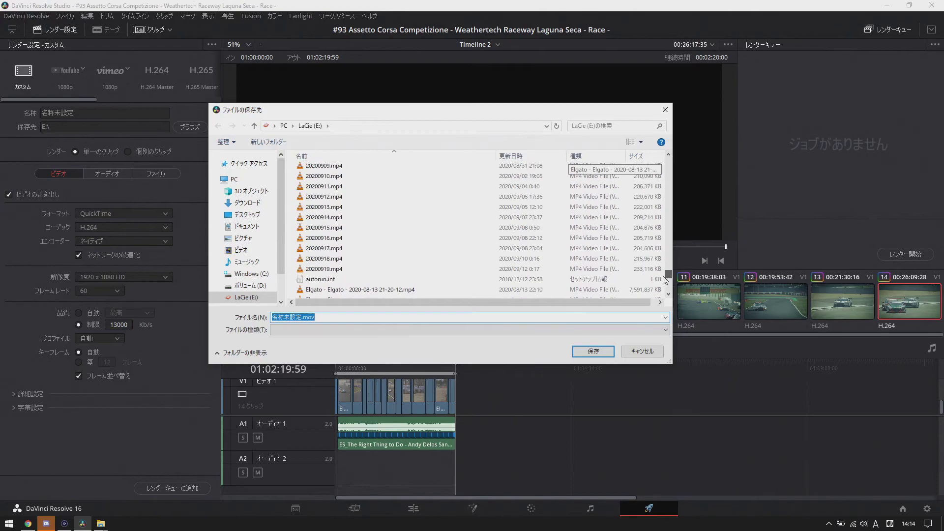
pyautogui.click(642, 351)
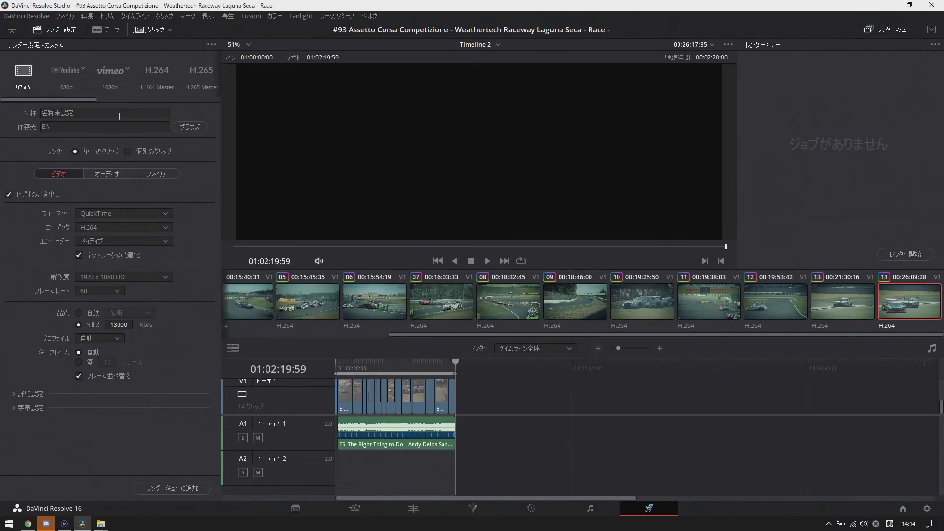
# Step: Rename the output file to 20200920 and set the format to MP4
pyautogui.click(89, 113)
pyautogui.moveTo(89, 113); pyautogui.dragTo(38, 117)
pyautogui.write('20200920')
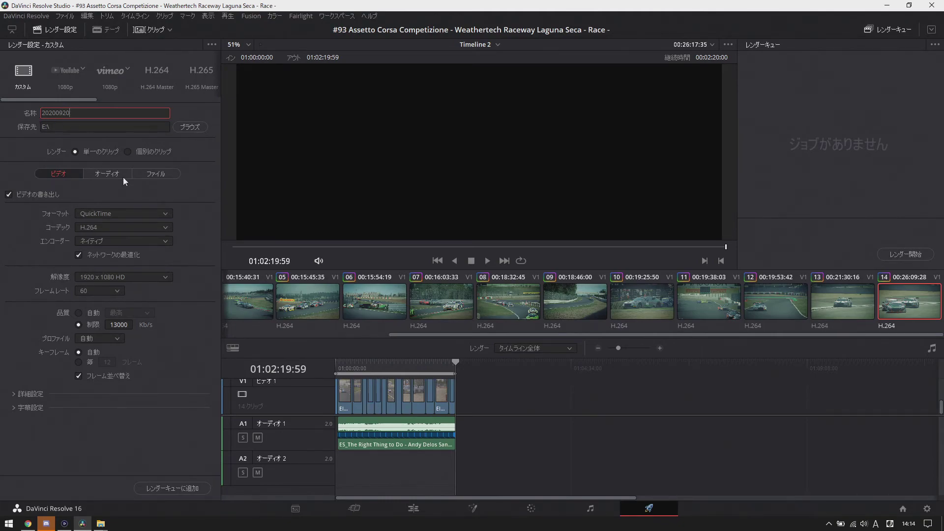
pyautogui.click(138, 214)
pyautogui.click(135, 292)
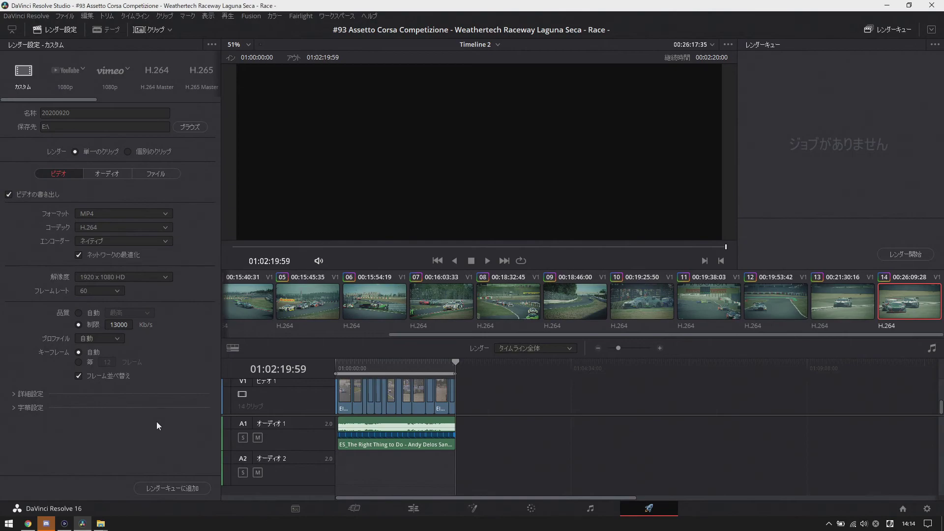
# Step: Use the NVIDIA encoder, add the job to the render queue and start rendering
pyautogui.click(114, 240)
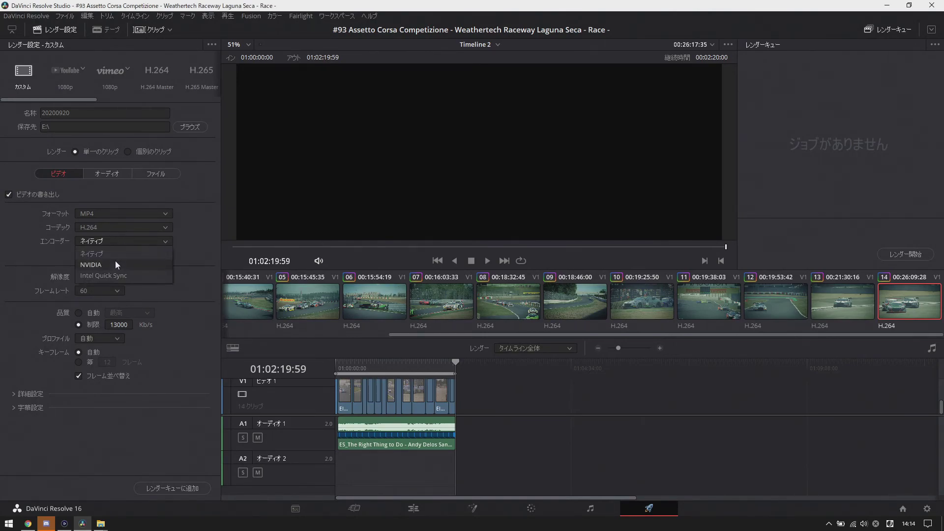
pyautogui.click(116, 260)
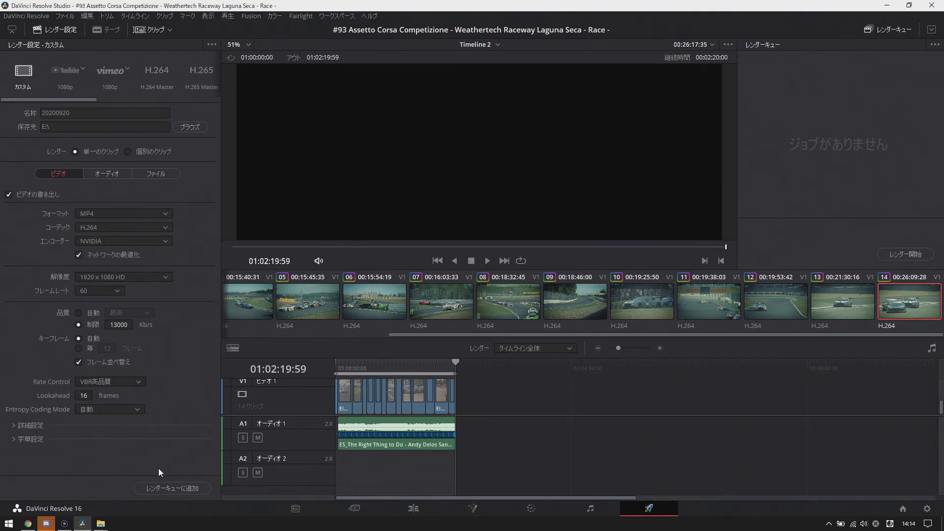
pyautogui.click(164, 489)
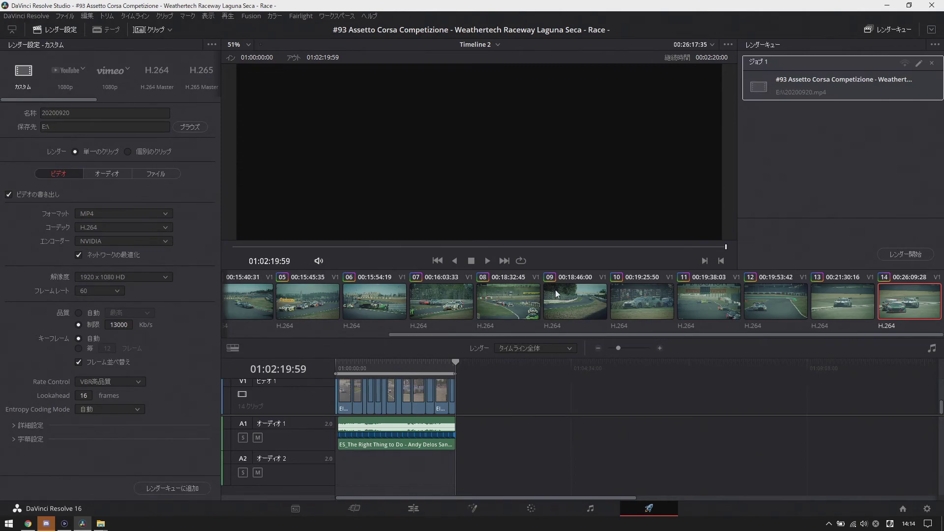
pyautogui.click(896, 253)
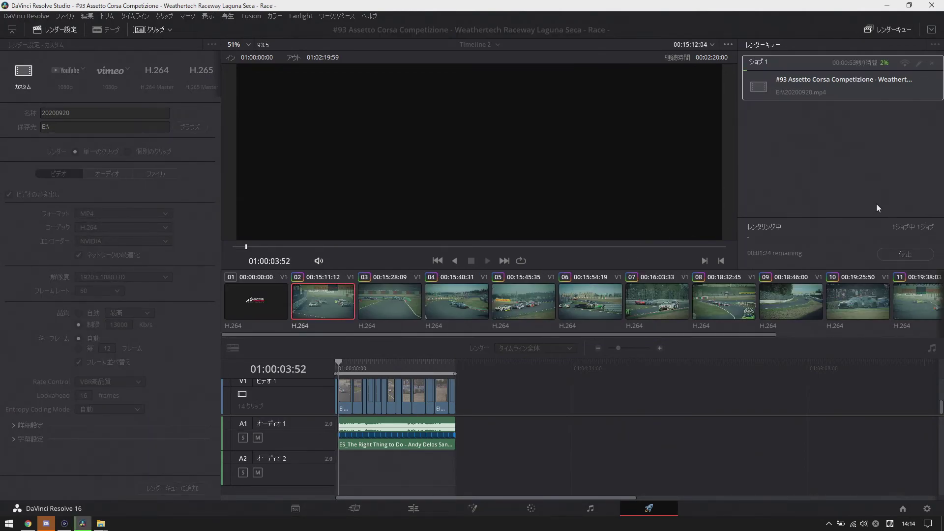